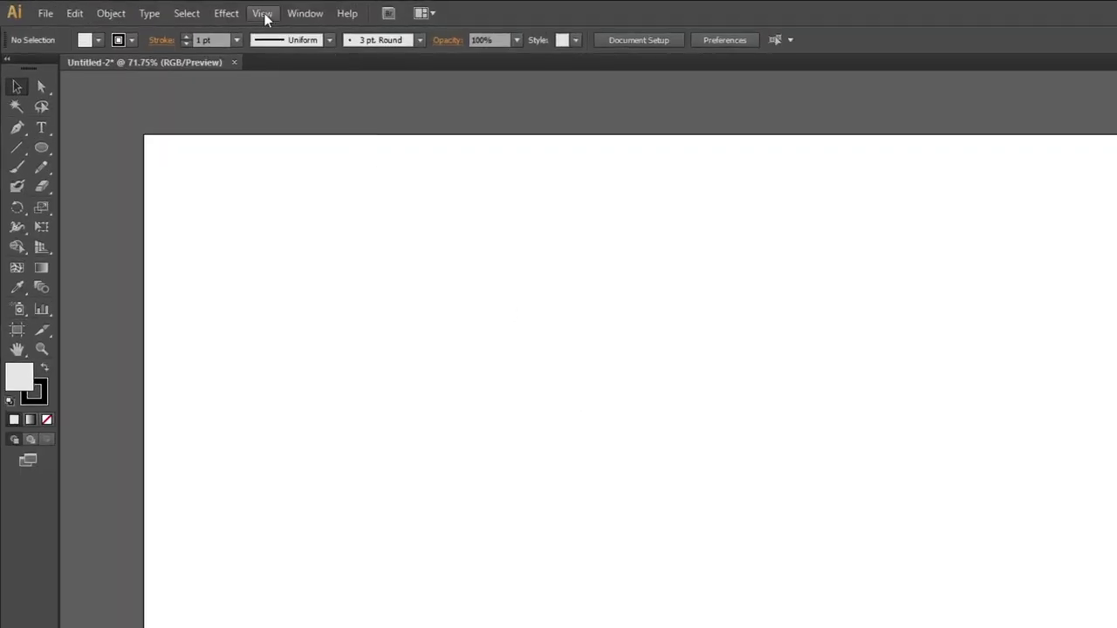
# - Show the document grid and turn on Snap to Grid
pyautogui.click(188, 9)
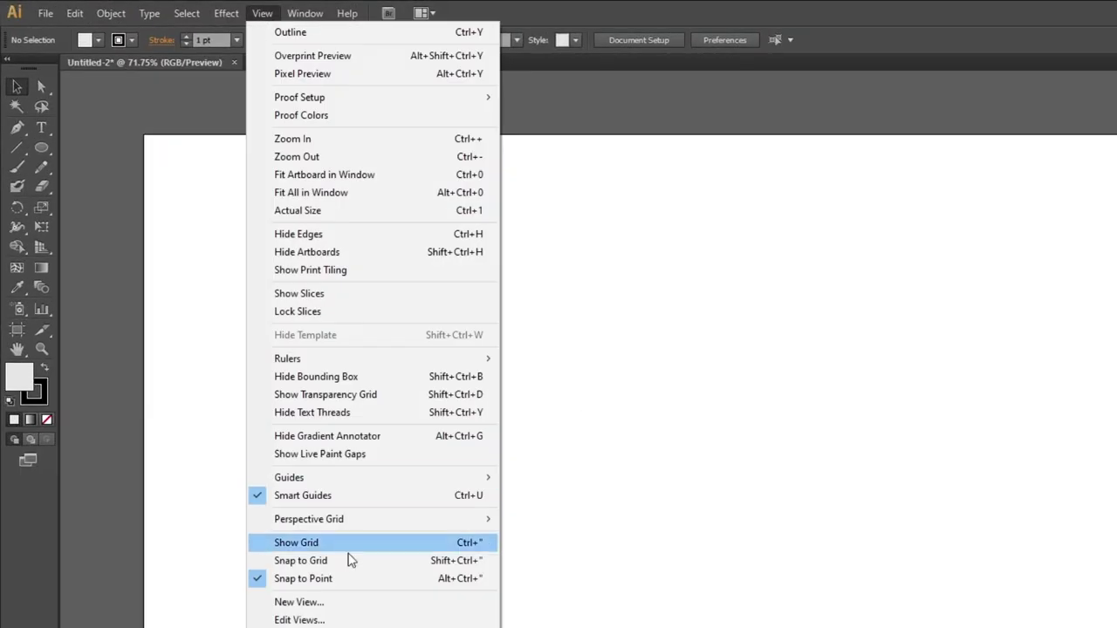
pyautogui.click(346, 546)
pyautogui.click(258, 12)
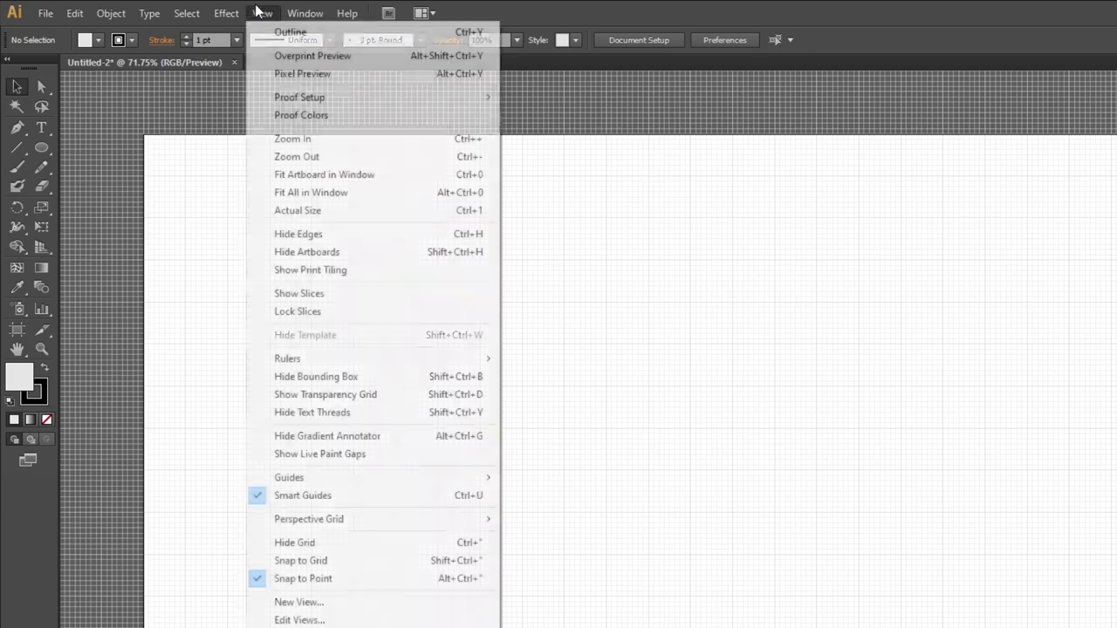
pyautogui.click(315, 561)
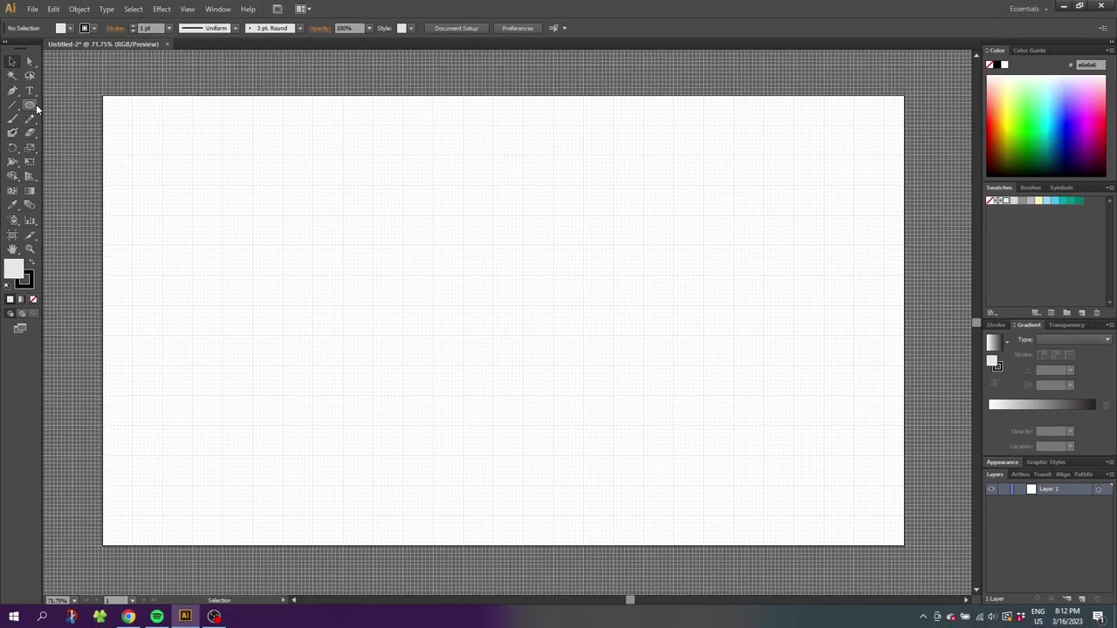
# - Draw a flat ellipse about 288 × 72 px, and a rectangle about 351 × 54 px across its middle
pyautogui.click(34, 104)
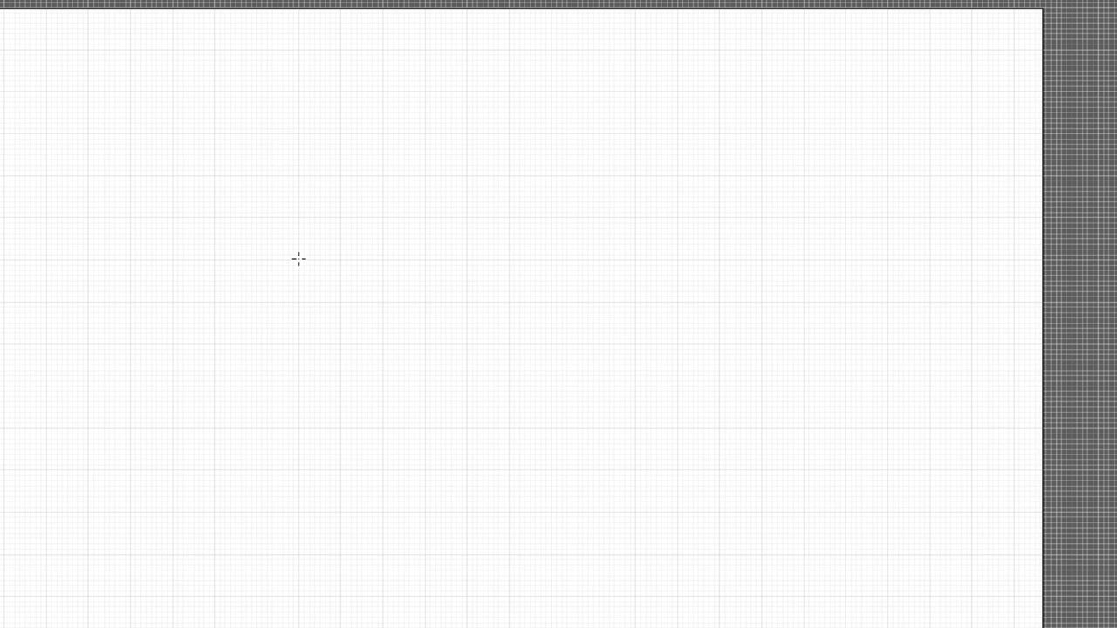
pyautogui.moveTo(298, 258); pyautogui.dragTo(466, 301)
pyautogui.click(29, 249)
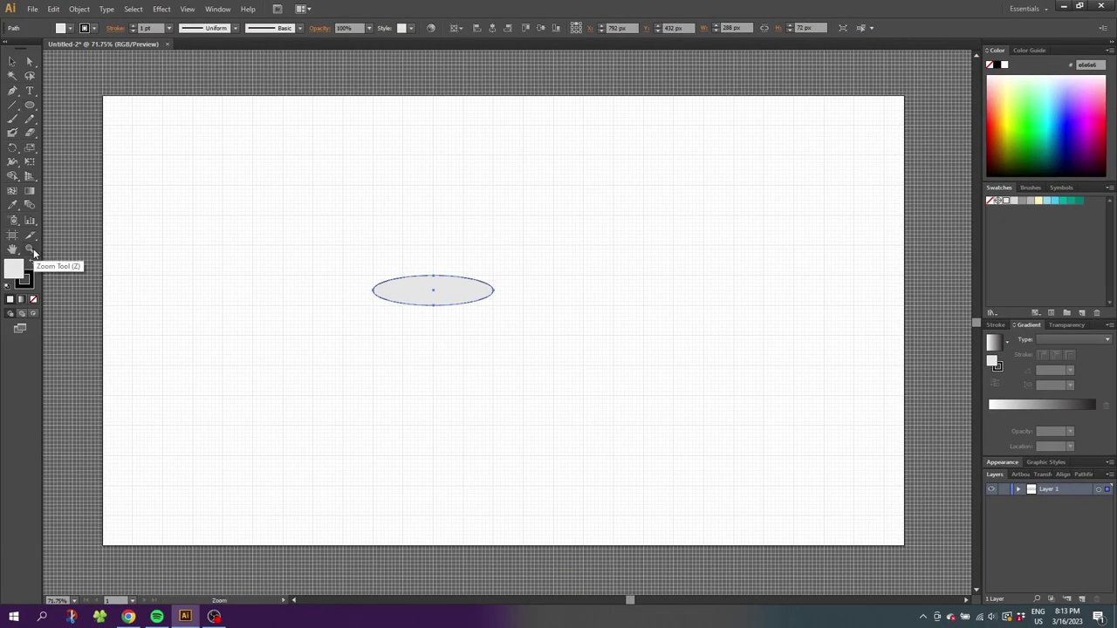
pyautogui.moveTo(297, 173); pyautogui.dragTo(627, 419)
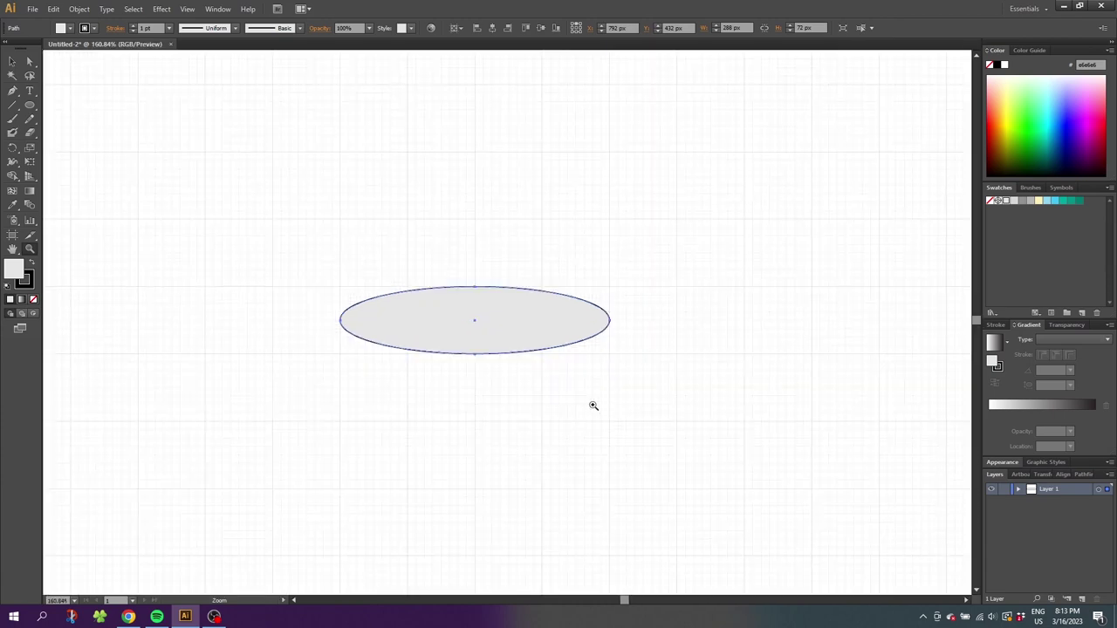
pyautogui.moveTo(32, 108); pyautogui.dragTo(68, 105)
pyautogui.moveTo(307, 294)
pyautogui.mouseDown()
pyautogui.moveTo(559, 342)
pyautogui.moveTo(635, 345)
pyautogui.mouseUp()
# - Trim off the ellipse parts above and below the rectangle with Shape Builder, and delete the rectangle
pyautogui.click(12, 61)
pyautogui.moveTo(284, 169); pyautogui.dragTo(504, 382)
pyautogui.click(13, 176)
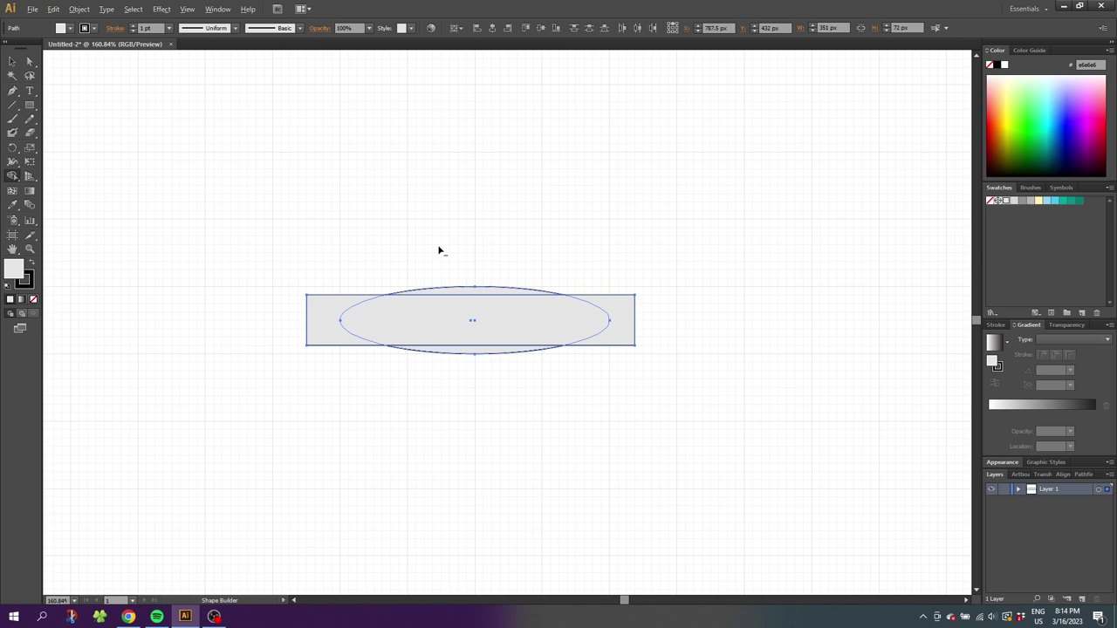
pyautogui.moveTo(440, 247); pyautogui.dragTo(457, 293)
pyautogui.moveTo(450, 374); pyautogui.dragTo(456, 354)
pyautogui.click(12, 61)
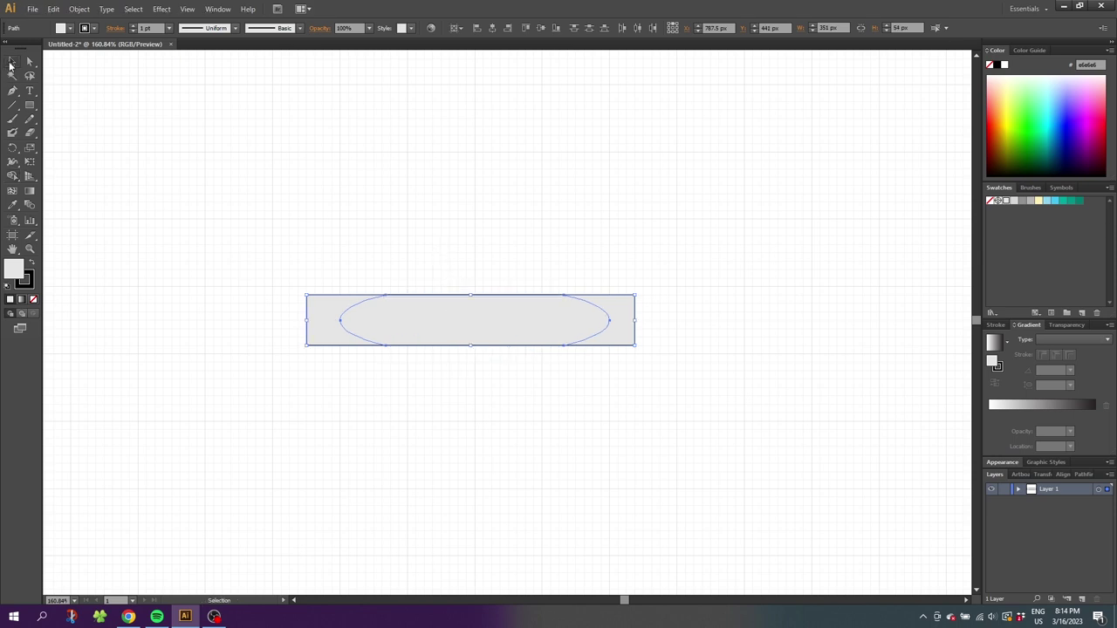
pyautogui.moveTo(274, 270); pyautogui.dragTo(329, 341)
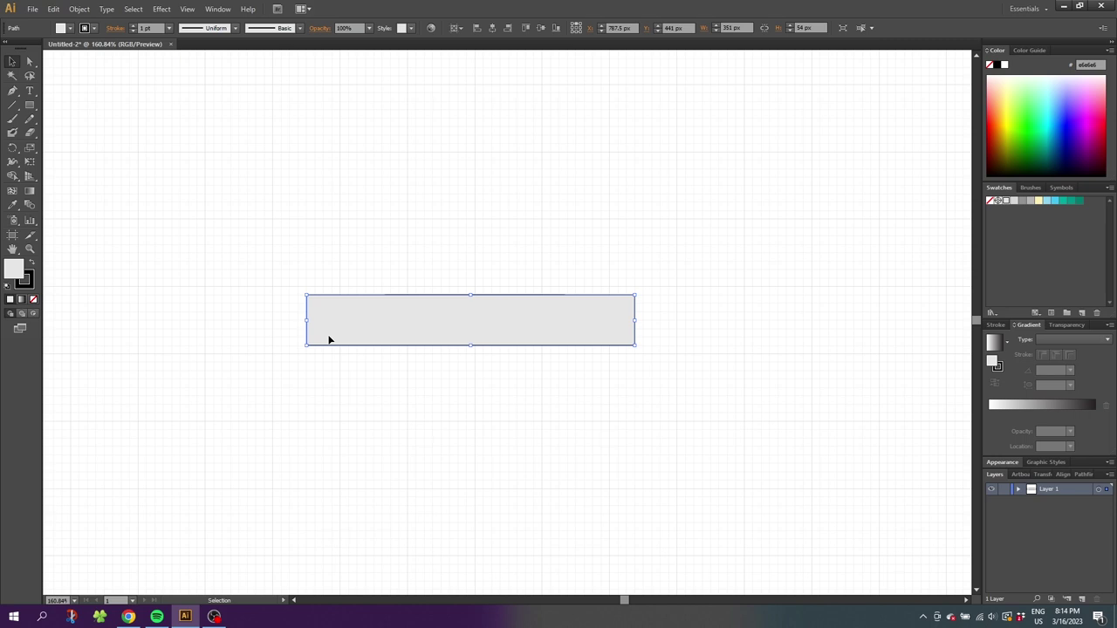
pyautogui.hotkey('ctrl', 'z')
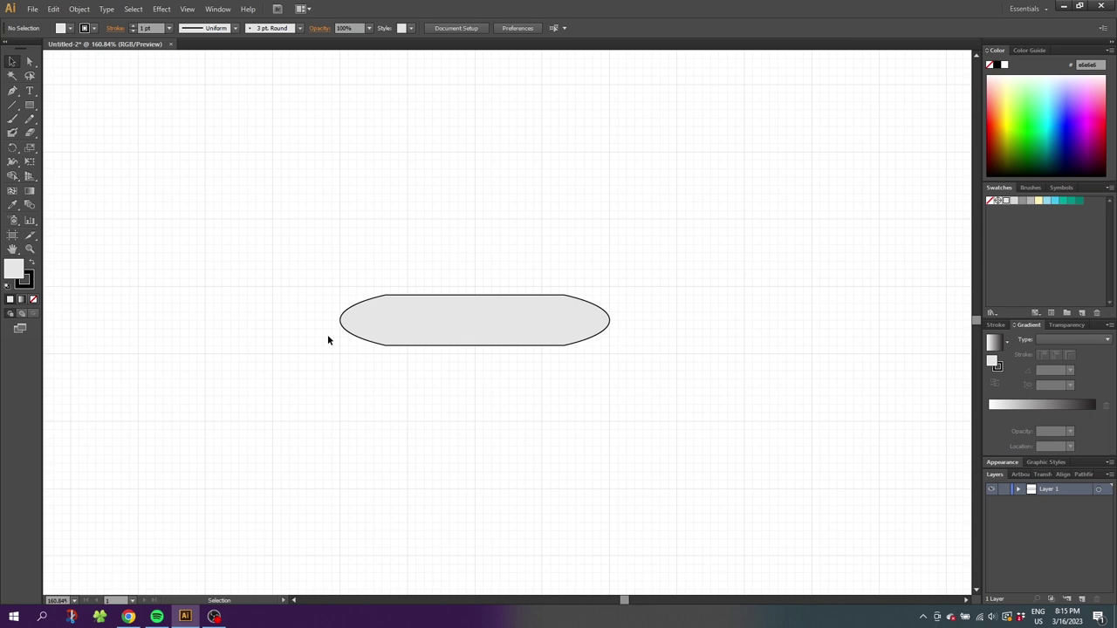
# - Draw a circle about 144 × 144 px and center it over the flattened ellipse, overlapping it
pyautogui.moveTo(29, 105); pyautogui.dragTo(75, 131)
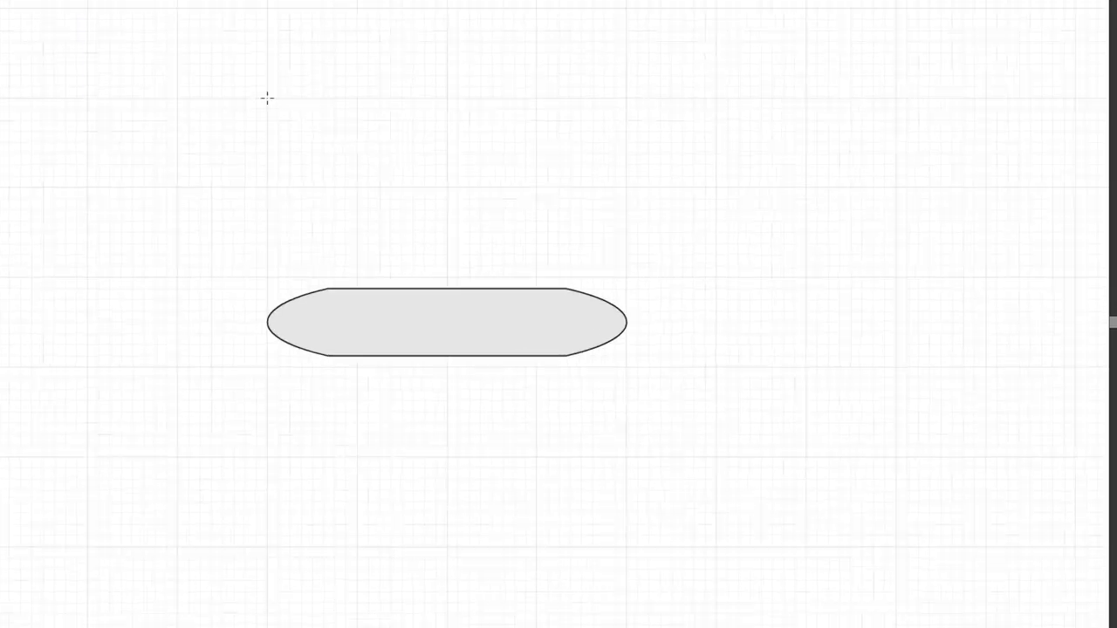
pyautogui.moveTo(252, 87); pyautogui.dragTo(439, 259)
pyautogui.click(11, 64)
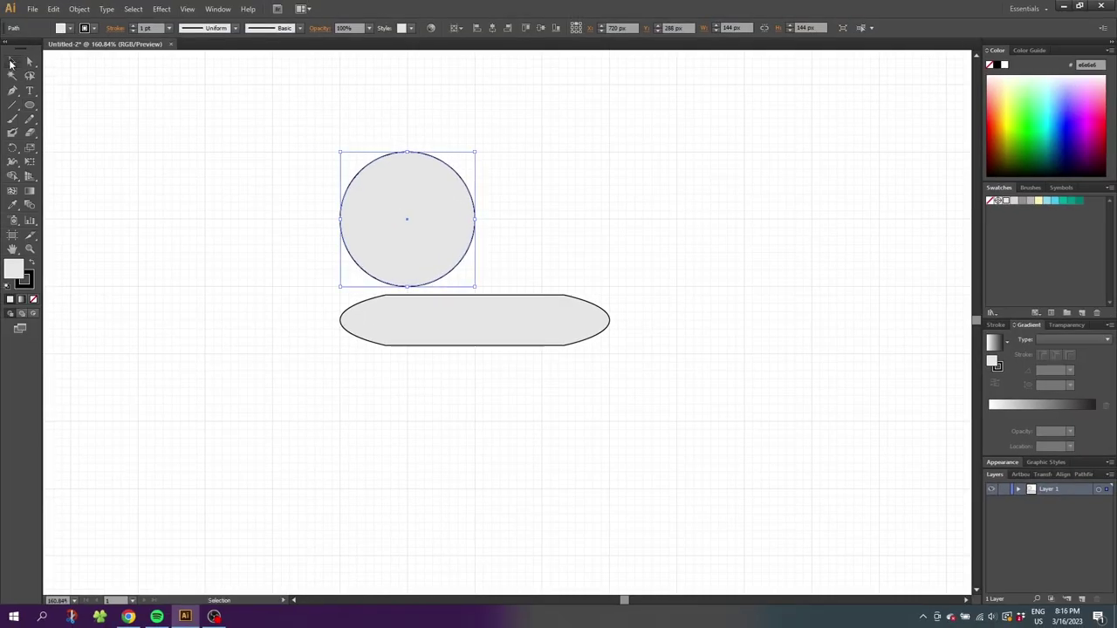
pyautogui.moveTo(408, 250); pyautogui.dragTo(476, 253)
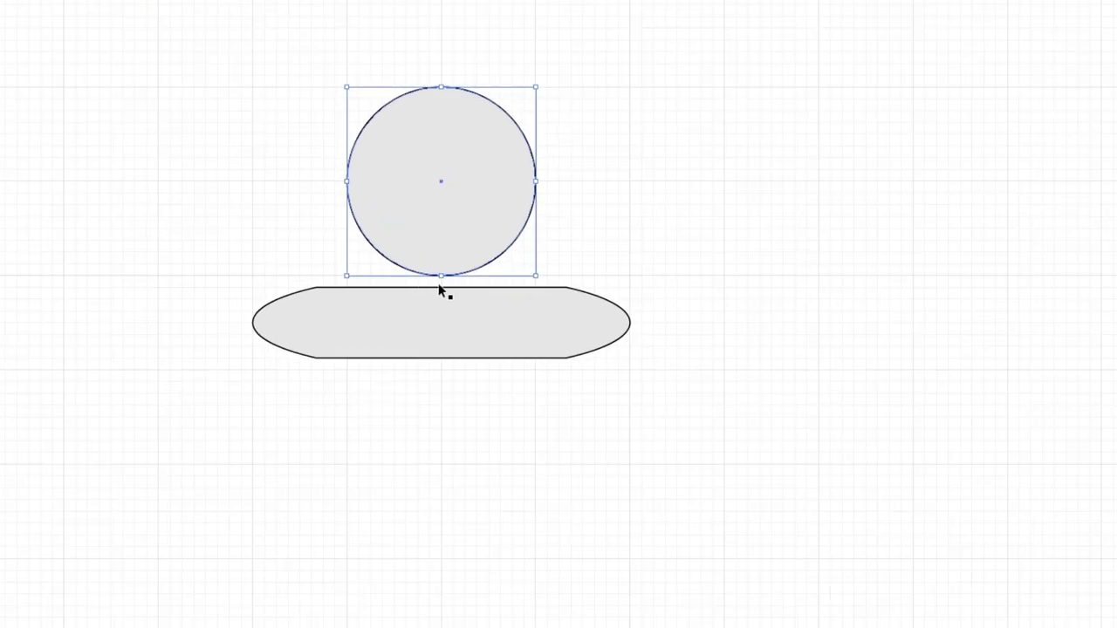
pyautogui.moveTo(444, 219); pyautogui.dragTo(442, 292)
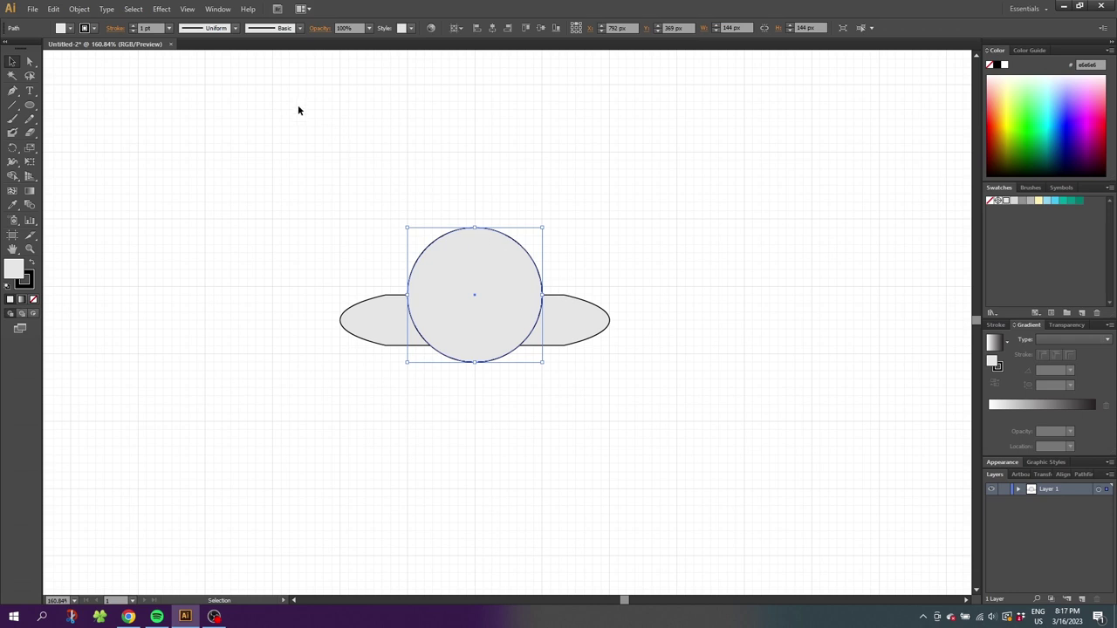
# - Check the Snap to Point setting and widen the circle symmetrically until its sides meet the flattened ellipse's upper corners
pyautogui.click(187, 9)
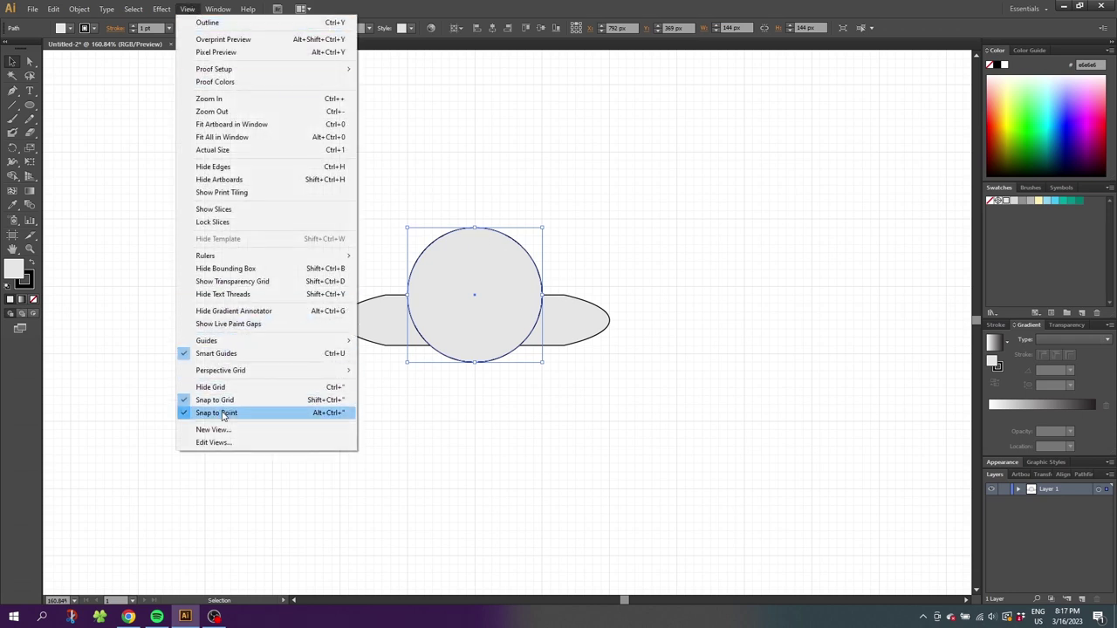
pyautogui.click(249, 414)
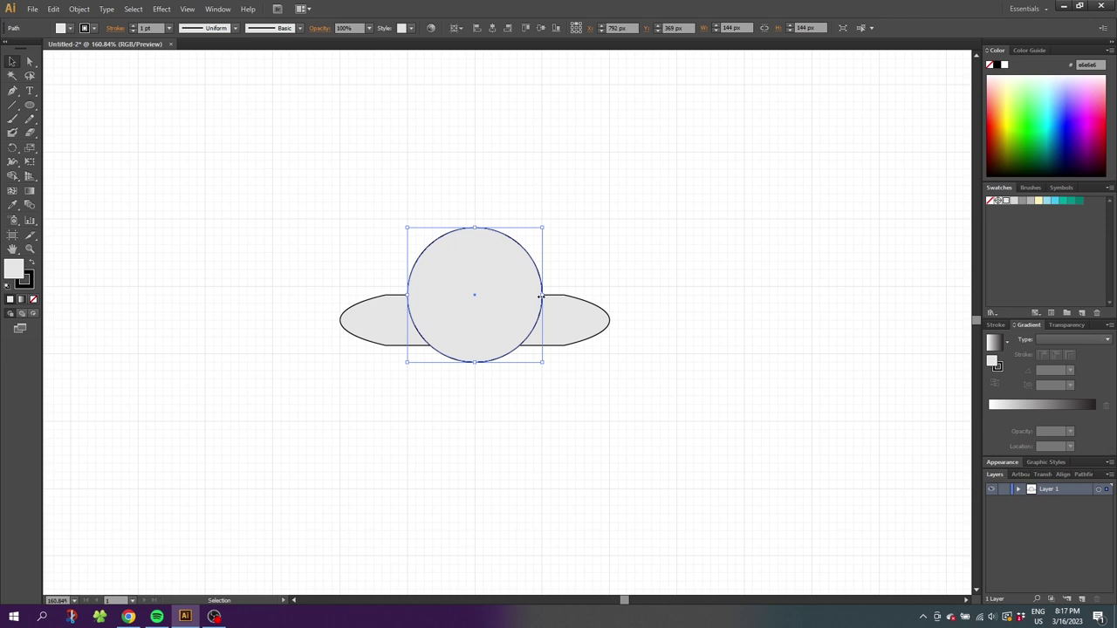
pyautogui.moveTo(542, 295); pyautogui.dragTo(566, 289)
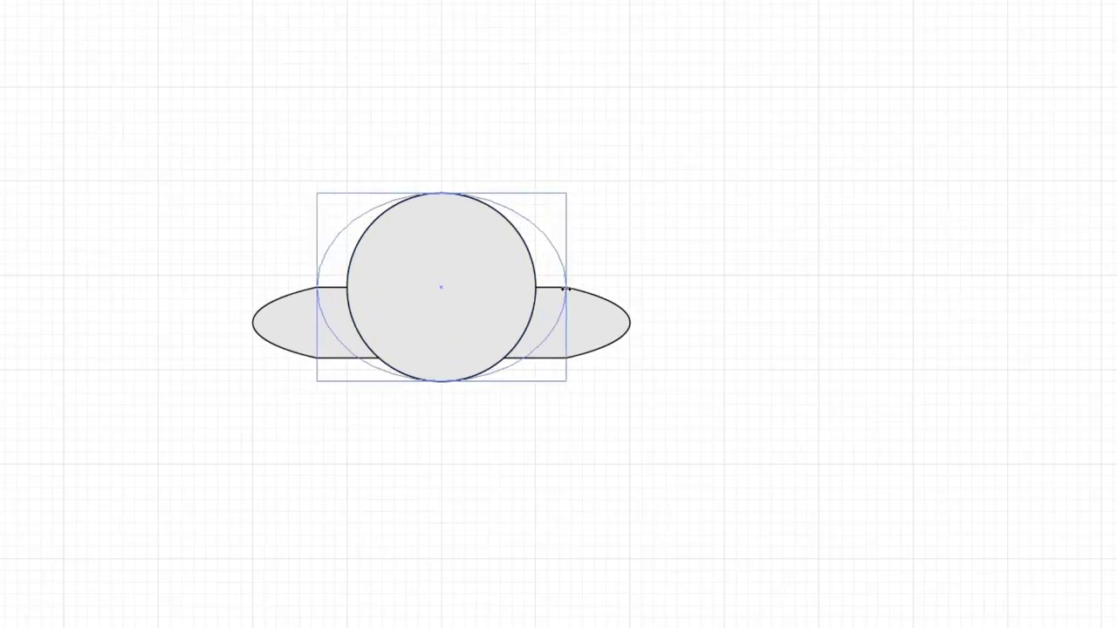
# - Separate the upper half of the widened circle as a dome with Shape Builder, and delete the remaining lower part
pyautogui.moveTo(611, 246); pyautogui.dragTo(484, 381)
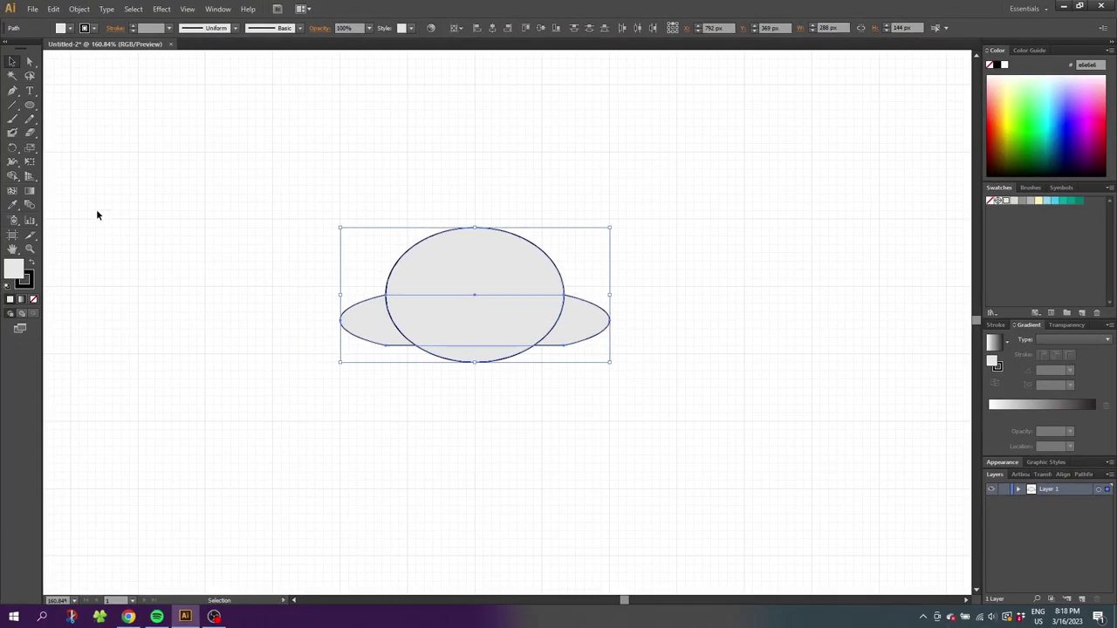
pyautogui.click(12, 175)
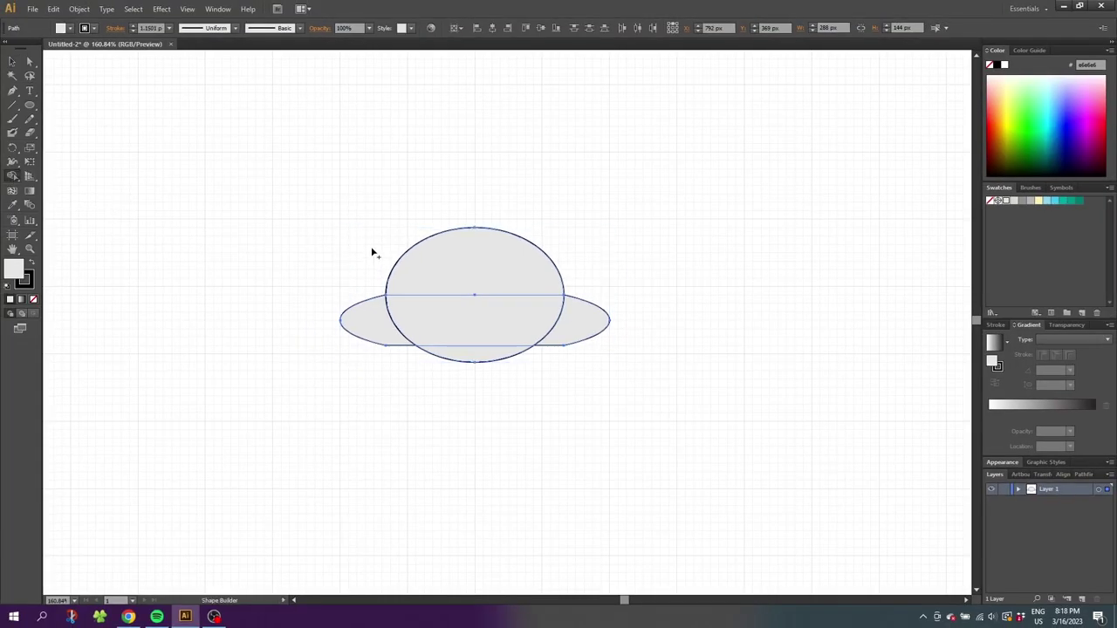
pyautogui.click(467, 266)
pyautogui.click(9, 63)
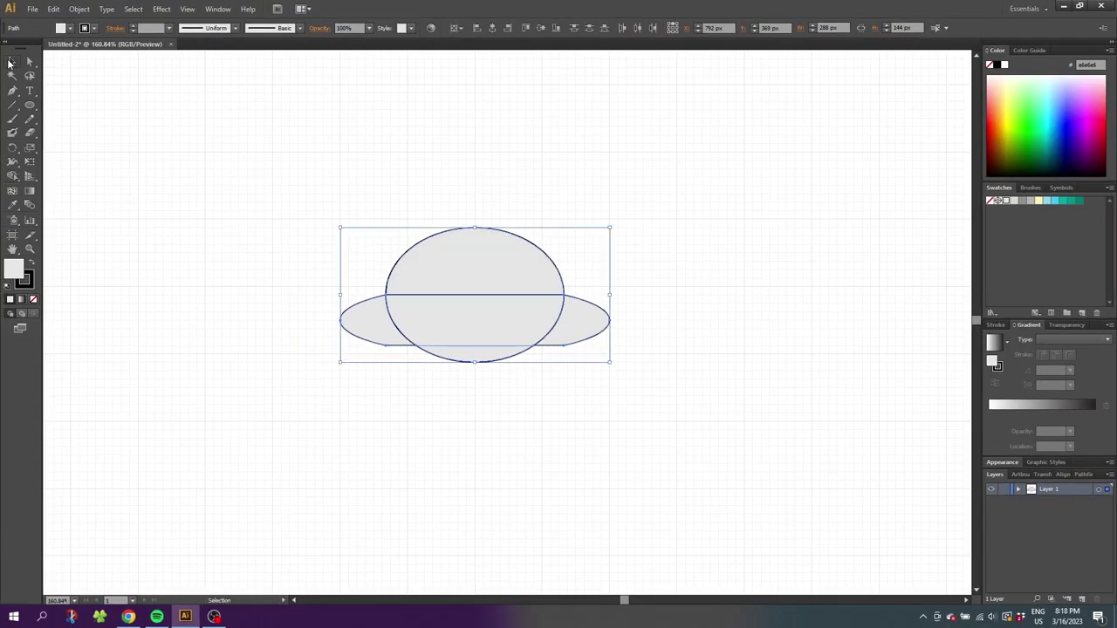
pyautogui.hotkey('ctrl', 'shift', 'a')
pyautogui.click(466, 358)
pyautogui.press('Delete')
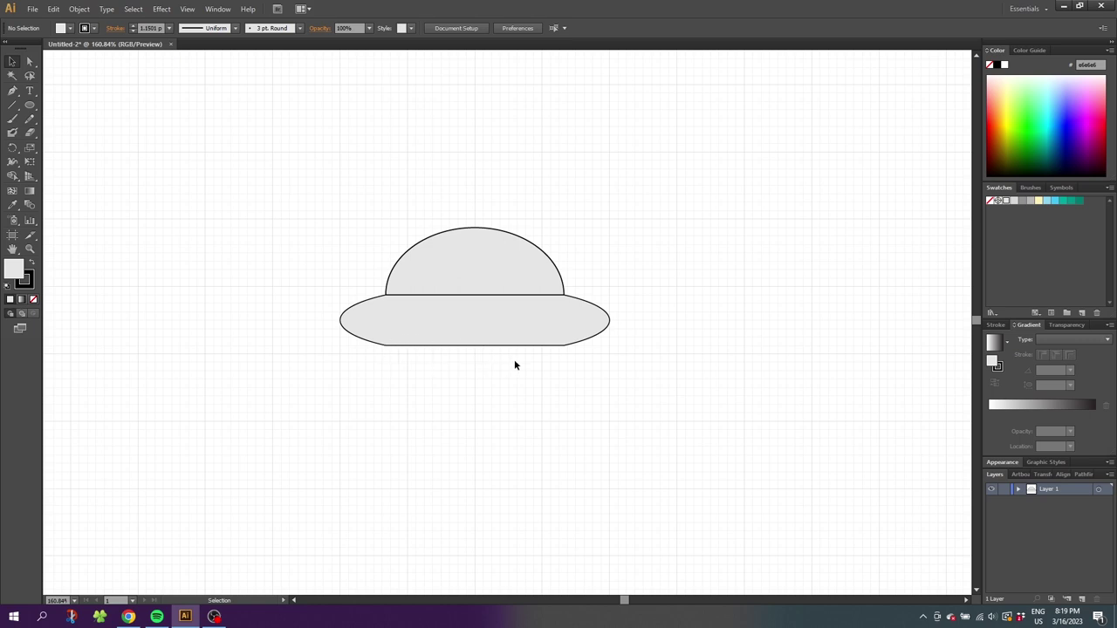
# - Draw a rounded rectangle about 180 × 18 px over the saucer's lower edge and widen it to about 190 px to match the flat edge
pyautogui.click(32, 108)
pyautogui.moveTo(34, 111); pyautogui.dragTo(80, 122)
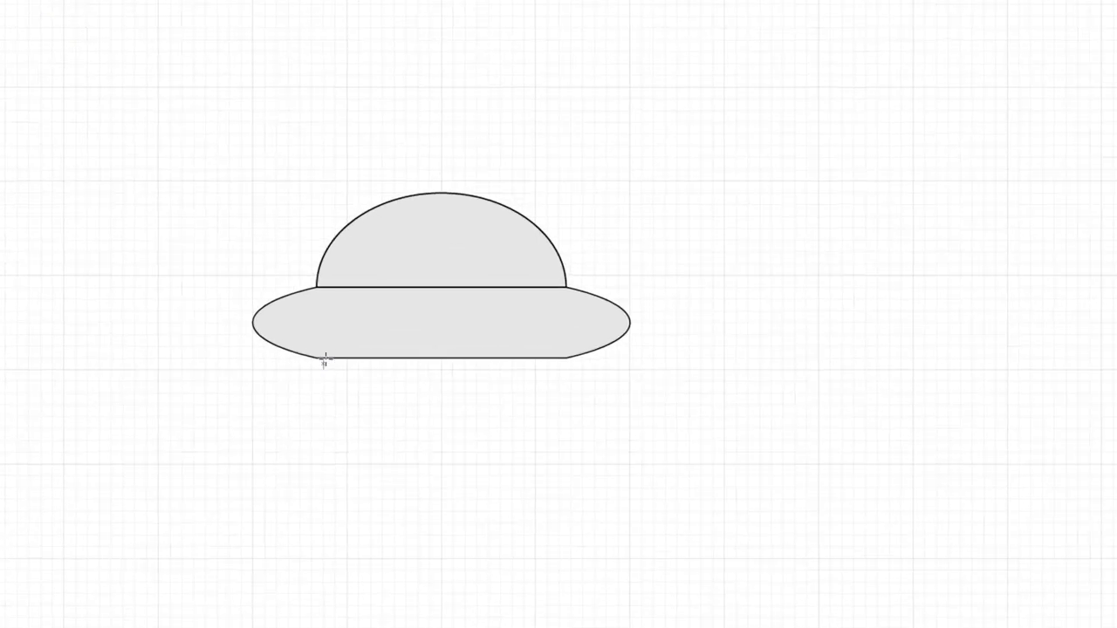
pyautogui.moveTo(390, 353)
pyautogui.mouseDown()
pyautogui.moveTo(432, 330)
pyautogui.moveTo(557, 346)
pyautogui.mouseUp()
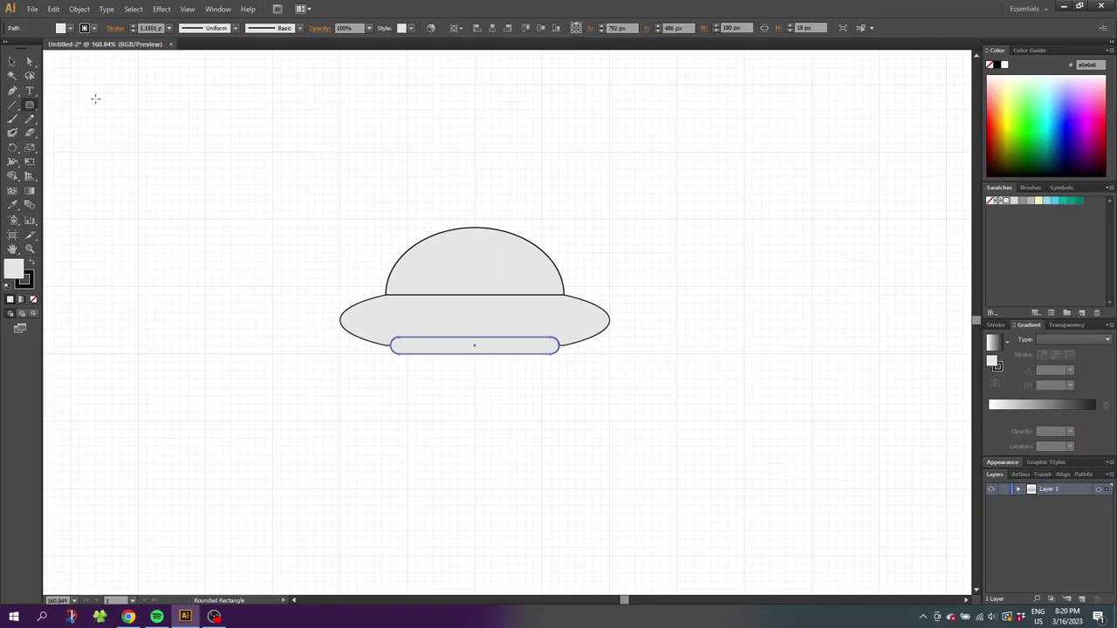
pyautogui.click(12, 61)
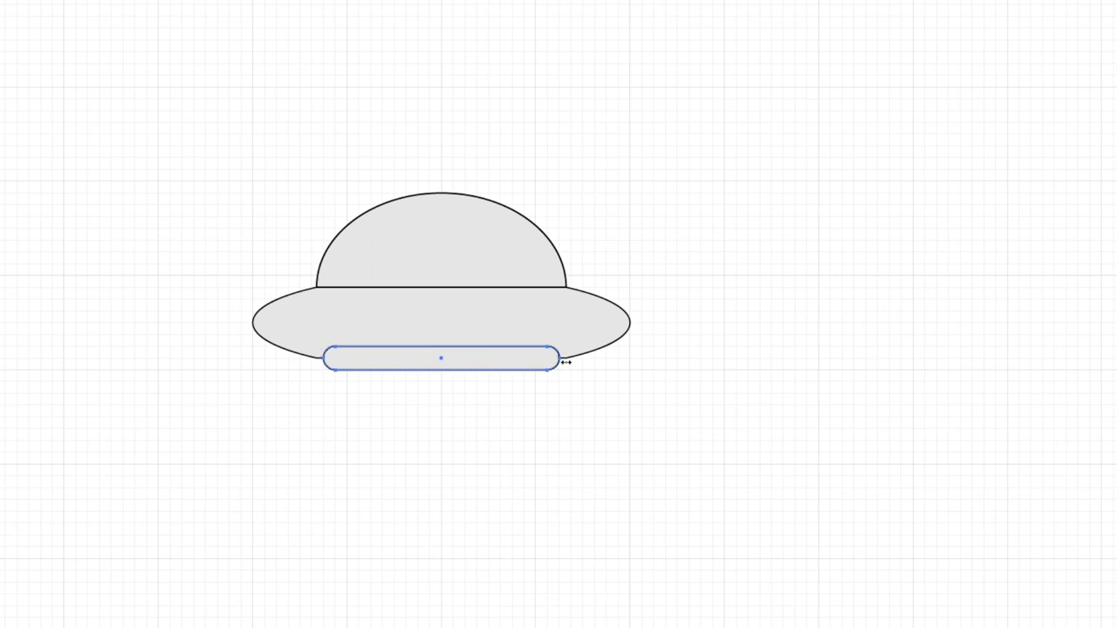
pyautogui.moveTo(566, 362); pyautogui.dragTo(568, 360)
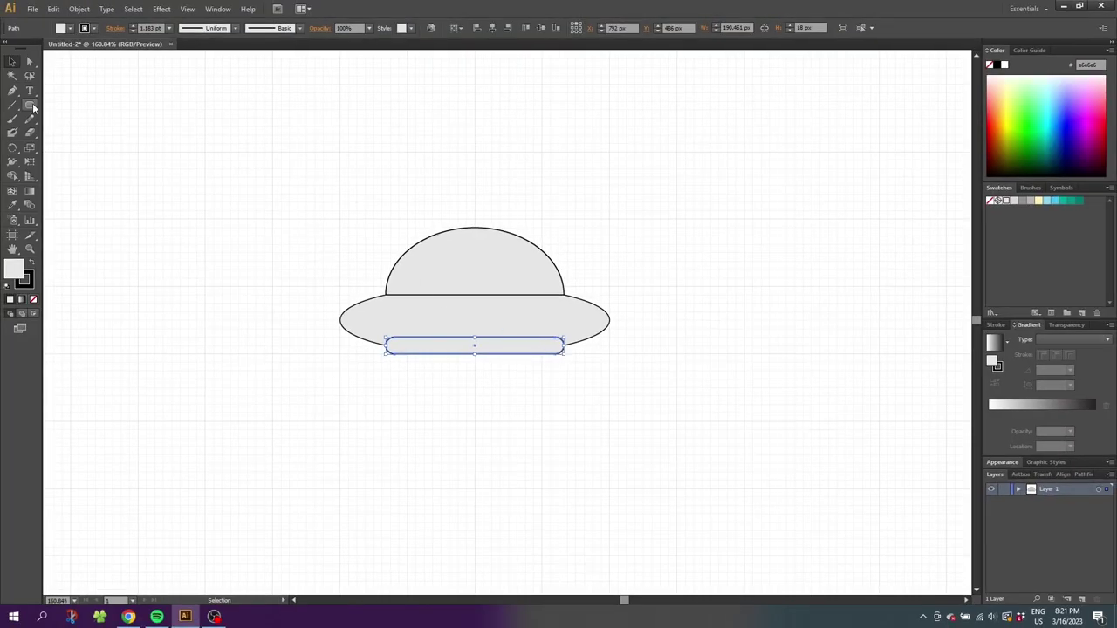
# - Draw a smaller rounded rectangle about 72 × 18 px, centered over the lower edge of the wide one
pyautogui.click(30, 106)
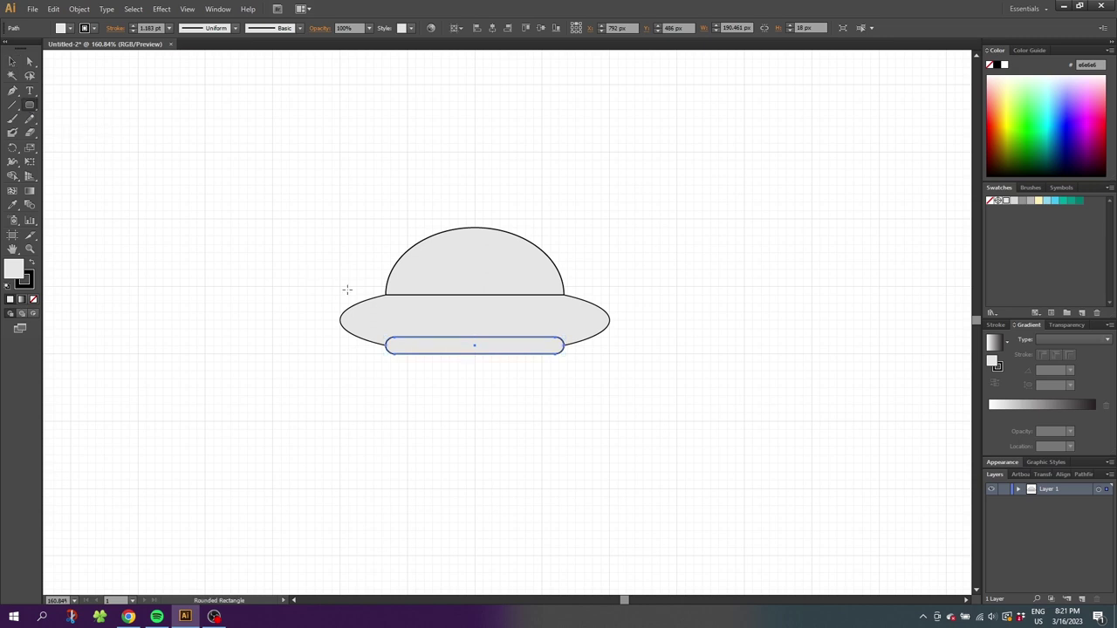
pyautogui.moveTo(441, 361); pyautogui.dragTo(511, 347)
pyautogui.click(12, 61)
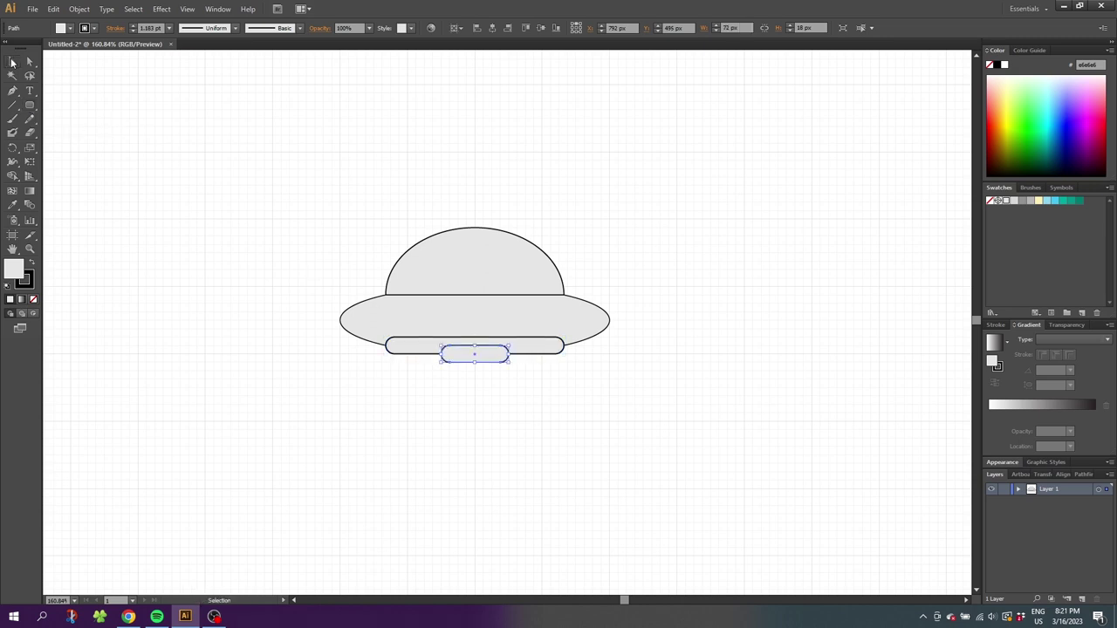
# - Merge the overlaps into the saucer body and wide base with Shape Builder, keeping each rounded rectangle's lower part as a separate piece
pyautogui.moveTo(141, 182); pyautogui.dragTo(623, 461)
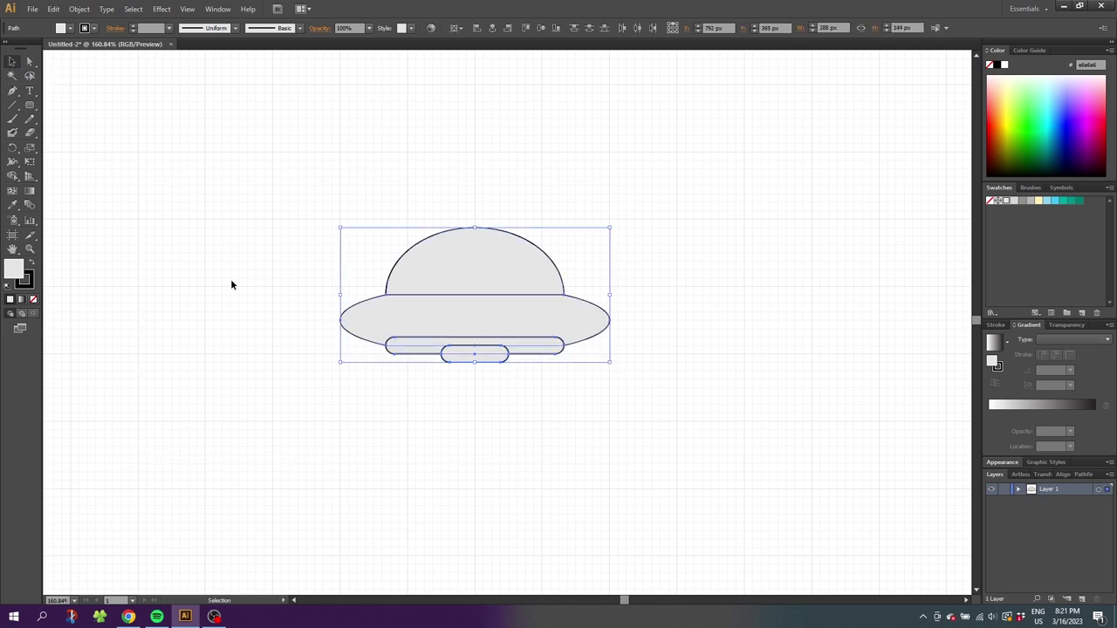
pyautogui.click(12, 177)
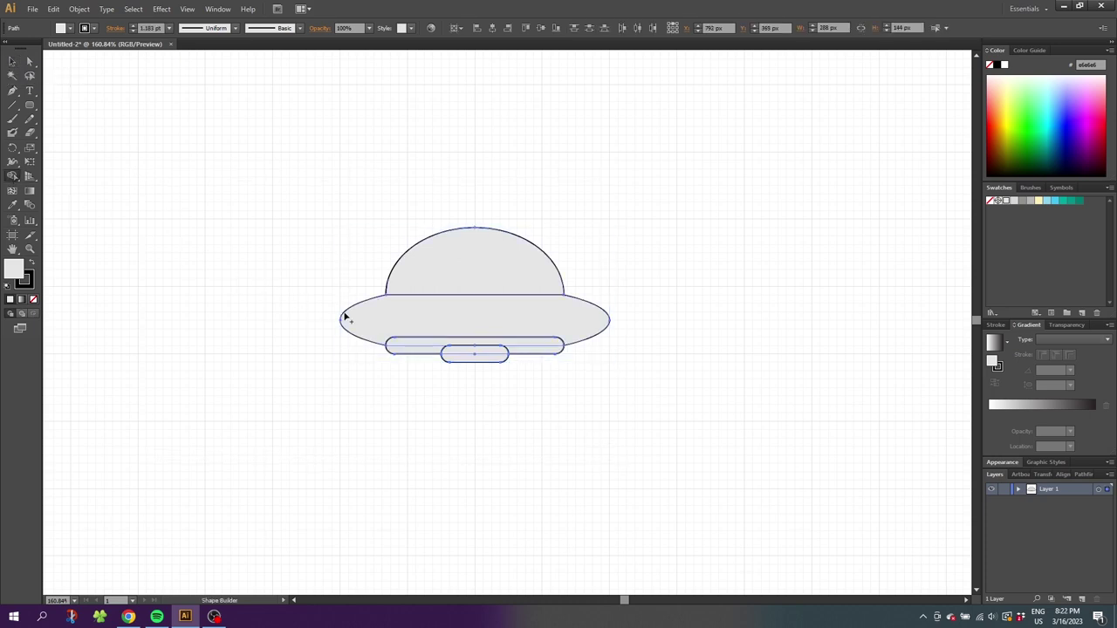
pyautogui.moveTo(416, 331)
pyautogui.mouseDown()
pyautogui.moveTo(420, 350)
pyautogui.moveTo(521, 352)
pyautogui.moveTo(505, 352)
pyautogui.mouseUp()
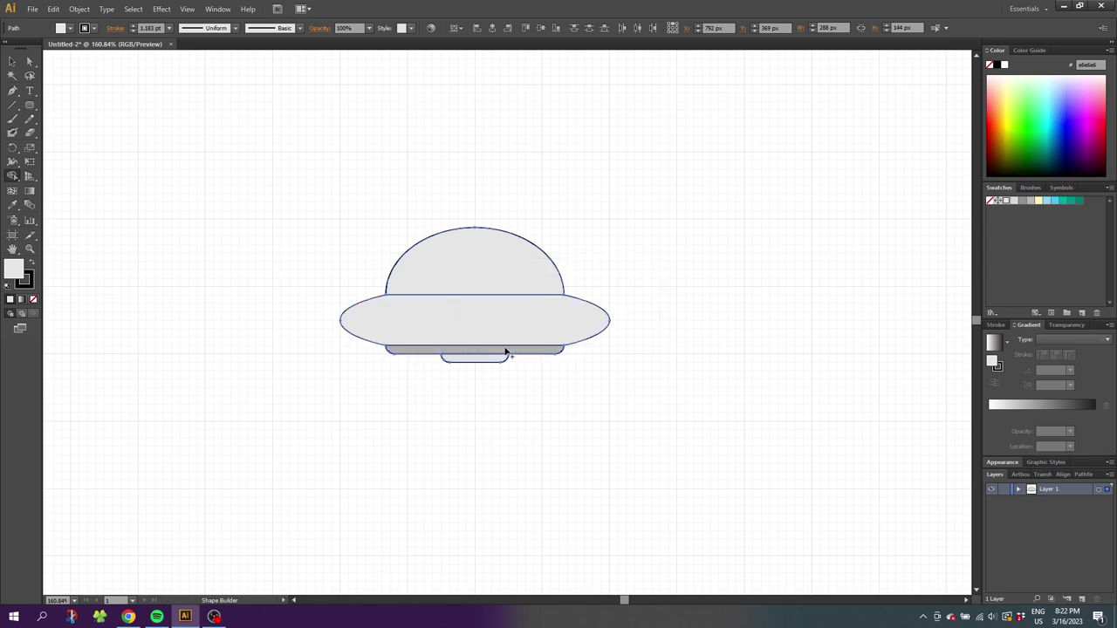
pyautogui.click(479, 362)
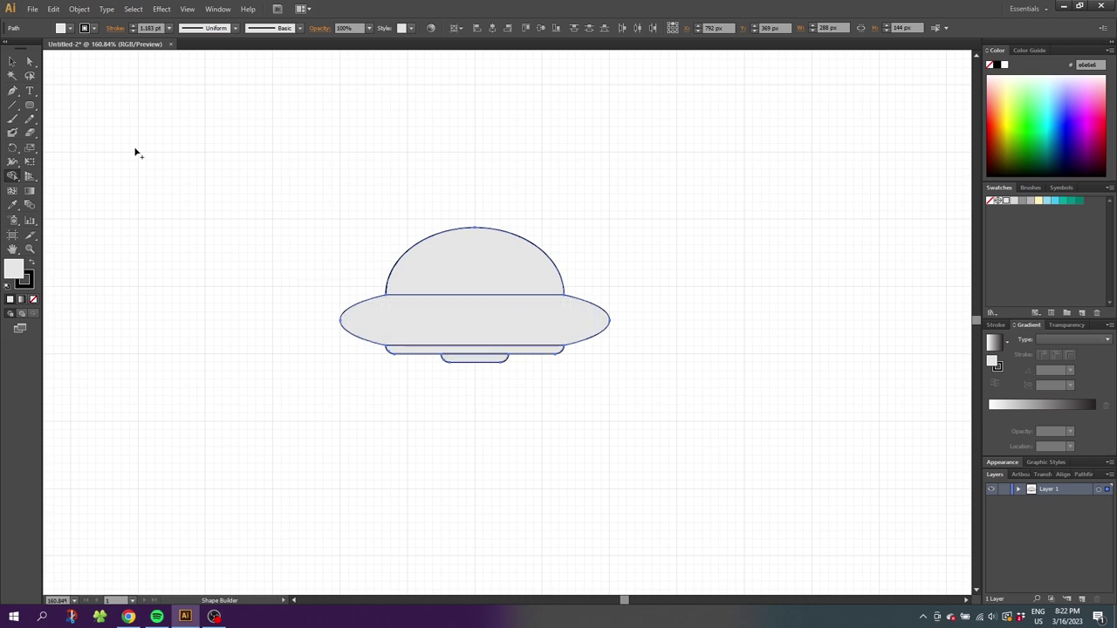
# - Draw a horizontal line about 288 px long across the middle of the saucer body, from tip to tip
pyautogui.click(13, 106)
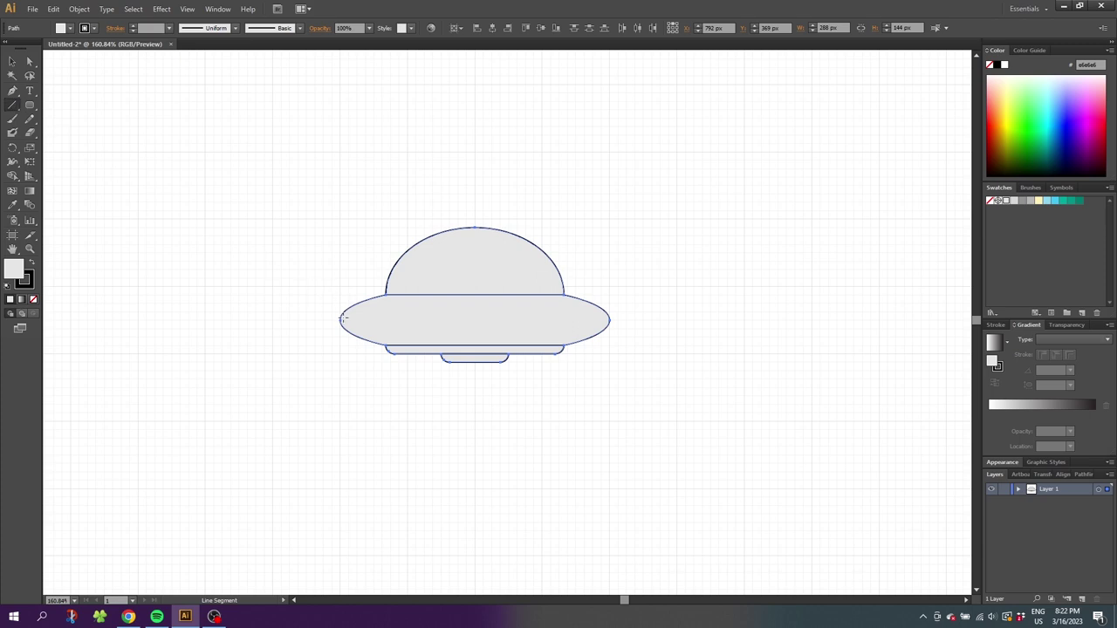
pyautogui.moveTo(340, 322); pyautogui.dragTo(611, 317)
# - Give the horizontal line across the saucer body round caps and a 10 pt stroke weight
pyautogui.click(114, 28)
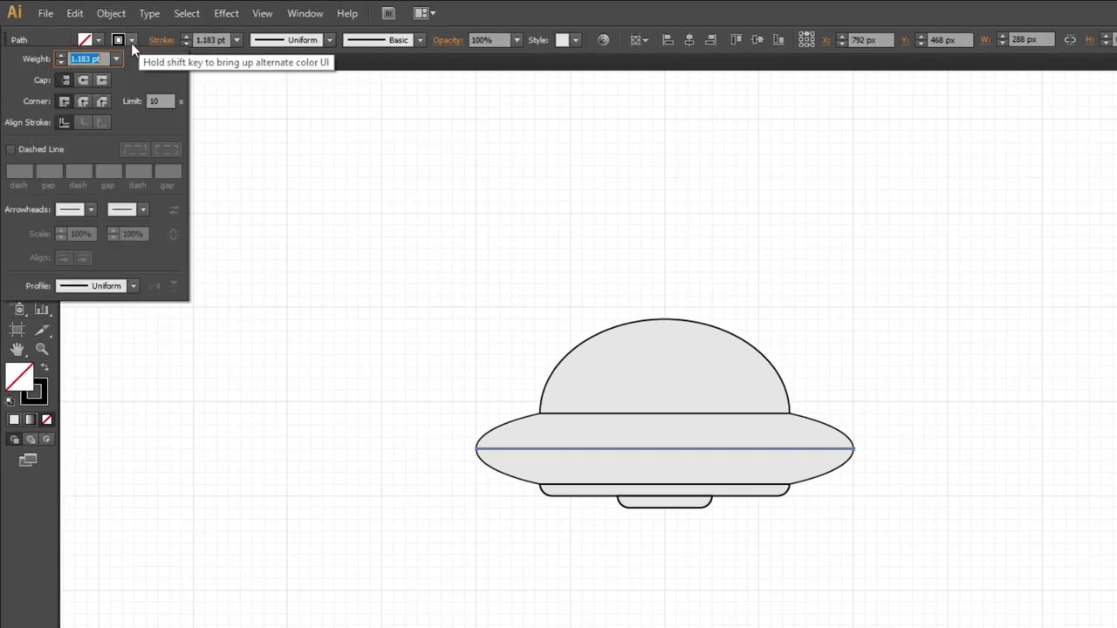
pyautogui.click(83, 81)
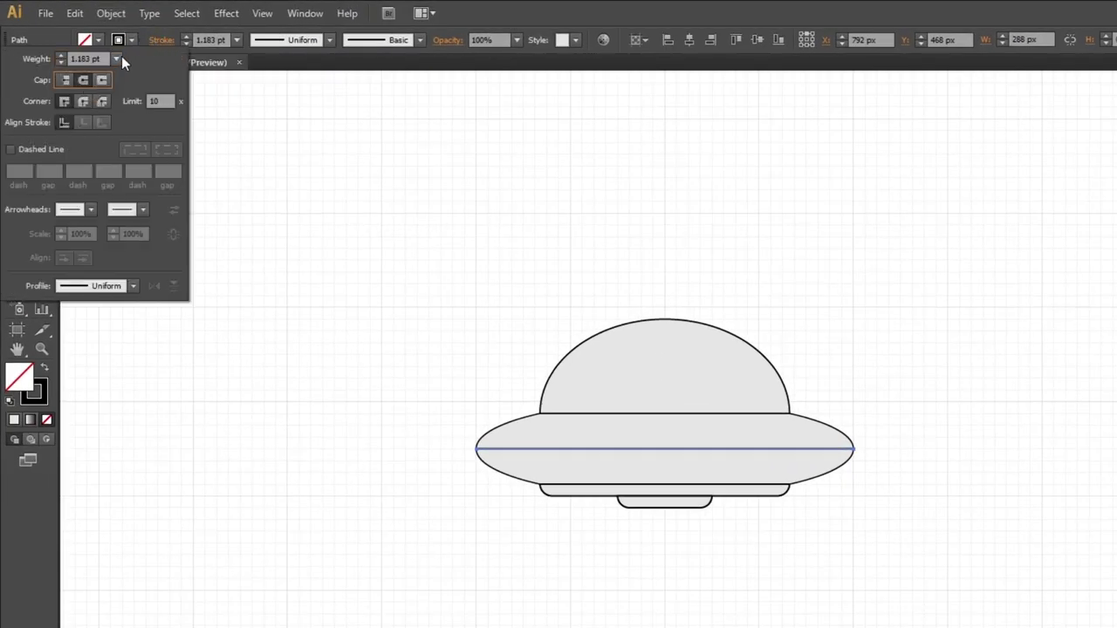
pyautogui.click(117, 59)
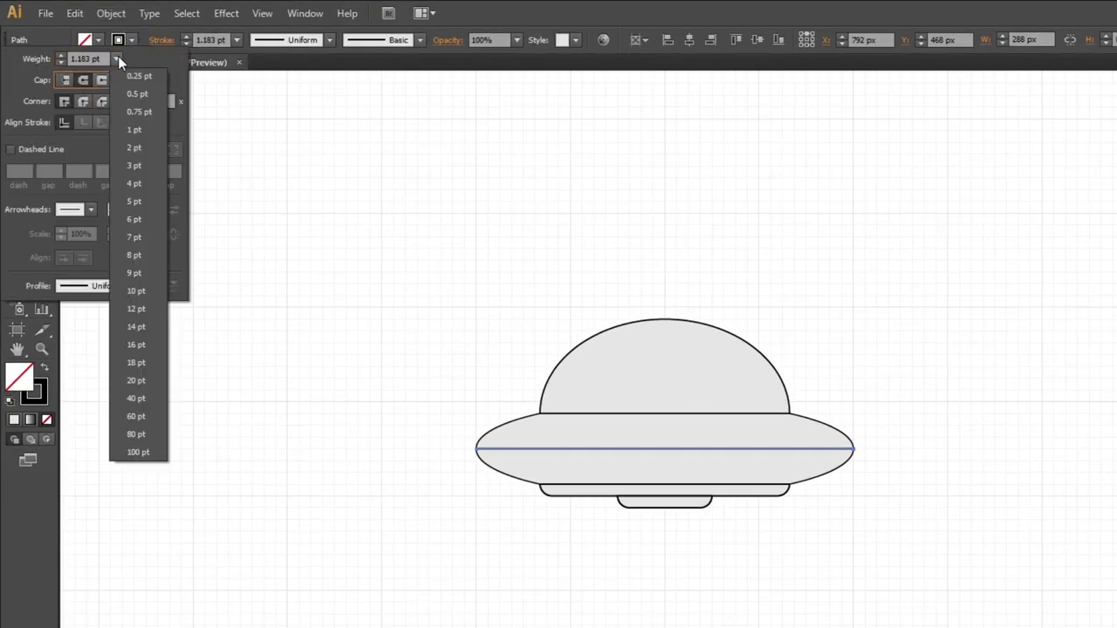
pyautogui.click(137, 290)
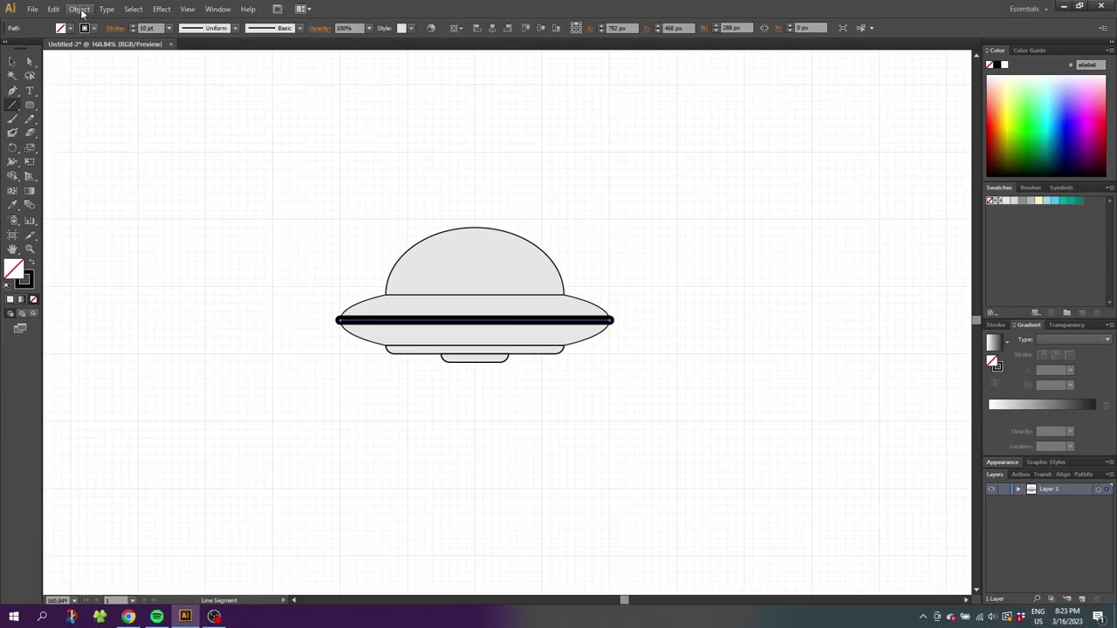
# - Expand the thick horizontal line's fill and stroke into a filled shape
pyautogui.click(81, 11)
pyautogui.click(95, 135)
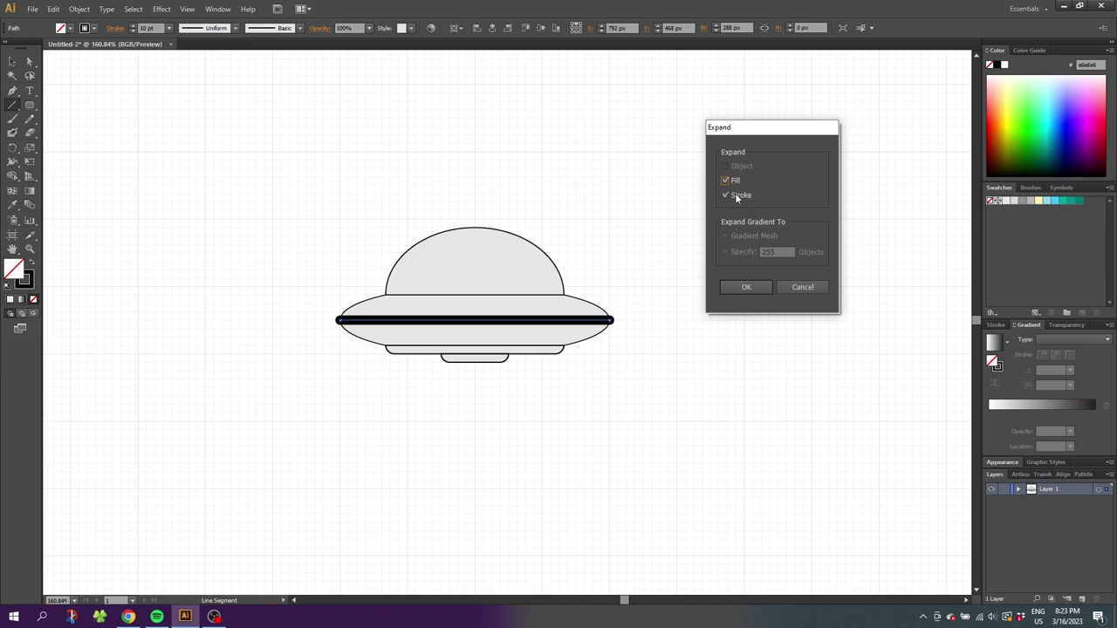
pyautogui.click(747, 287)
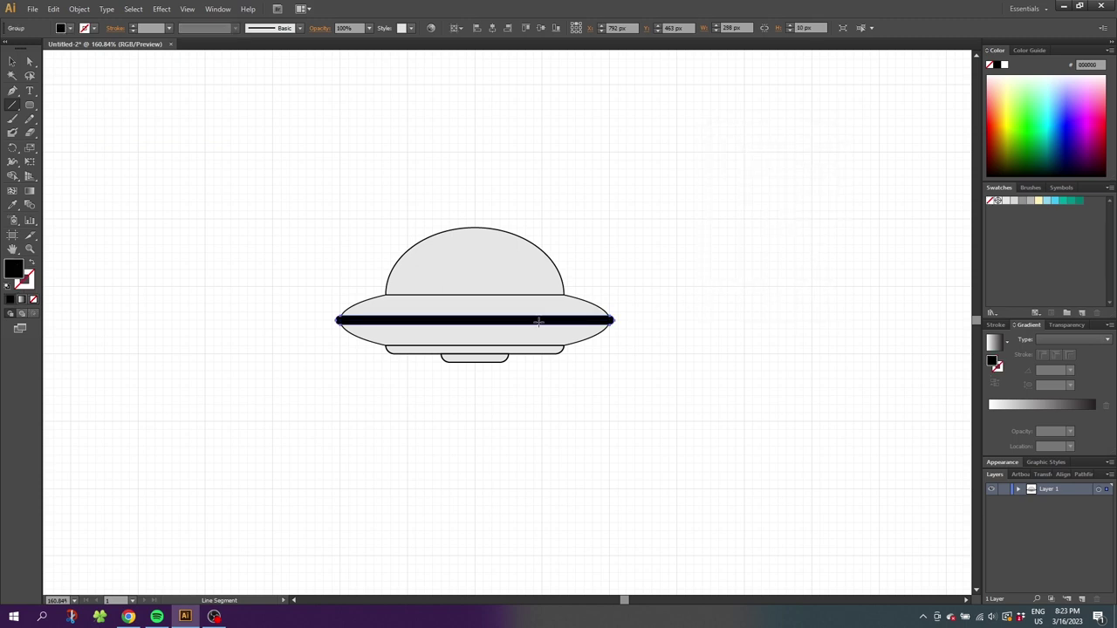
# - Merge the black band from tip to tip with Shape Builder, dividing the saucer body into separate upper and lower pieces
pyautogui.click(12, 61)
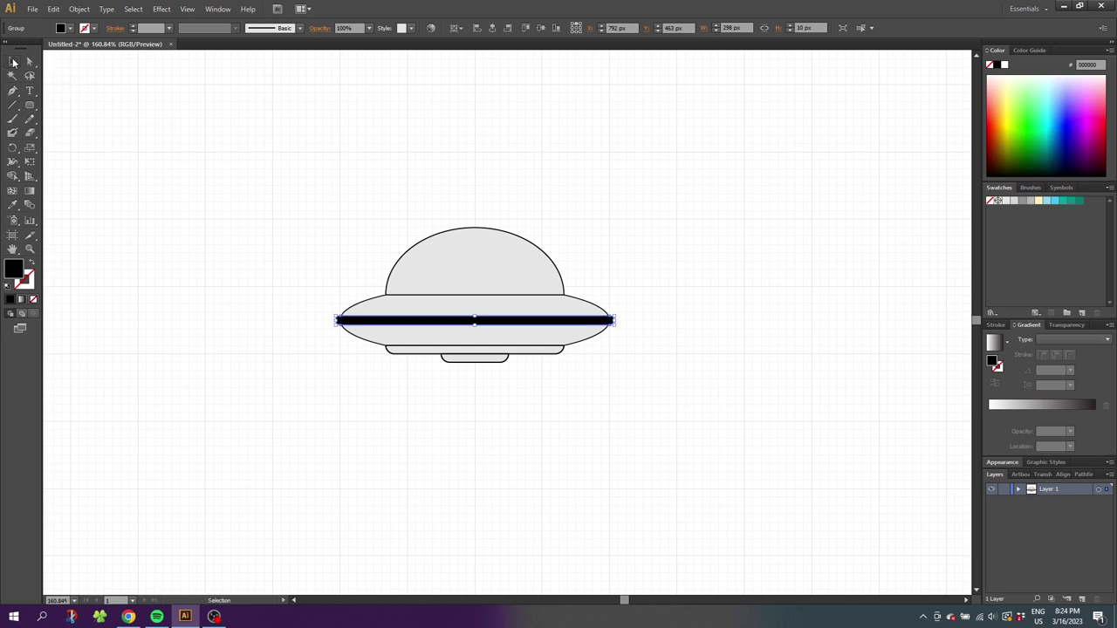
pyautogui.moveTo(307, 284); pyautogui.dragTo(361, 337)
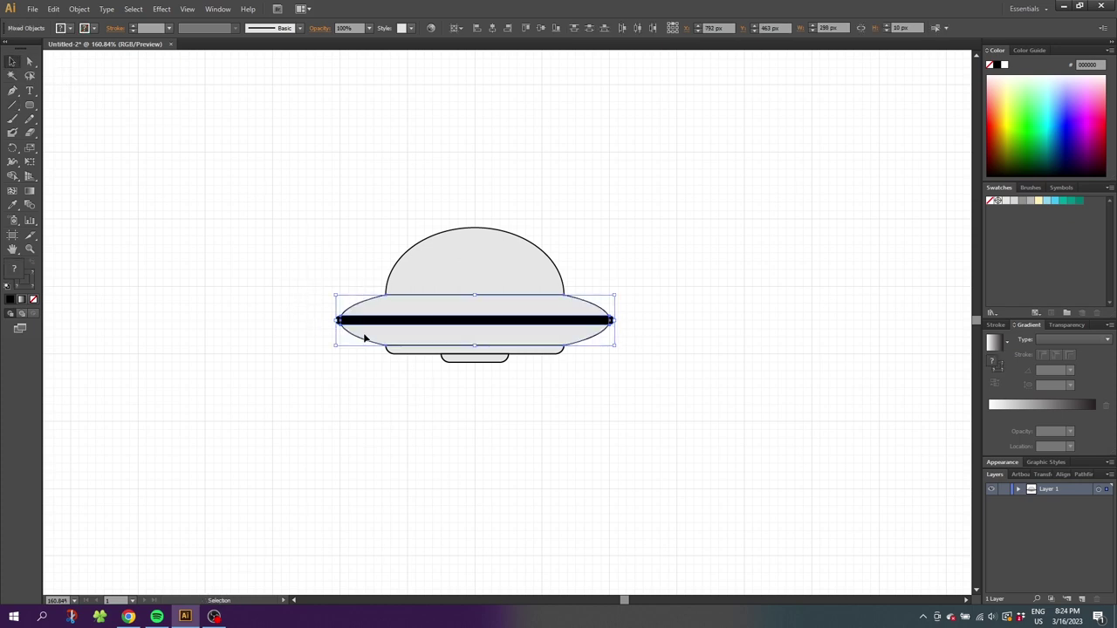
pyautogui.click(12, 175)
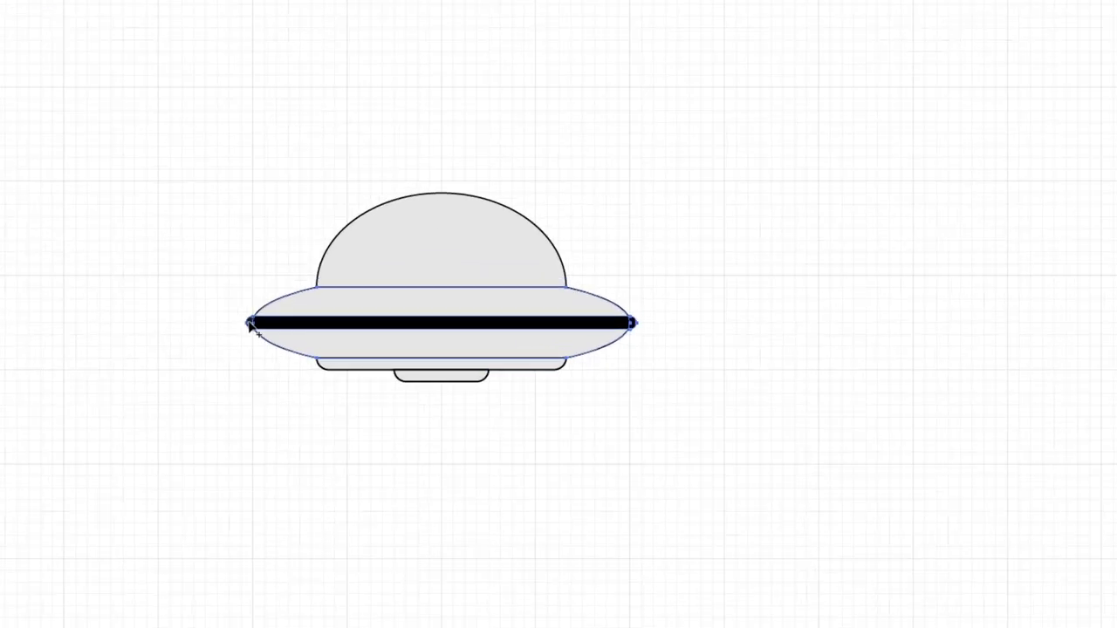
pyautogui.moveTo(250, 325); pyautogui.dragTo(638, 327)
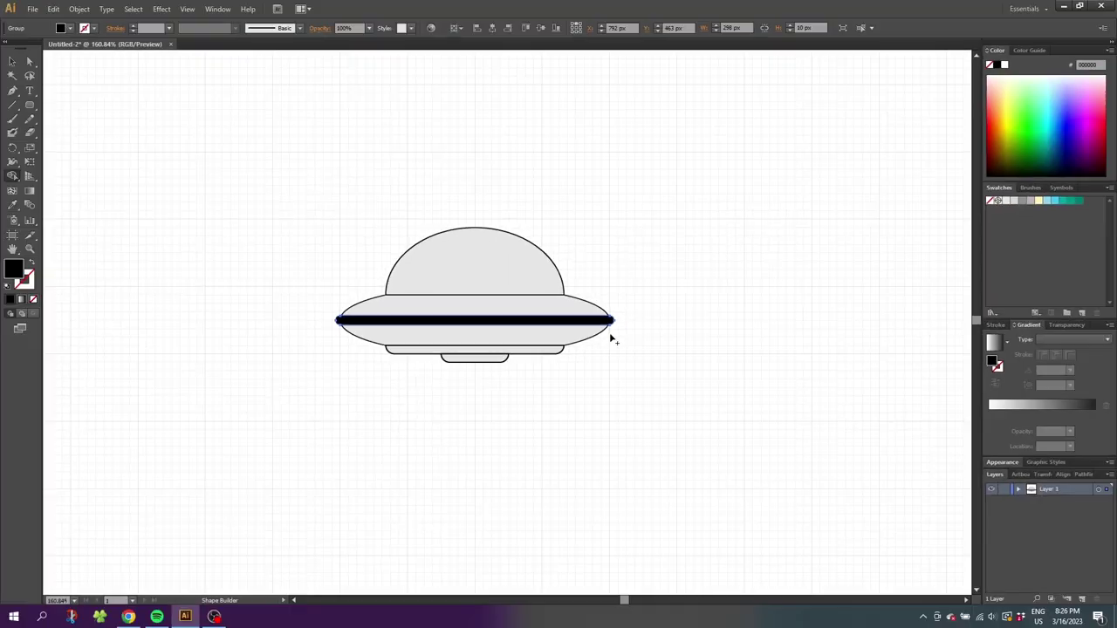
# - Move the dome, saucer pieces, band and wide base apart to check that they are separate, and undo all the moves
pyautogui.click(12, 61)
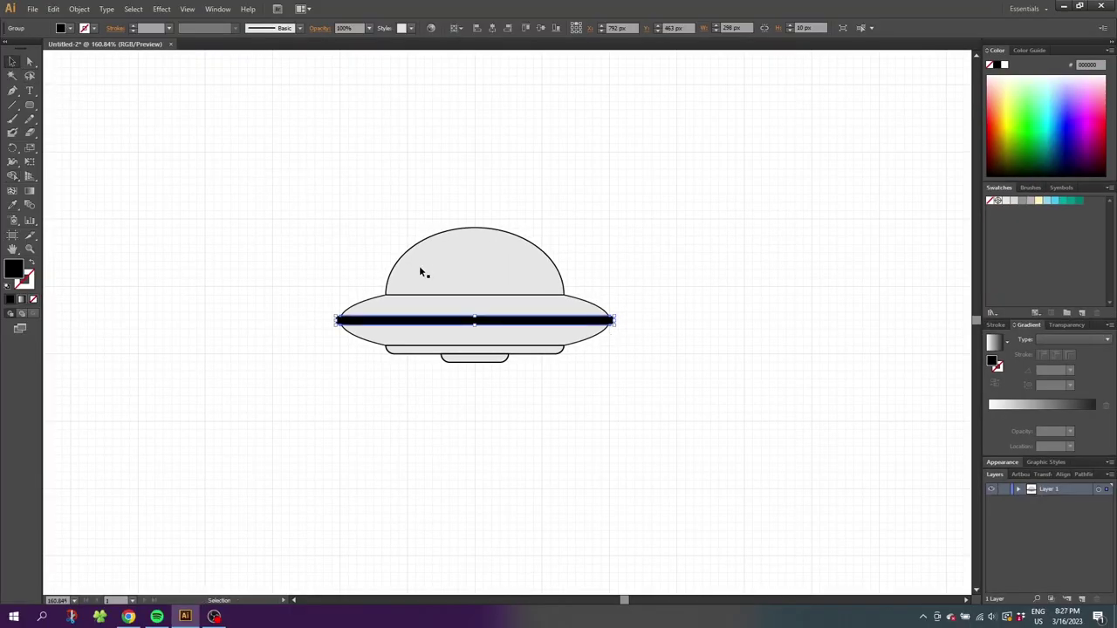
pyautogui.moveTo(421, 273); pyautogui.dragTo(494, 181)
pyautogui.moveTo(493, 304); pyautogui.dragTo(437, 241)
pyautogui.moveTo(466, 317); pyautogui.dragTo(505, 278)
pyautogui.moveTo(489, 336); pyautogui.dragTo(587, 318)
pyautogui.moveTo(528, 350); pyautogui.dragTo(565, 339)
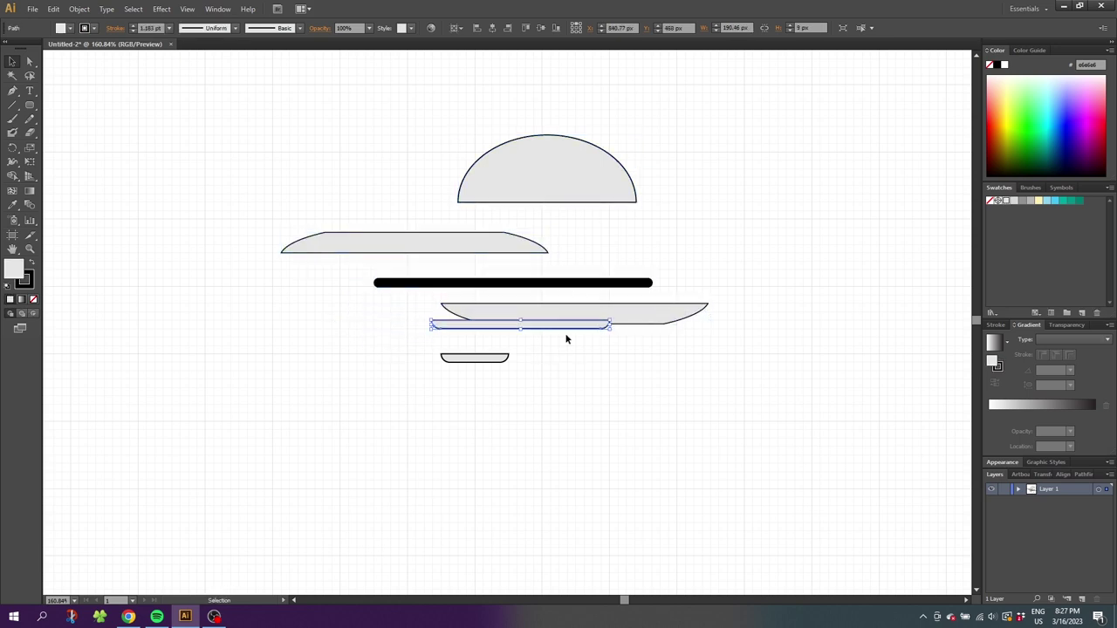
pyautogui.hotkey('ctrl', 'z')
pyautogui.hotkey('ctrl', 'z')
pyautogui.hotkey('ctrl', 'z')
pyautogui.hotkey('ctrl', 'z')
pyautogui.hotkey('ctrl', 'z')
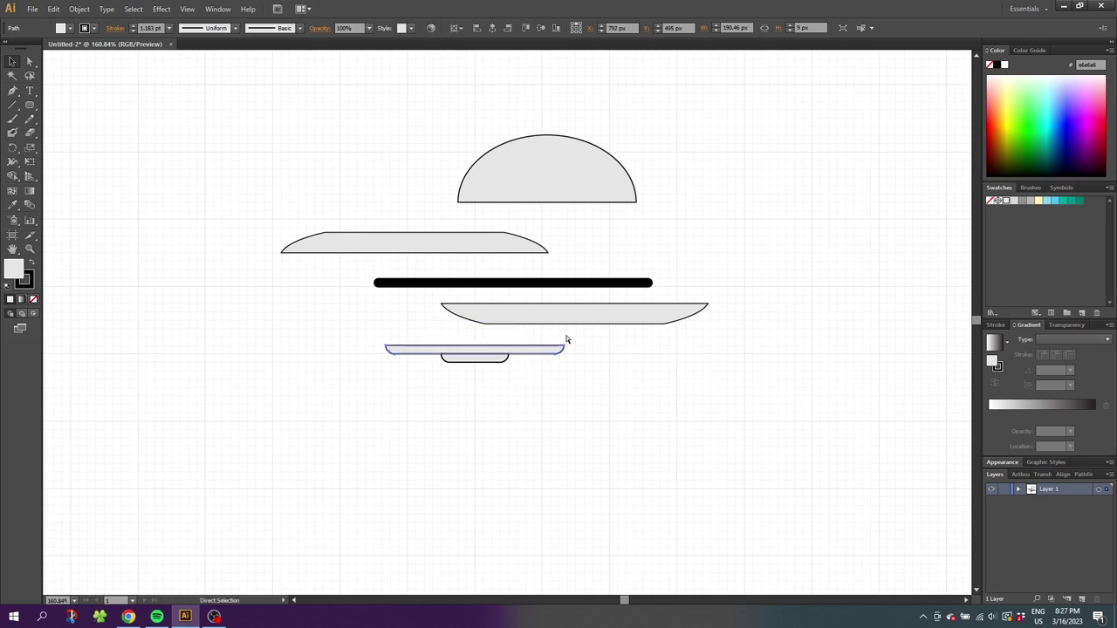
# - Remove the stroke from all the UFO shapes
pyautogui.hotkey('ctrl', 'a')
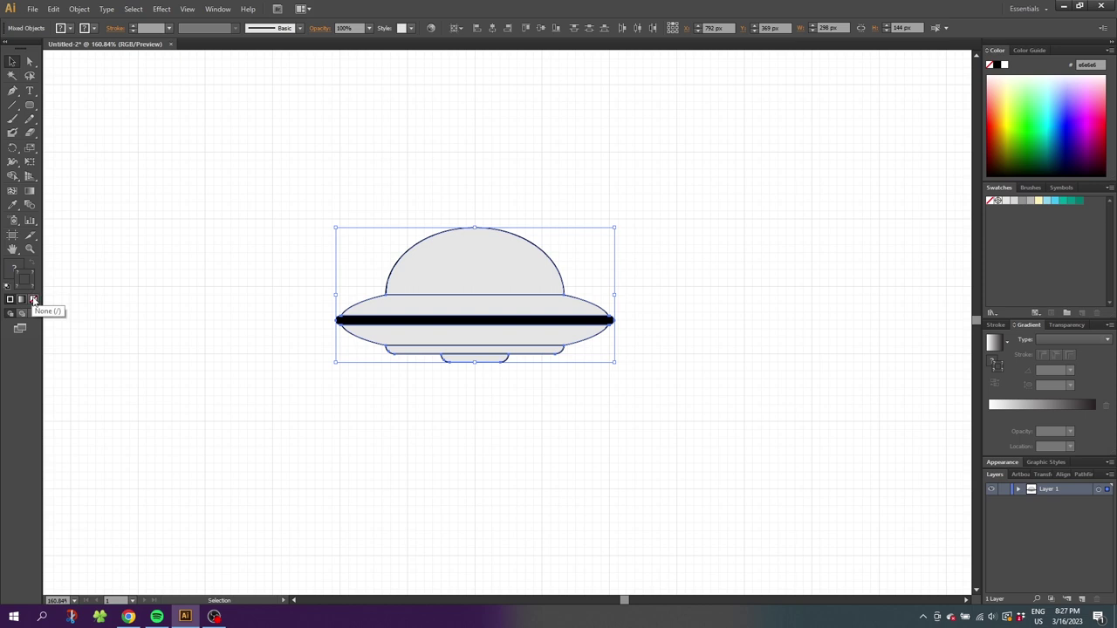
pyautogui.click(34, 300)
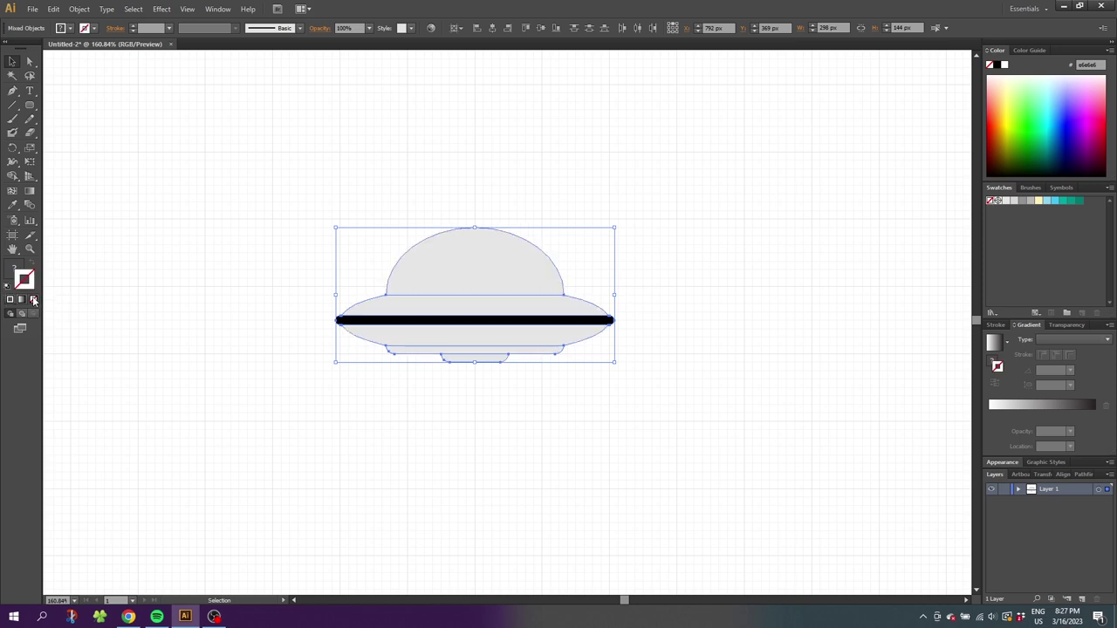
pyautogui.click(391, 246)
# - Fill the dome with the light blue swatch, leaving the upper saucer piece light gray
pyautogui.click(449, 256)
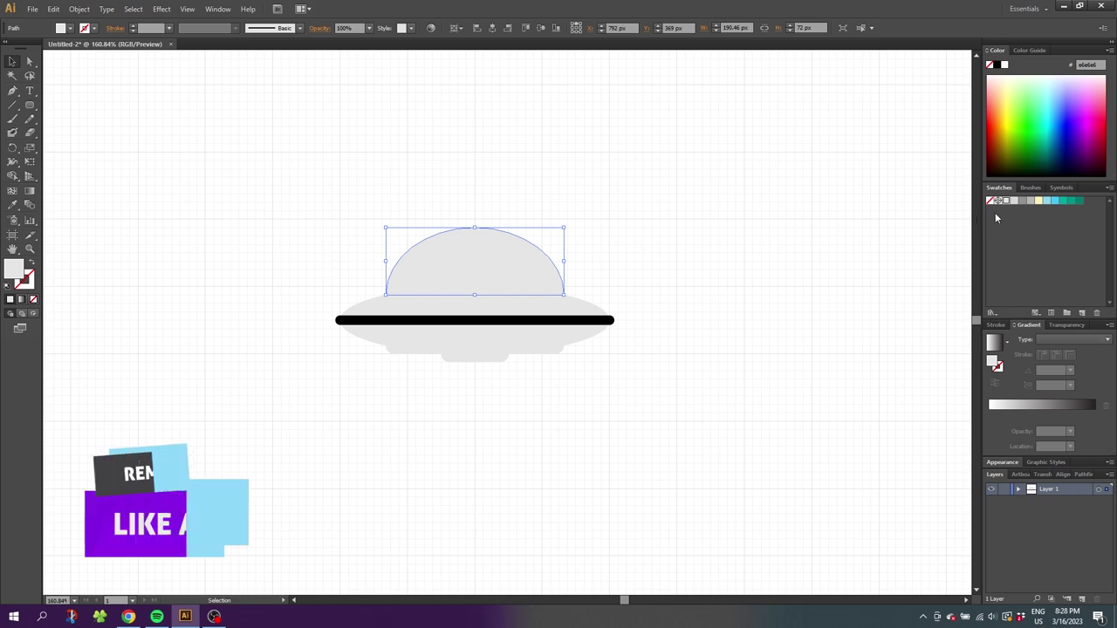
pyautogui.click(1048, 201)
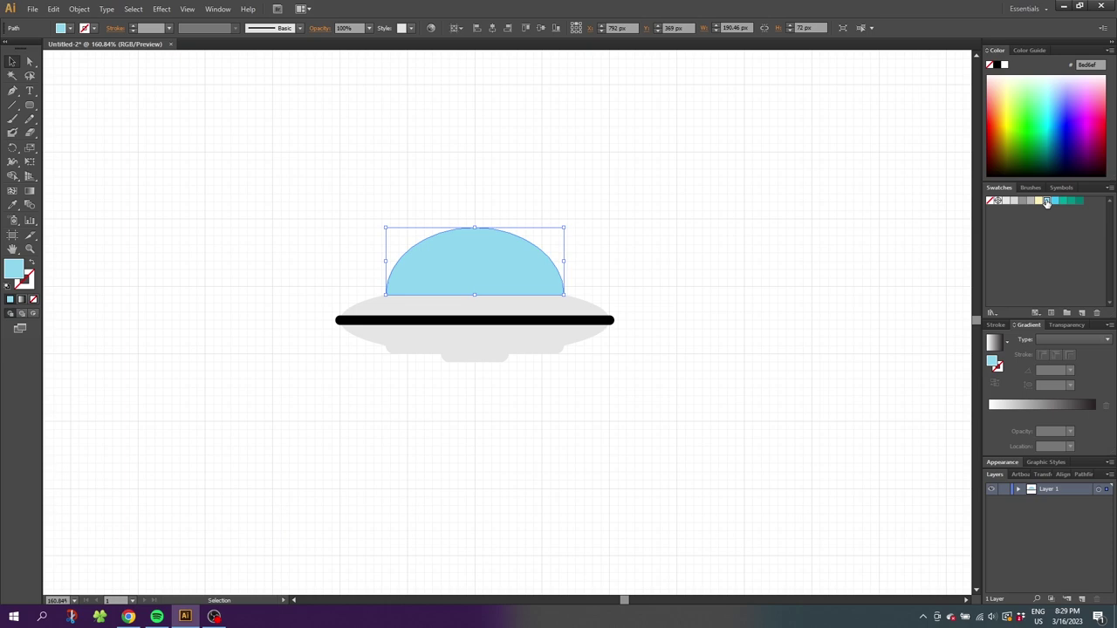
pyautogui.click(503, 306)
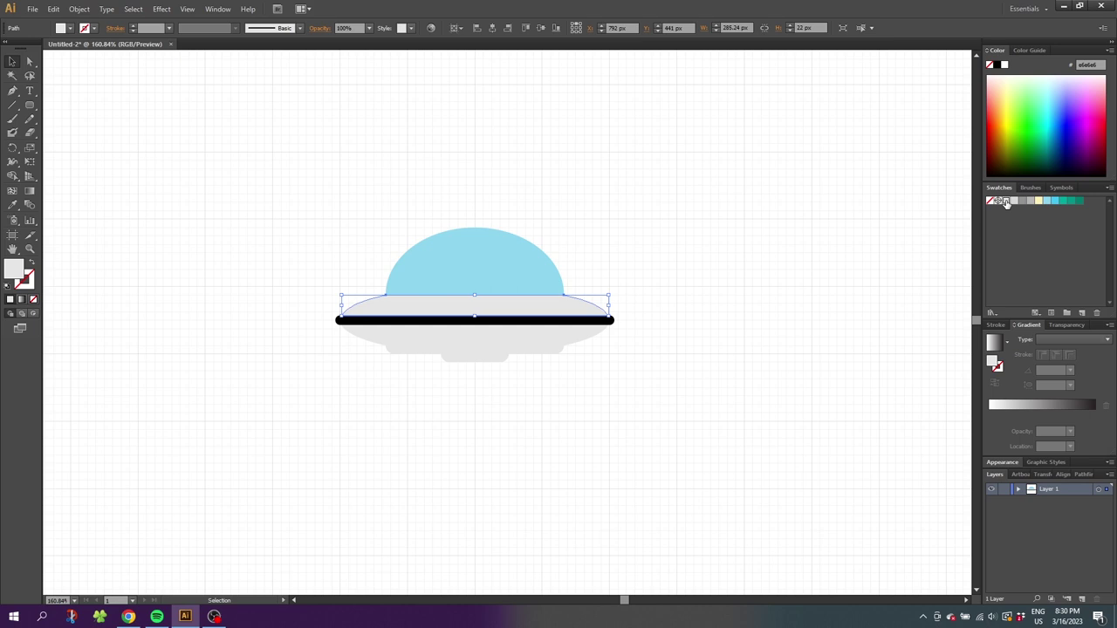
# - Fill the black band with the bright teal swatch and the lower saucer piece with a slightly darker light gray
pyautogui.click(502, 321)
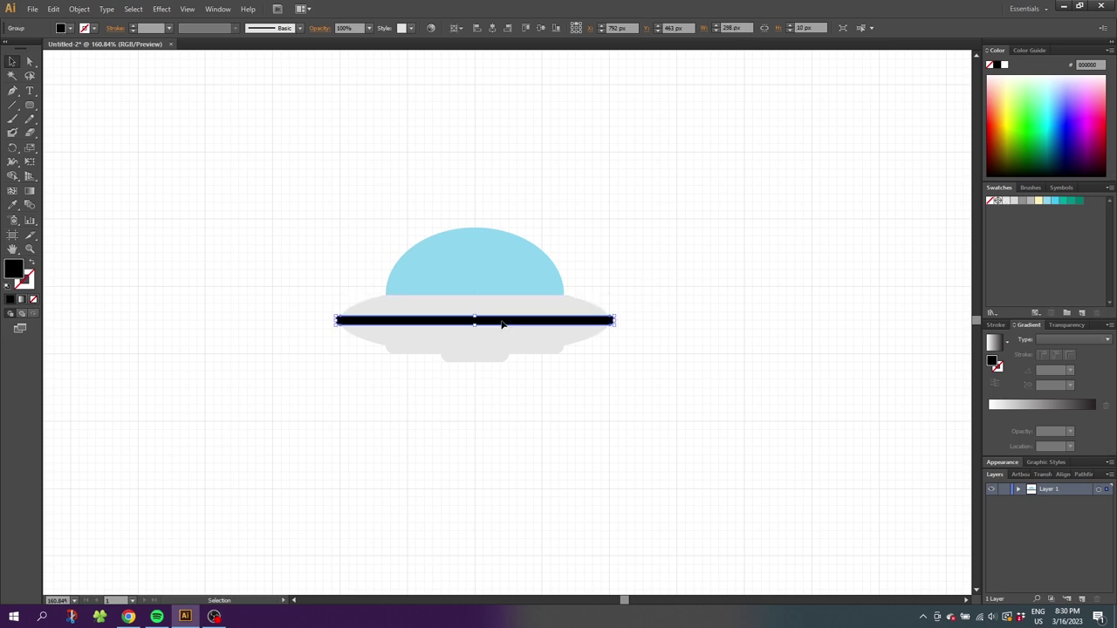
pyautogui.click(1063, 200)
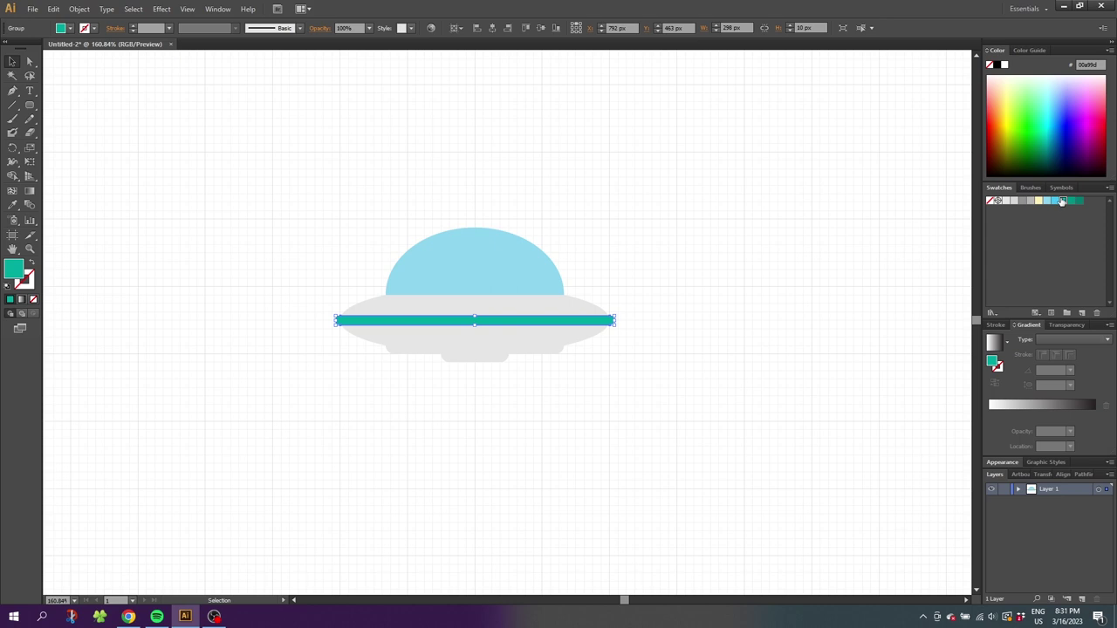
pyautogui.click(461, 339)
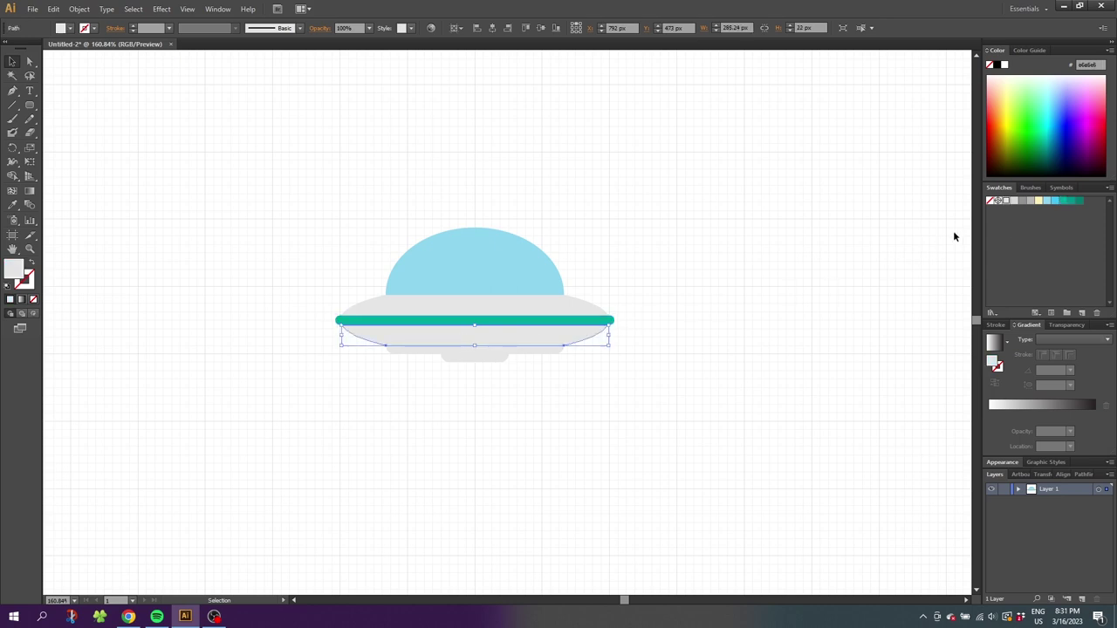
pyautogui.click(1015, 202)
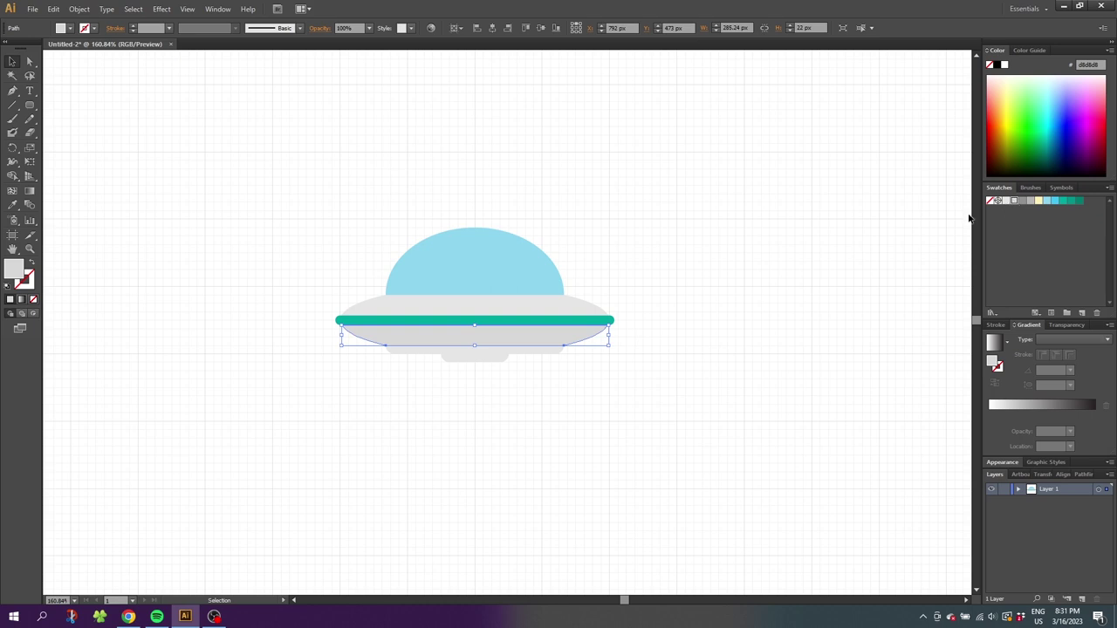
# - Fill the wide base with gray (R=145 G=145 B=145) and the small bottom piece with dark green (R=0 G=122 B=110)
pyautogui.click(521, 353)
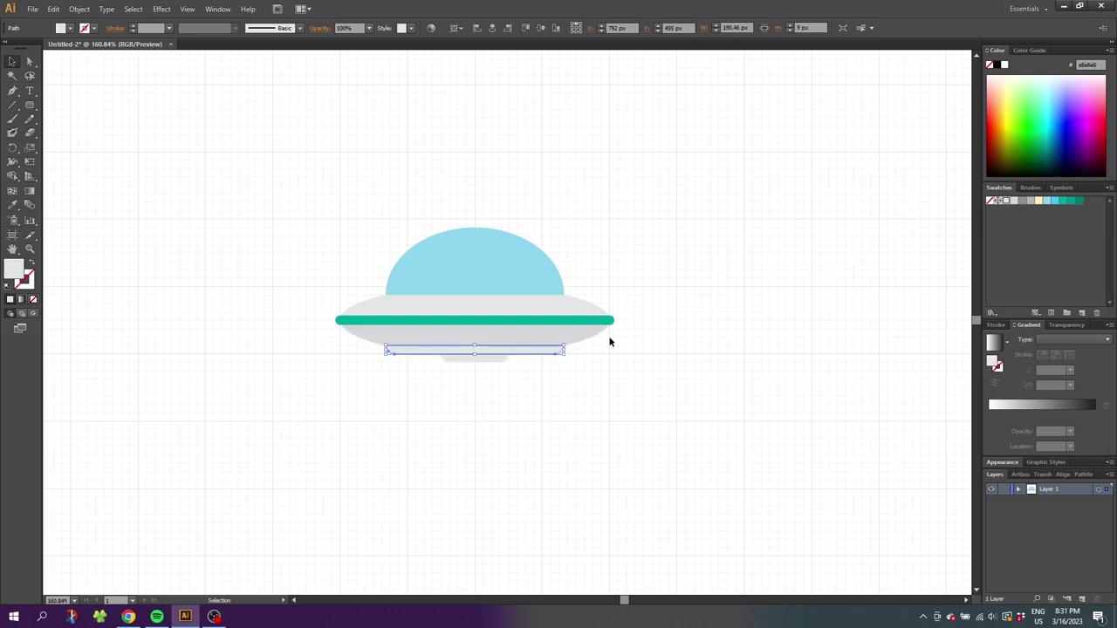
pyautogui.click(1021, 203)
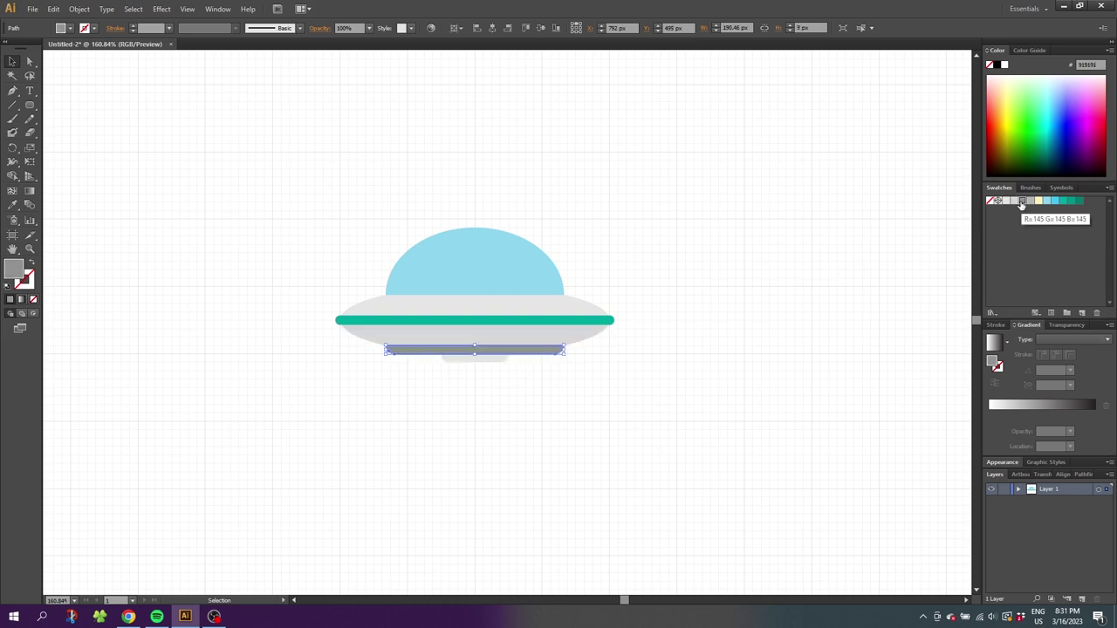
pyautogui.click(487, 358)
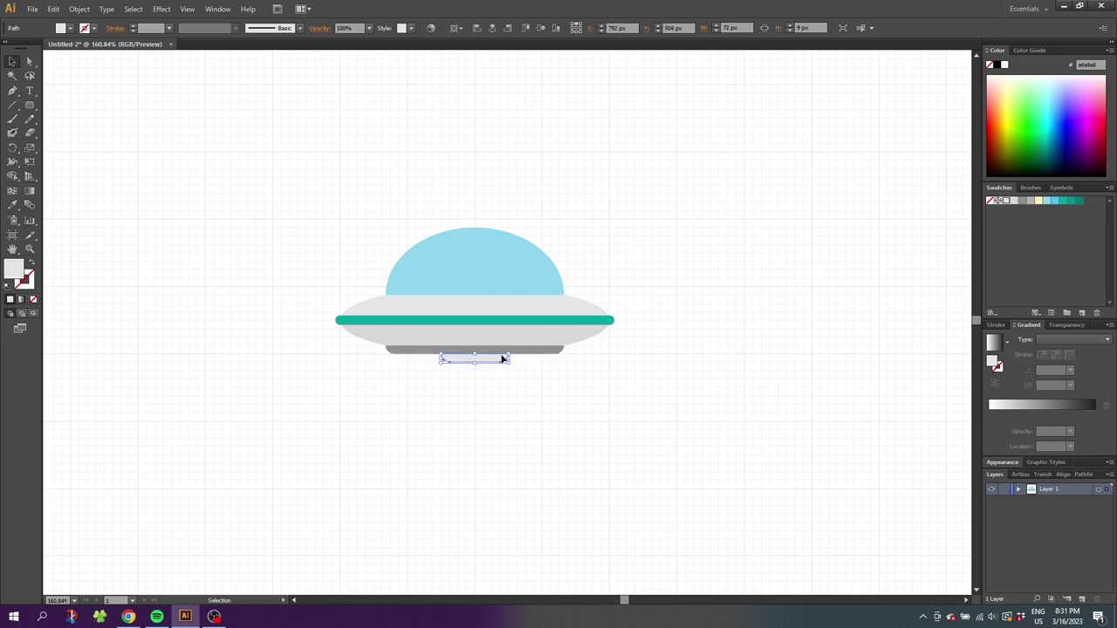
pyautogui.click(1080, 202)
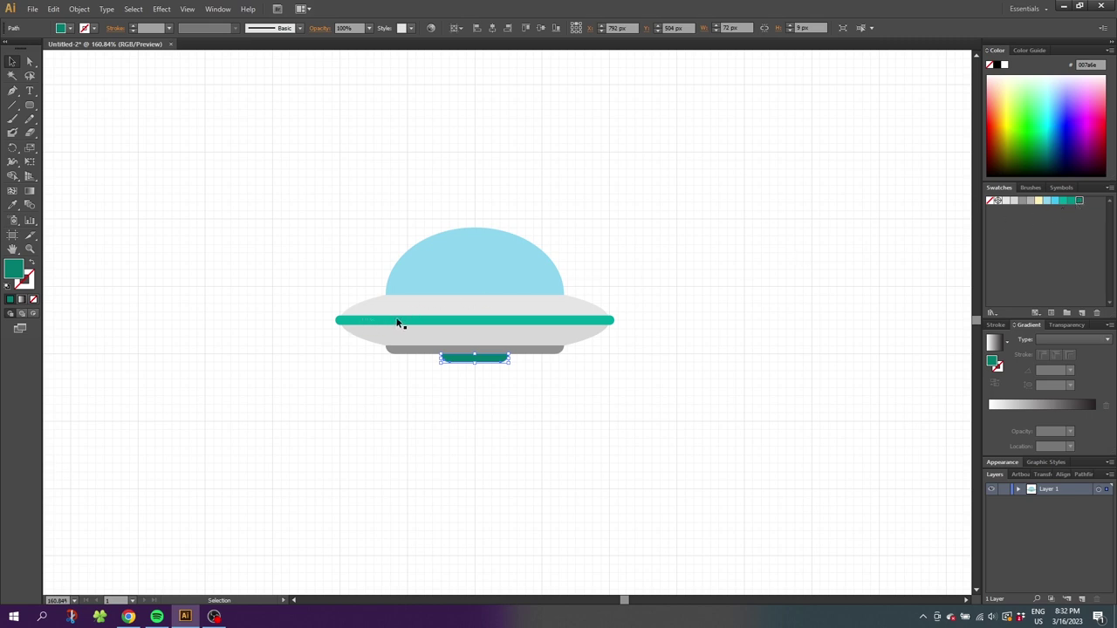
# - Draw a vertical line about 63 px long across the saucer's left tip with a 10 pt dark green stroke (R=0 G=122 B=110)
pyautogui.click(13, 105)
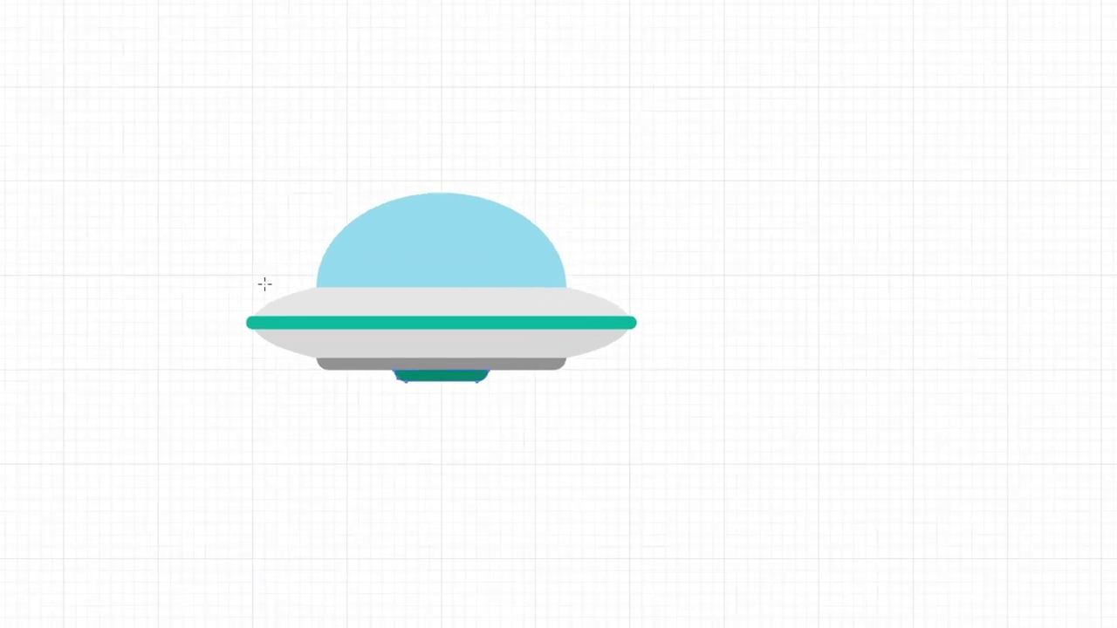
pyautogui.moveTo(264, 284); pyautogui.dragTo(264, 370)
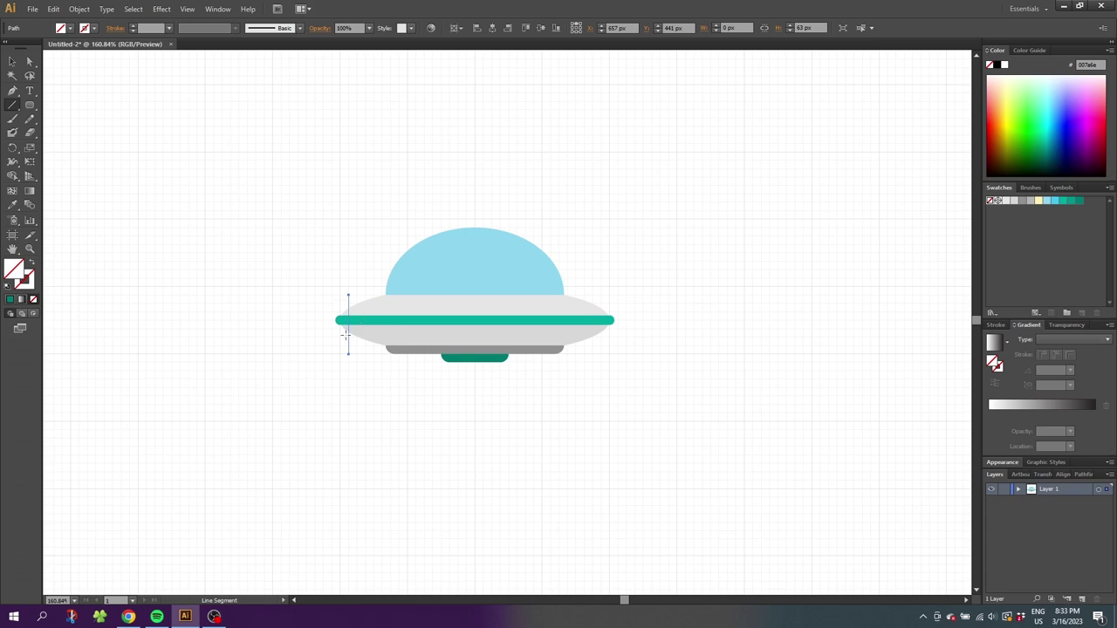
pyautogui.click(168, 28)
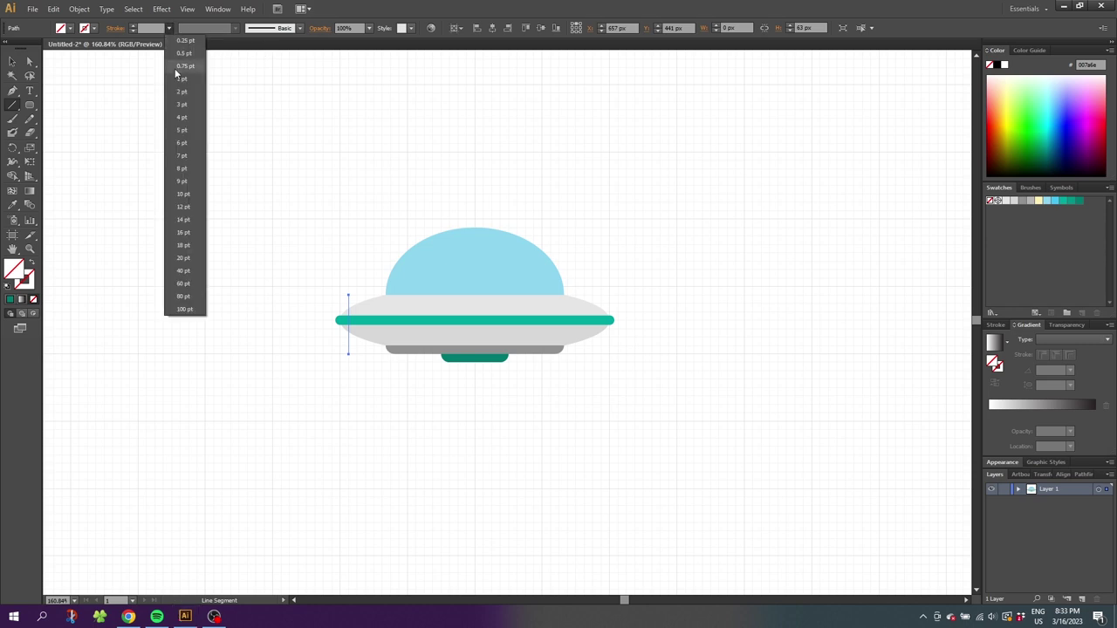
pyautogui.click(187, 196)
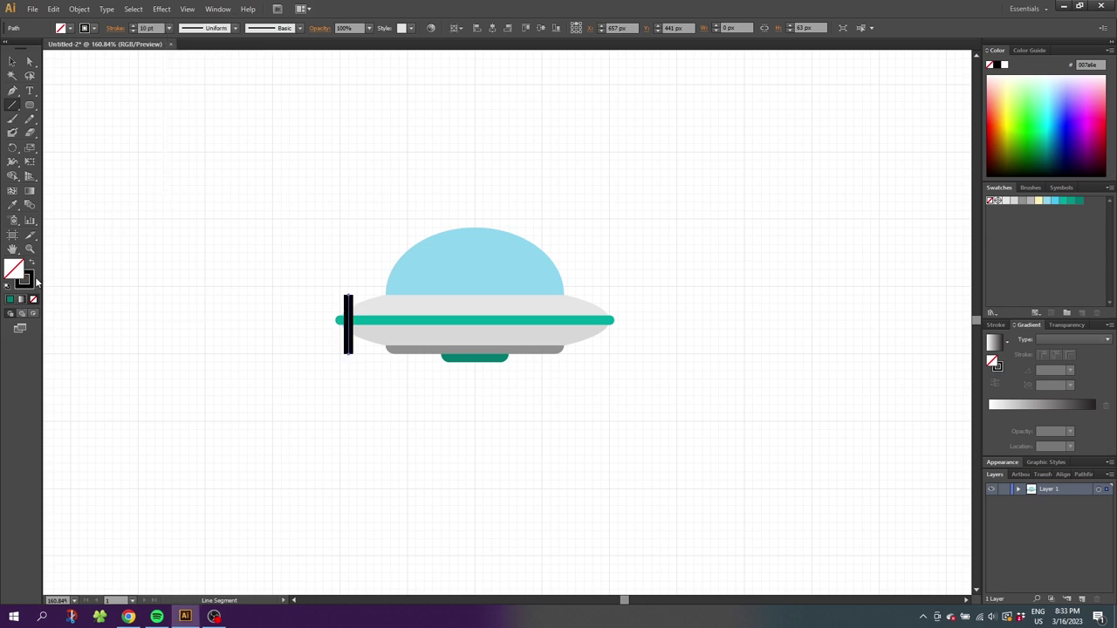
pyautogui.click(28, 283)
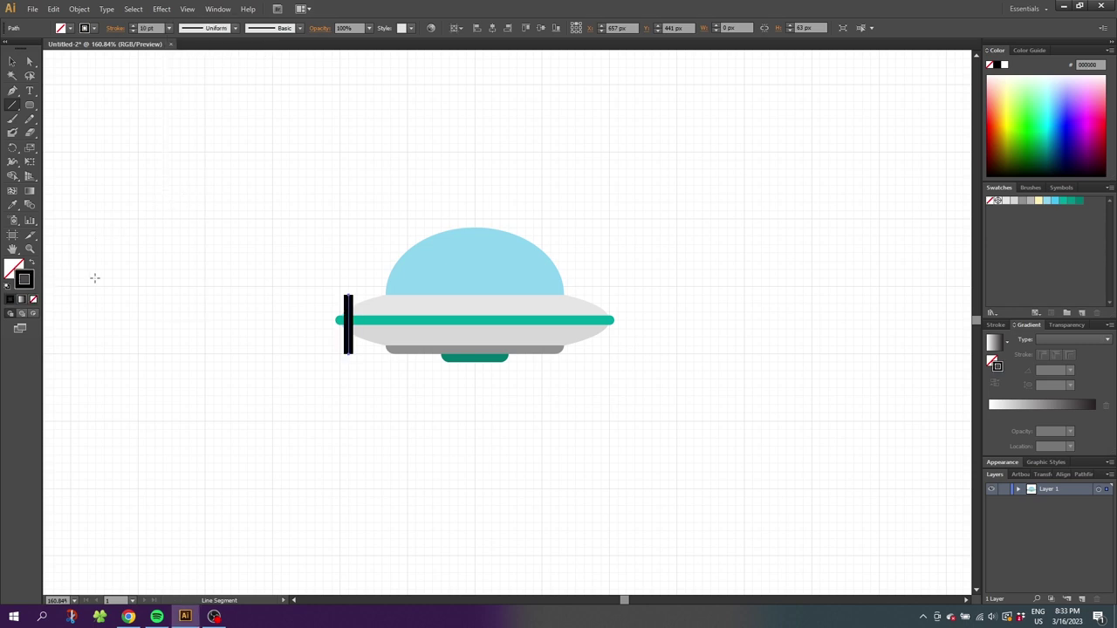
pyautogui.click(1081, 203)
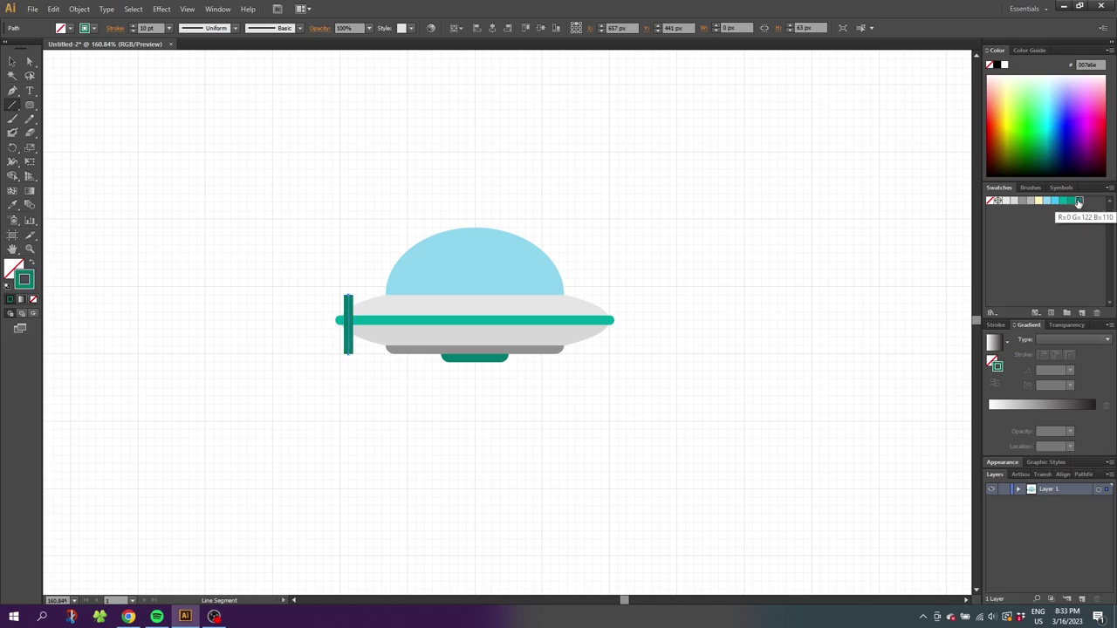
# - Duplicate the dark green vertical line a short distance to its right, keeping it level with the original
pyautogui.click(12, 61)
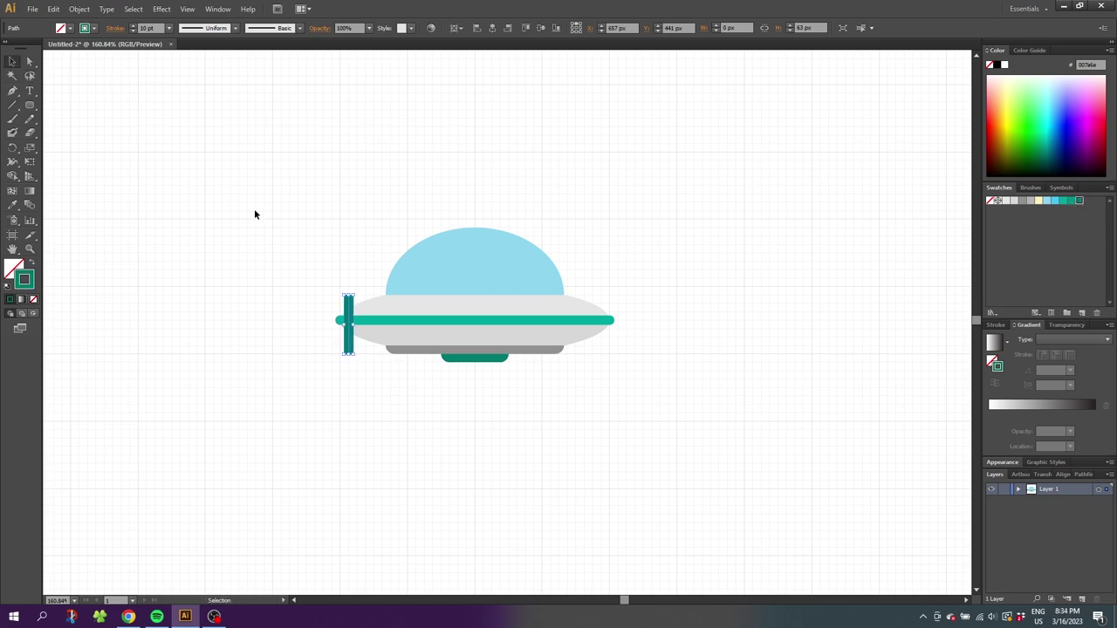
pyautogui.click(349, 320)
pyautogui.moveTo(349, 319); pyautogui.dragTo(372, 319)
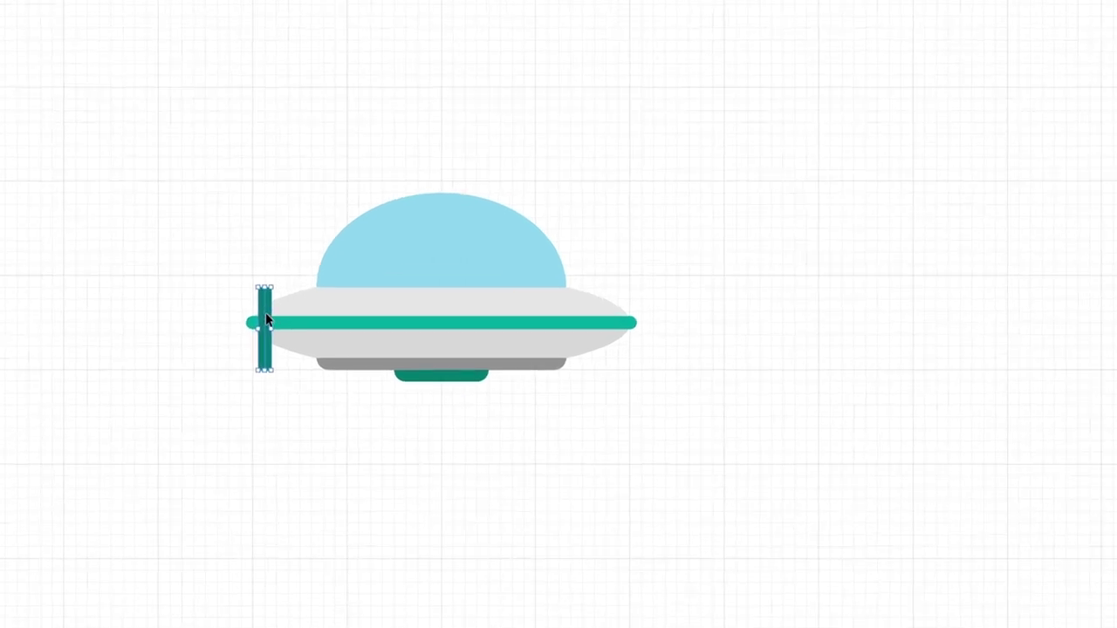
pyautogui.moveTo(297, 319); pyautogui.dragTo(301, 324)
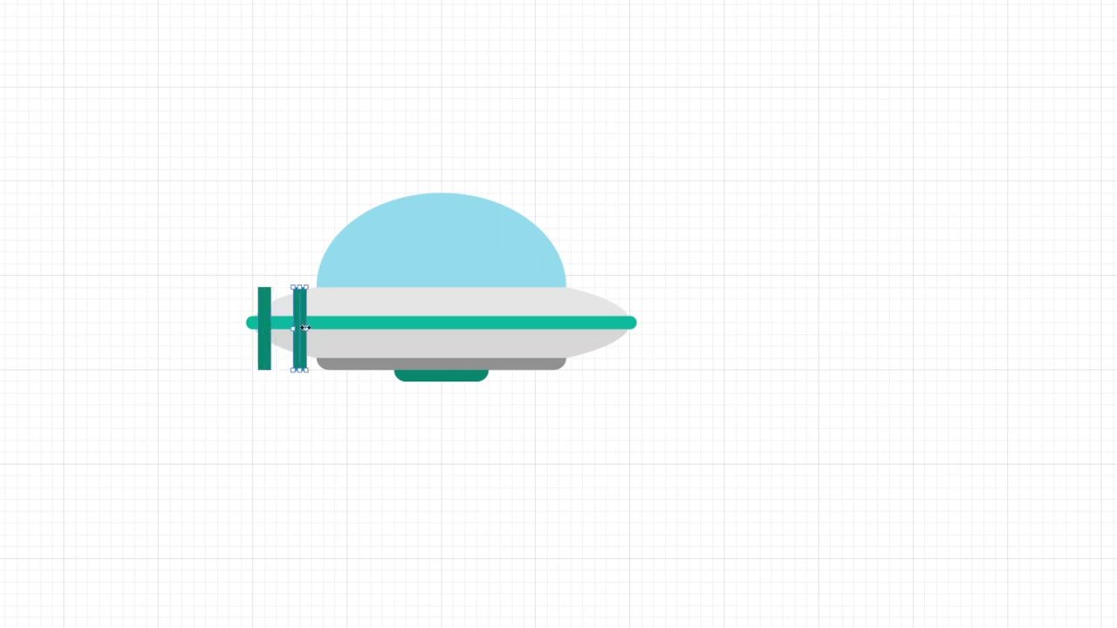
# - Repeat the duplication nine times so evenly spaced dark green lines run along the whole teal band
pyautogui.hotkey('ctrl', 'd')
pyautogui.hotkey('ctrl', 'd')
pyautogui.hotkey('ctrl', 'd')
pyautogui.hotkey('ctrl', 'd')
pyautogui.hotkey('ctrl', 'd')
pyautogui.hotkey('ctrl', 'd')
pyautogui.hotkey('ctrl', 'd')
pyautogui.hotkey('ctrl', 'd')
pyautogui.hotkey('ctrl', 'd')
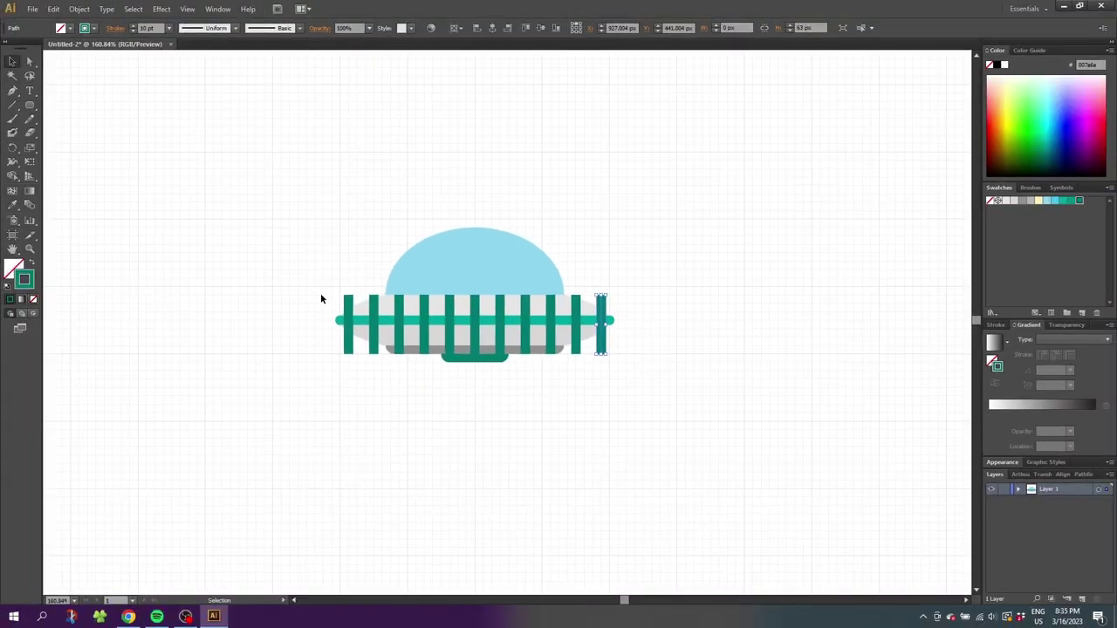
# - Expand the fill and stroke of all the vertical dark green lines into filled shapes
pyautogui.moveTo(322, 297); pyautogui.dragTo(640, 311)
pyautogui.keyDown('shift'); pyautogui.click(585, 307); pyautogui.keyUp('shift')
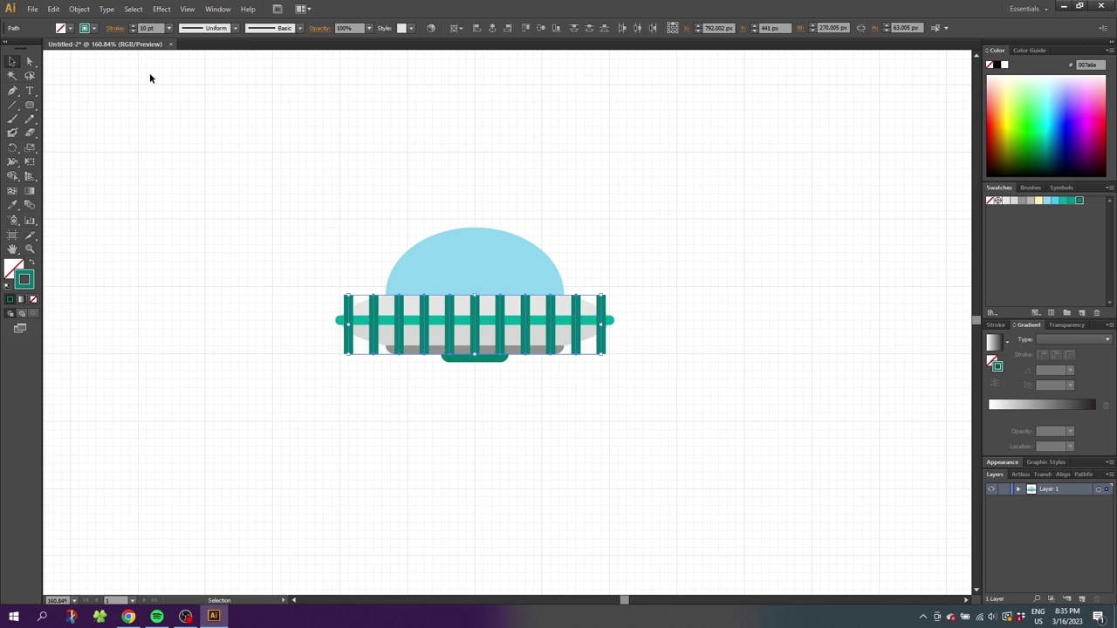
pyautogui.click(80, 9)
pyautogui.click(99, 133)
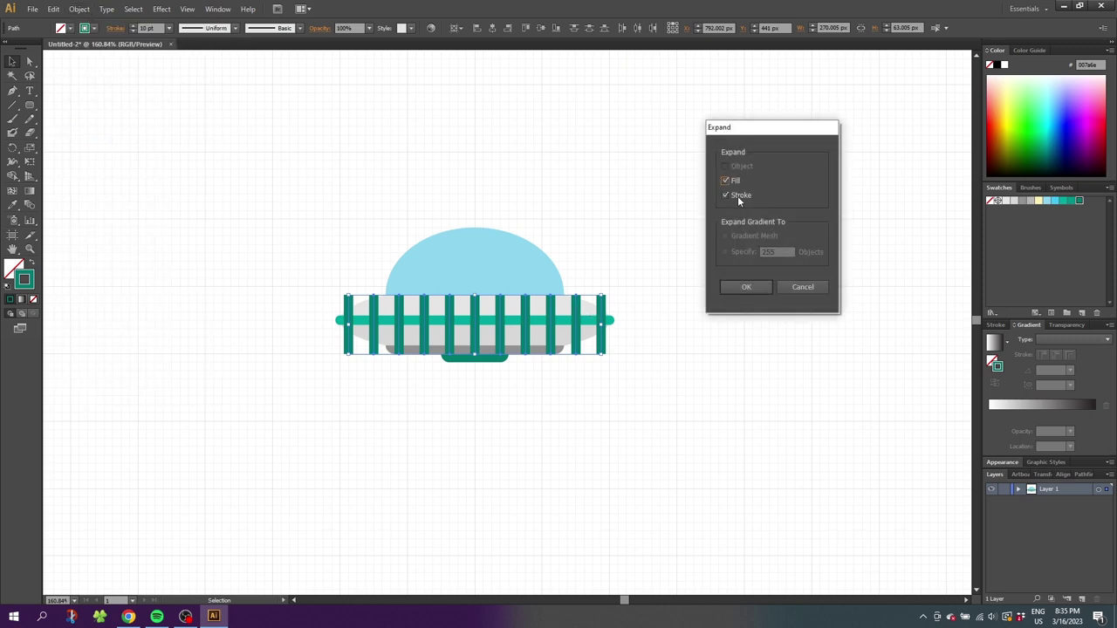
pyautogui.click(747, 286)
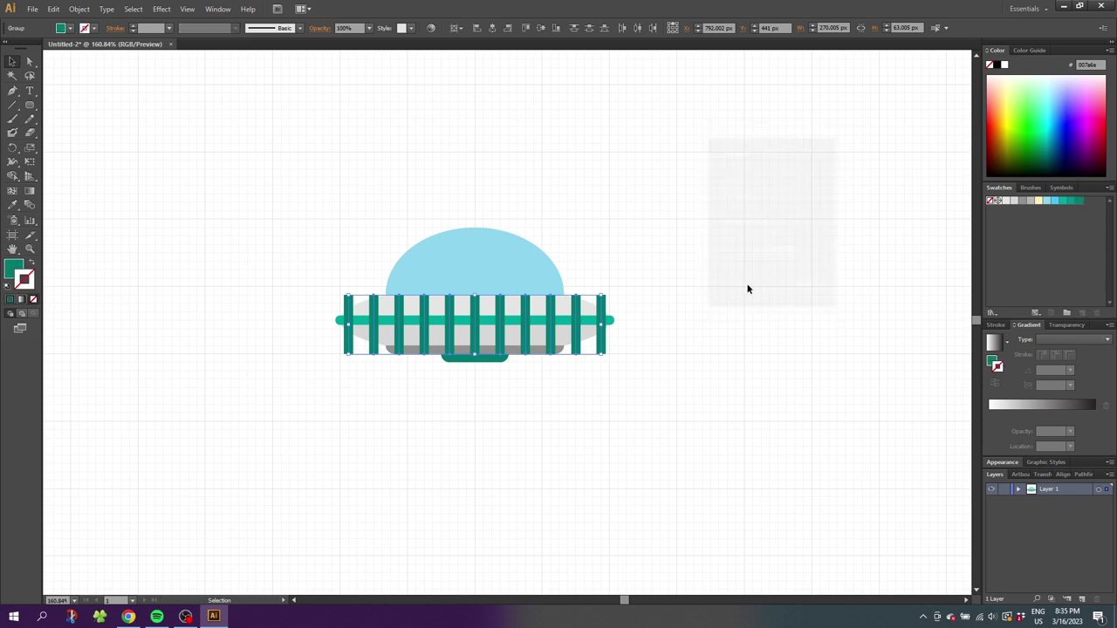
# - Trim away the stripe parts above and below the teal band with Shape Builder
pyautogui.keyDown('shift'); pyautogui.click(388, 324); pyautogui.keyUp('shift')
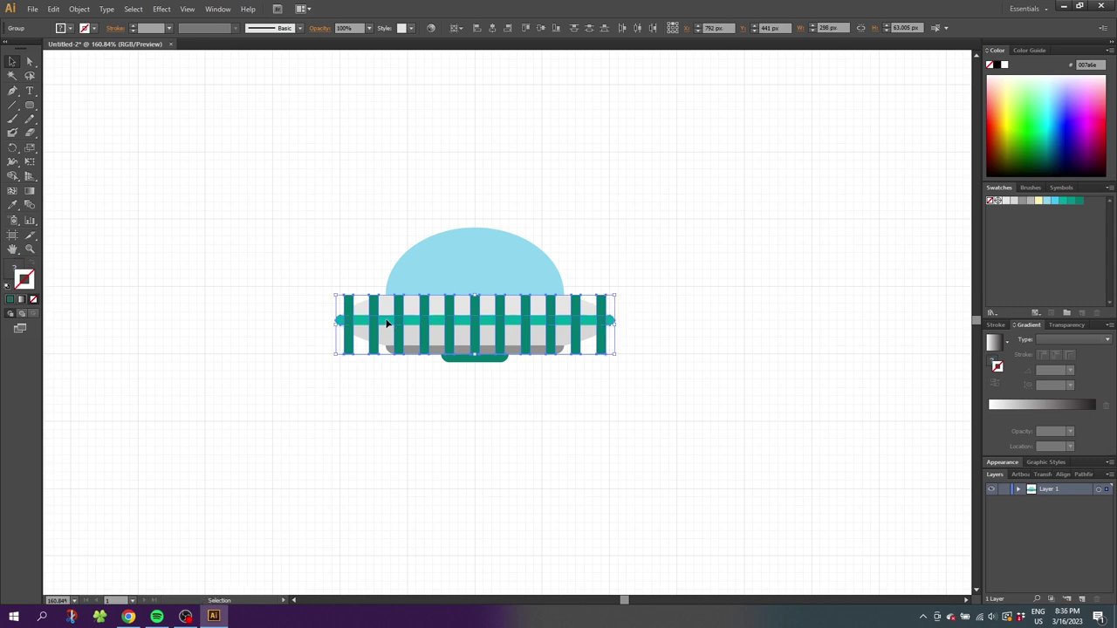
pyautogui.click(12, 177)
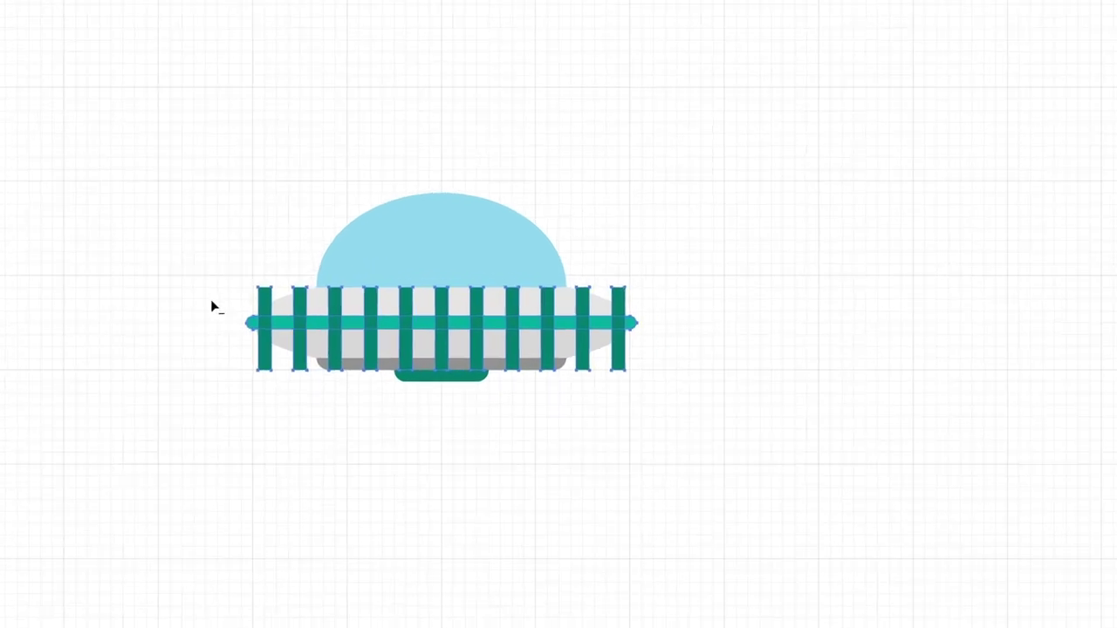
pyautogui.moveTo(210, 300)
pyautogui.mouseDown()
pyautogui.moveTo(442, 311)
pyautogui.moveTo(677, 299)
pyautogui.mouseUp()
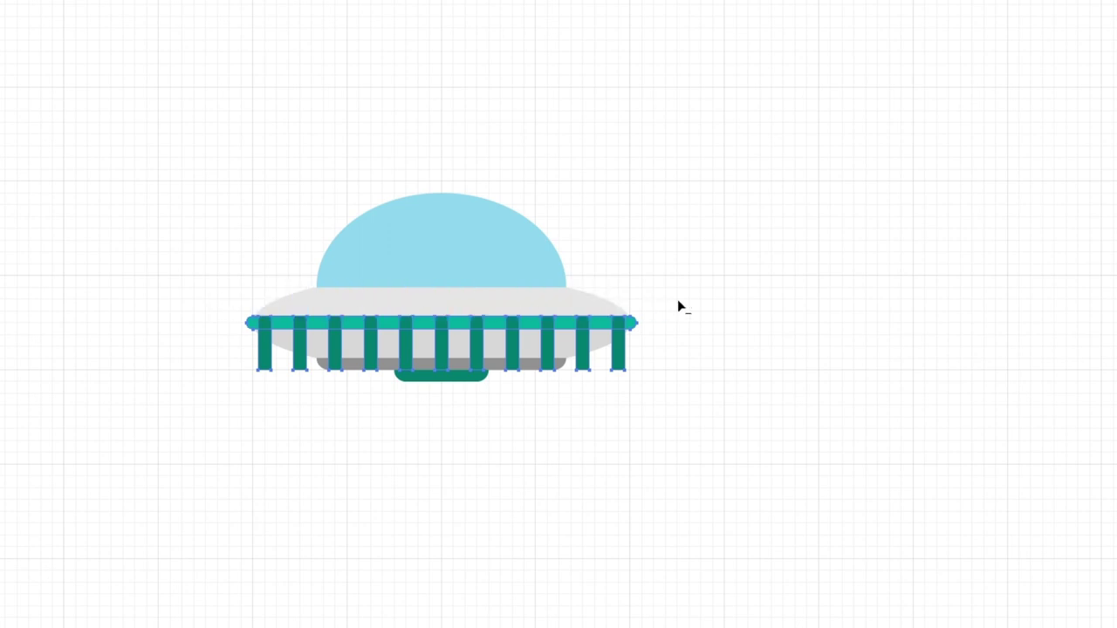
pyautogui.moveTo(660, 353); pyautogui.dragTo(214, 347)
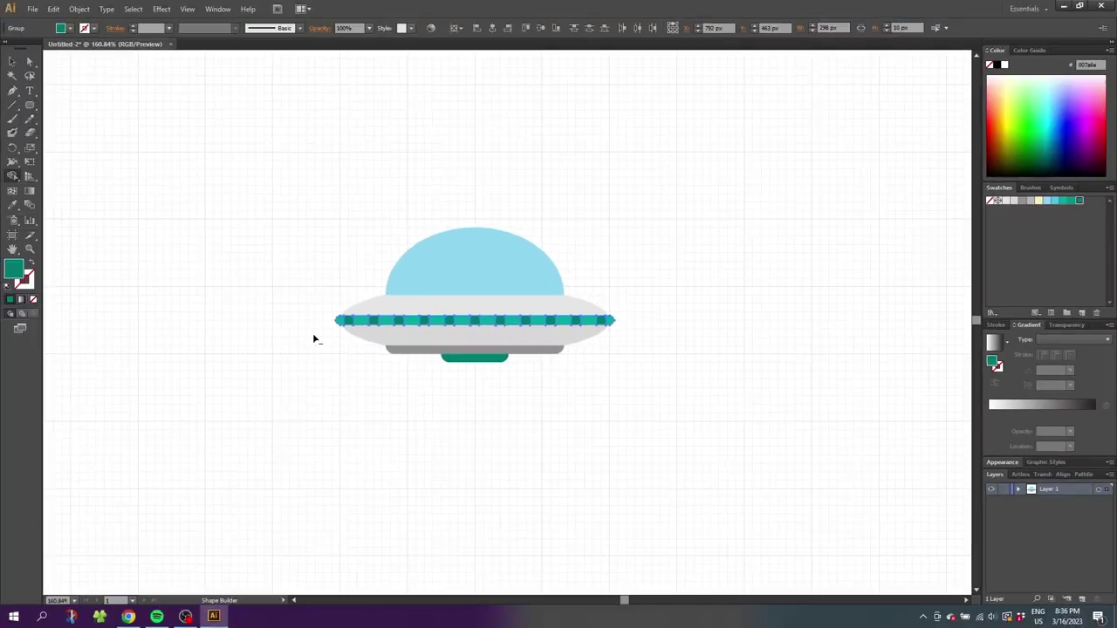
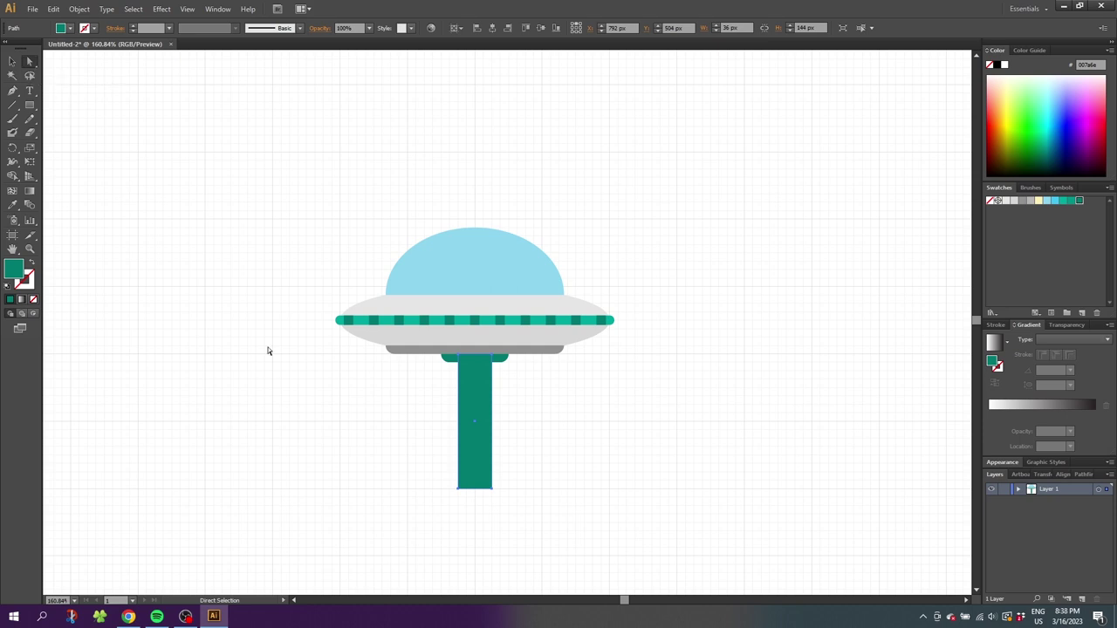
# - Move the lower-left anchor point of the dark green rectangle below the saucer 18 px outward
pyautogui.moveTo(465, 502); pyautogui.dragTo(466, 503)
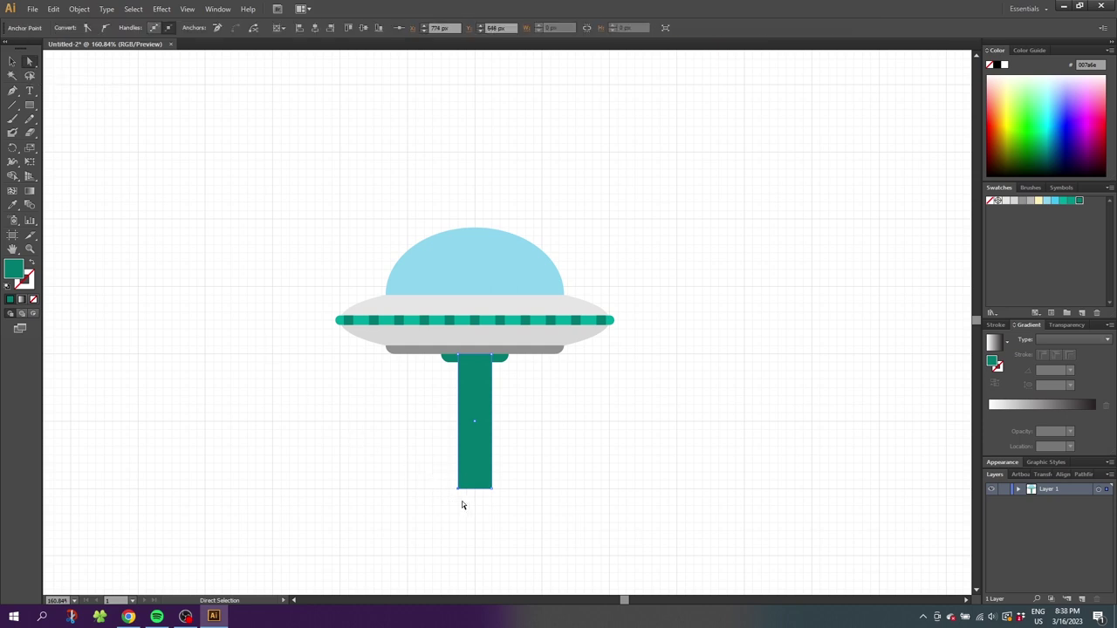
pyautogui.press('Left')
pyautogui.press('Left')
pyautogui.press('Left')
pyautogui.press('Left')
pyautogui.press('Left')
pyautogui.press('Left')
pyautogui.press('Left')
pyautogui.press('Left')
pyautogui.press('Left')
pyautogui.press('Left')
pyautogui.press('Left')
pyautogui.press('Left')
pyautogui.press('Left')
pyautogui.press('Left')
pyautogui.press('Left')
pyautogui.press('Left')
pyautogui.press('Left')
pyautogui.press('Left')
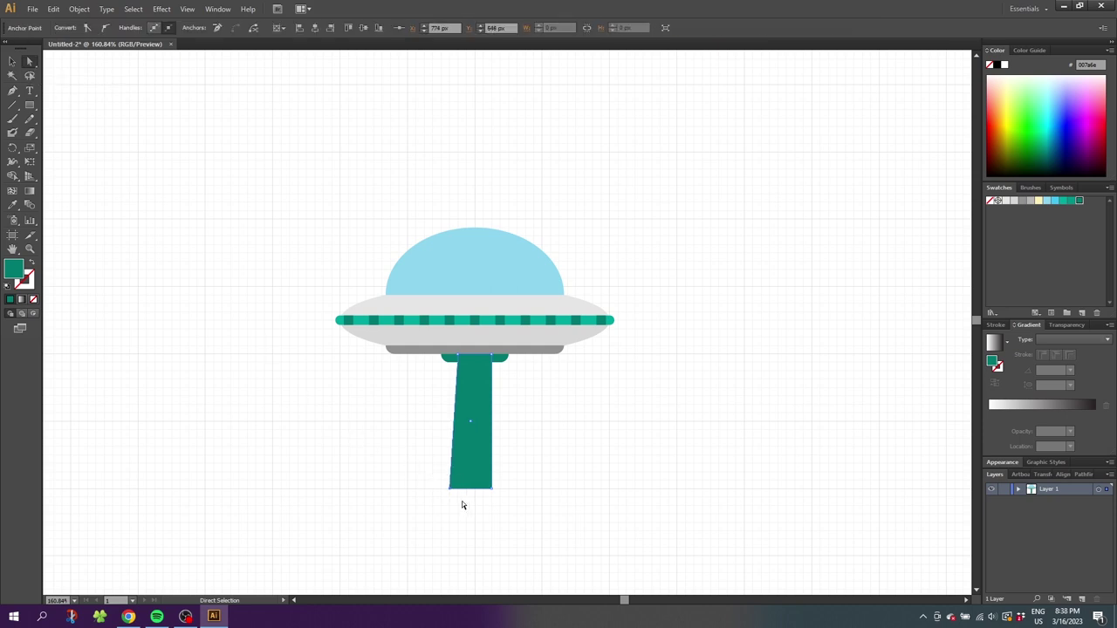
# - Move the rectangle's lower-right anchor point 18 px outward to mirror the slanted left side
pyautogui.moveTo(518, 479); pyautogui.dragTo(518, 478)
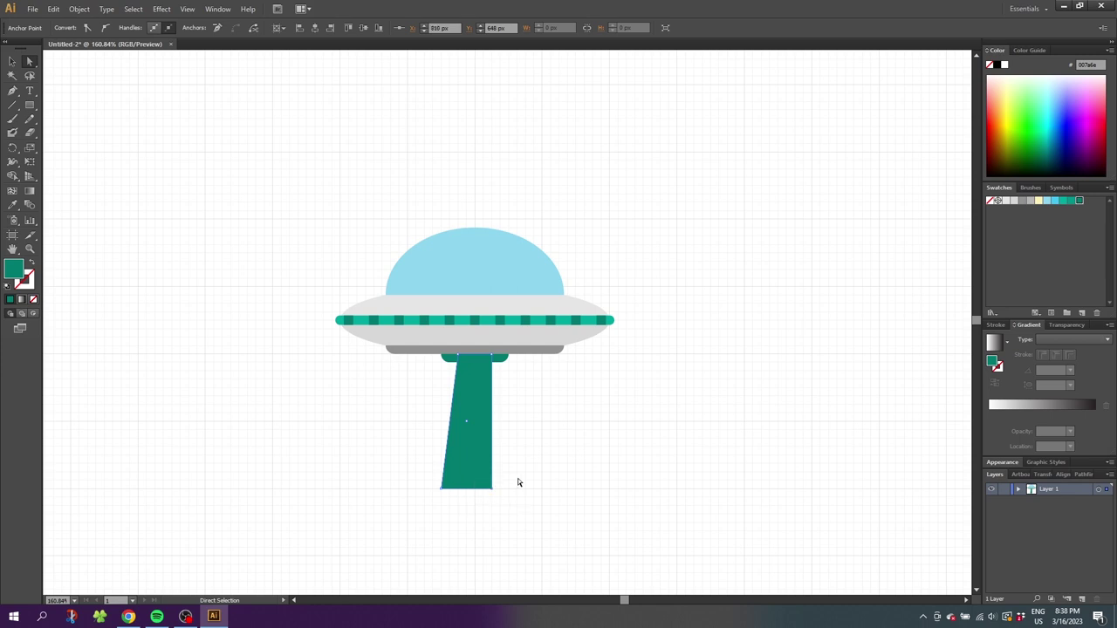
pyautogui.press('Right')
pyautogui.press('Right')
pyautogui.press('Right')
pyautogui.press('Right')
pyautogui.press('Right')
pyautogui.press('Right')
pyautogui.press('Right')
pyautogui.press('Right')
pyautogui.press('Right')
pyautogui.press('Right')
pyautogui.press('Right')
pyautogui.press('Right')
# - Draw a flat ellipse about 72 px wide centered on the beam's bottom edge and merge both shapes with Shape Builder
pyautogui.moveTo(29, 105); pyautogui.dragTo(68, 132)
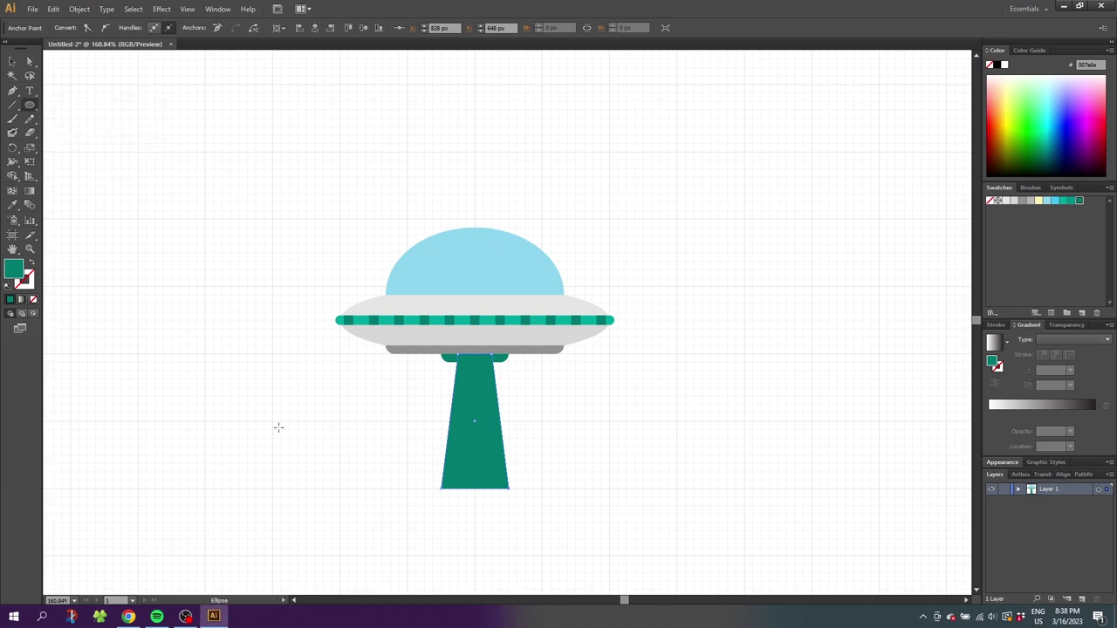
pyautogui.moveTo(442, 482); pyautogui.dragTo(509, 495)
pyautogui.click(12, 61)
pyautogui.moveTo(375, 417); pyautogui.dragTo(539, 516)
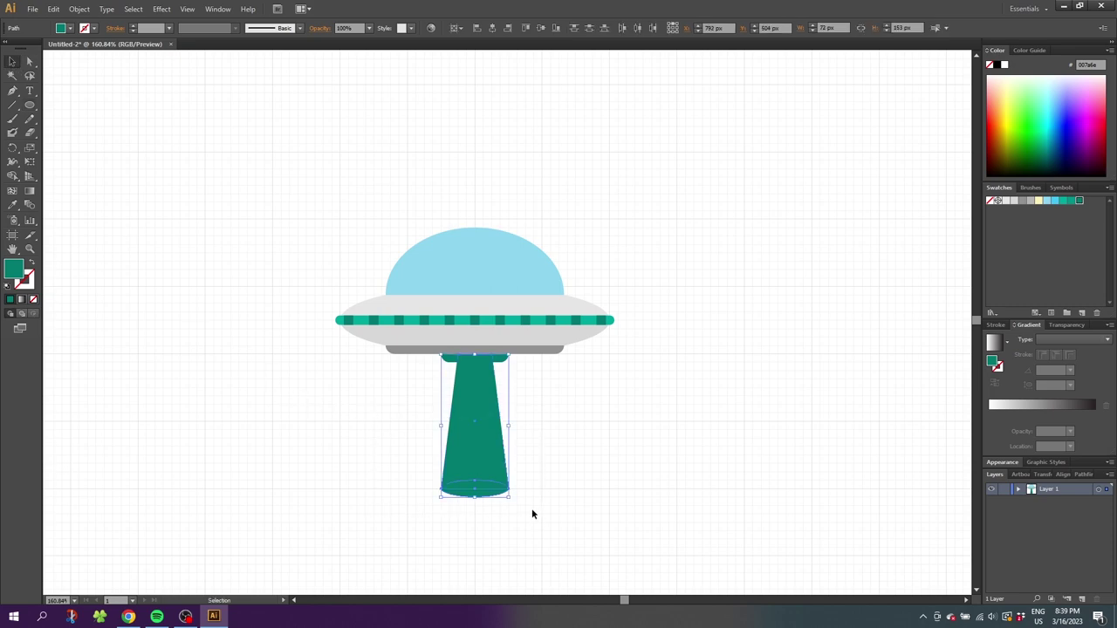
pyautogui.click(12, 175)
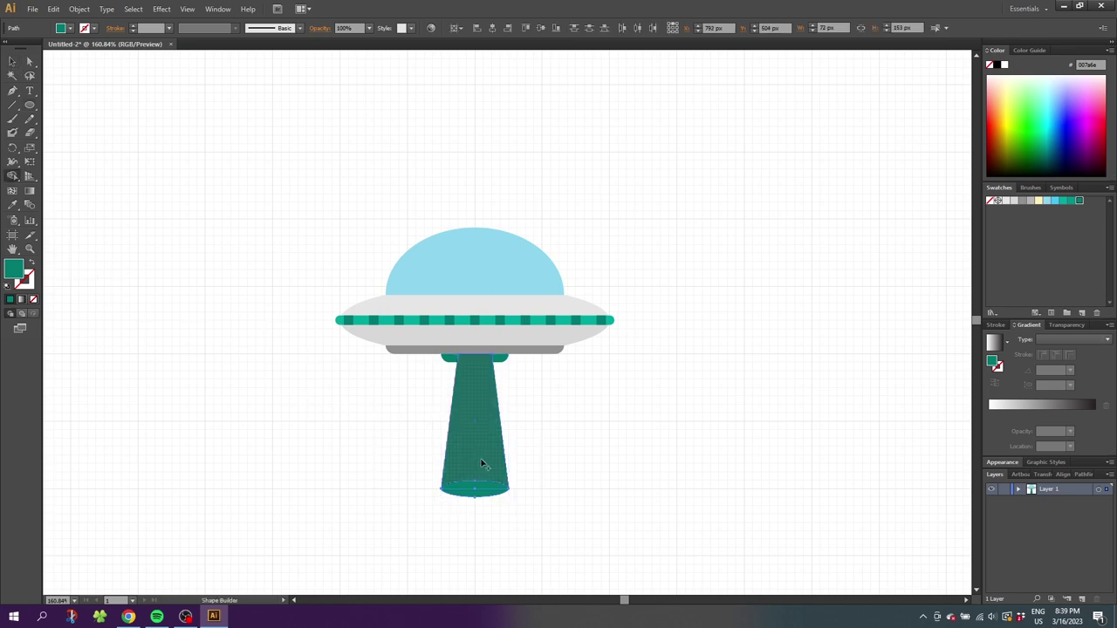
pyautogui.moveTo(489, 478); pyautogui.dragTo(485, 495)
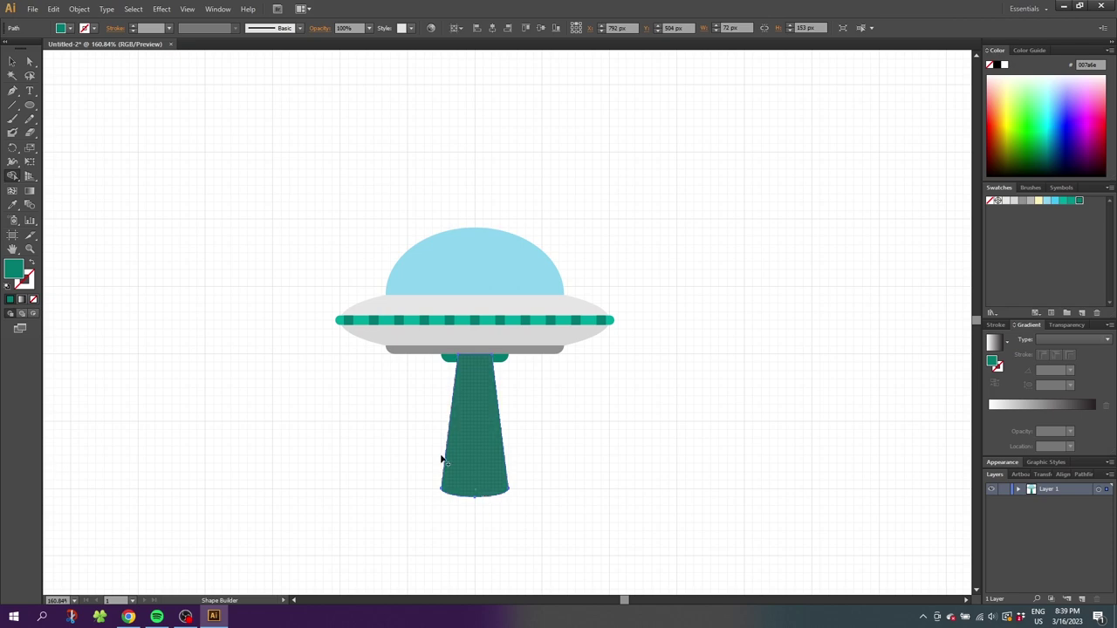
# - Paste a copy of the beam in back and enlarge it from its center to about 89 by 189 px
pyautogui.click(14, 66)
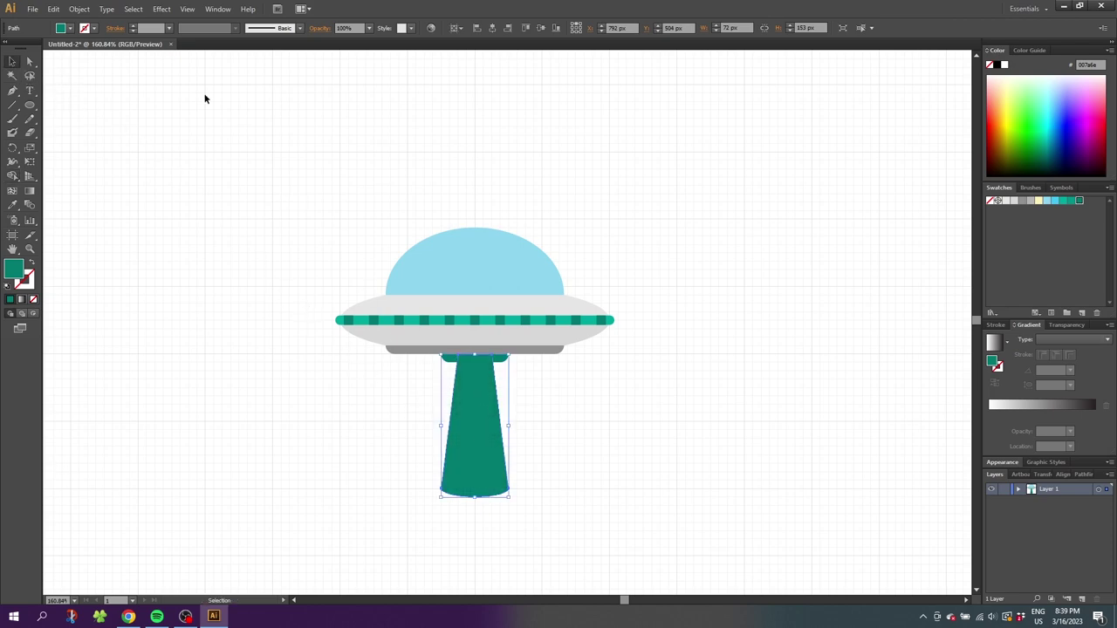
pyautogui.click(53, 8)
pyautogui.click(71, 65)
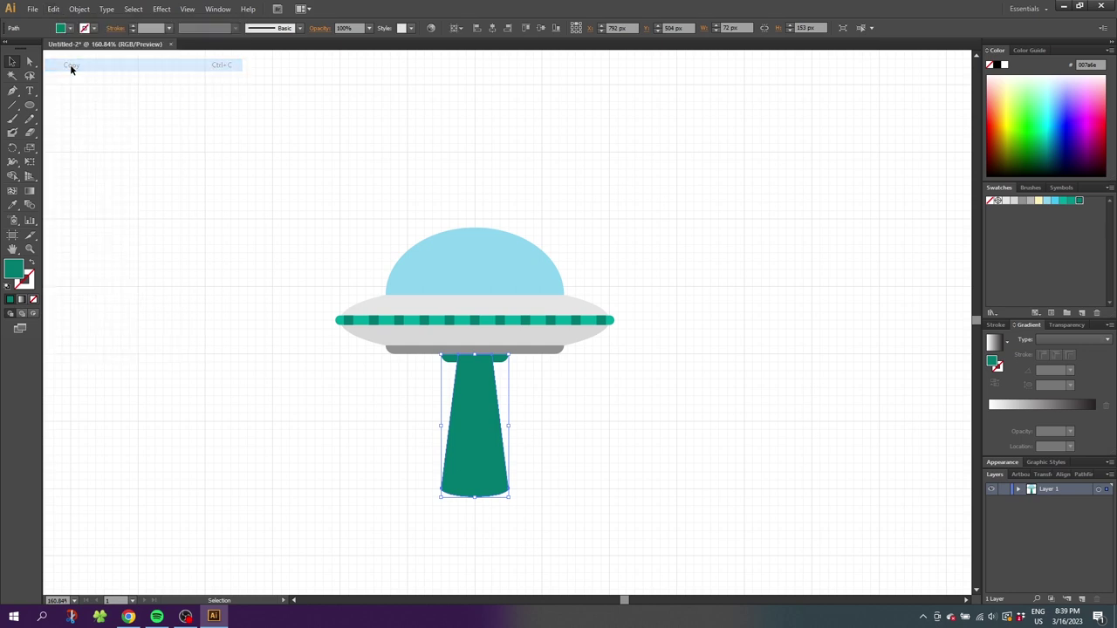
pyautogui.click(53, 8)
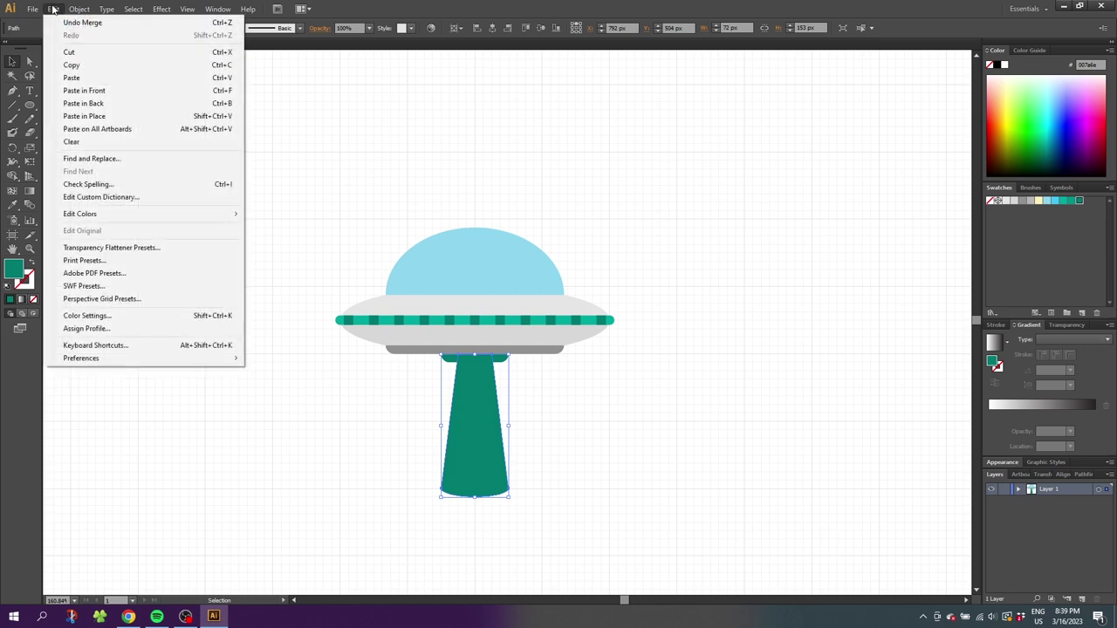
pyautogui.click(86, 105)
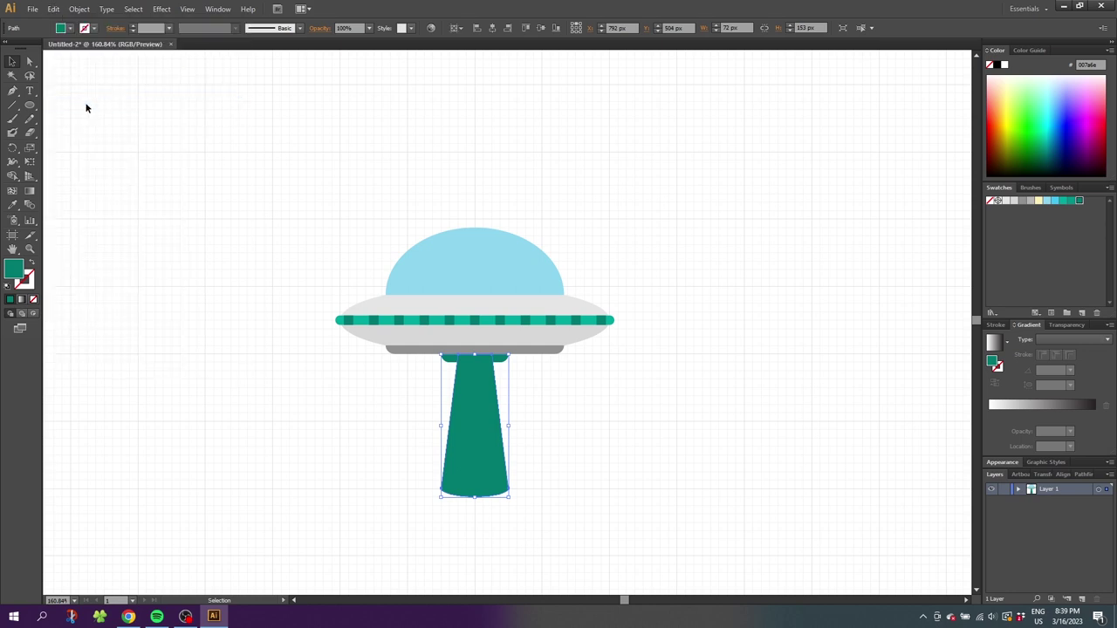
pyautogui.moveTo(509, 499); pyautogui.dragTo(509, 498)
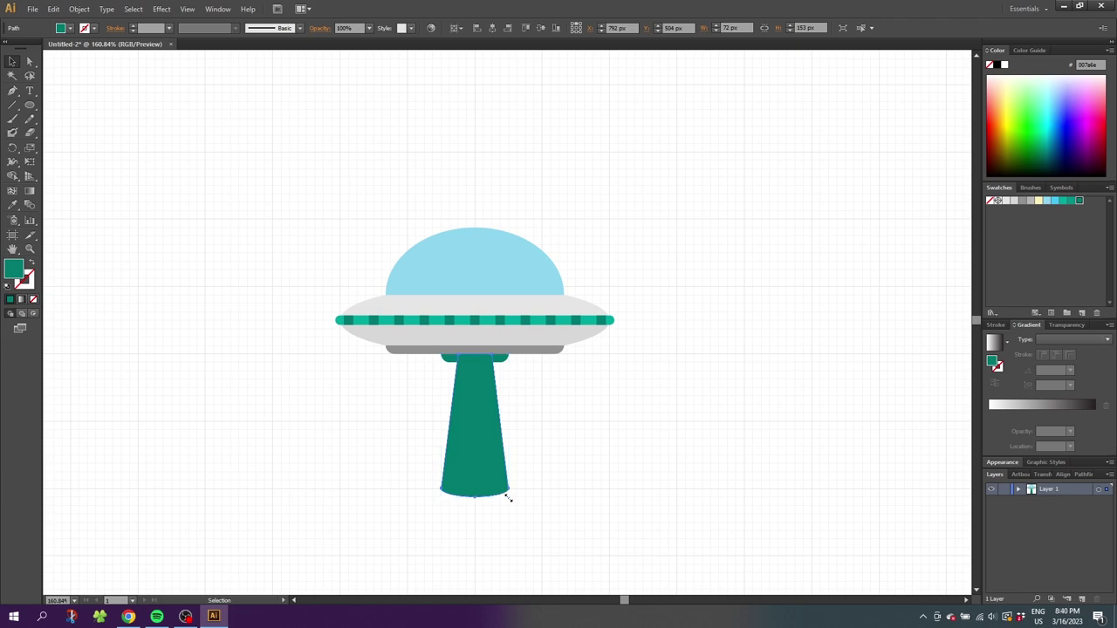
pyautogui.moveTo(509, 499); pyautogui.dragTo(522, 514)
# - Send both beam shapes to the back of the artwork and fill them with the pale yellow swatch
pyautogui.moveTo(553, 458); pyautogui.dragTo(447, 506)
pyautogui.rightClick(459, 487)
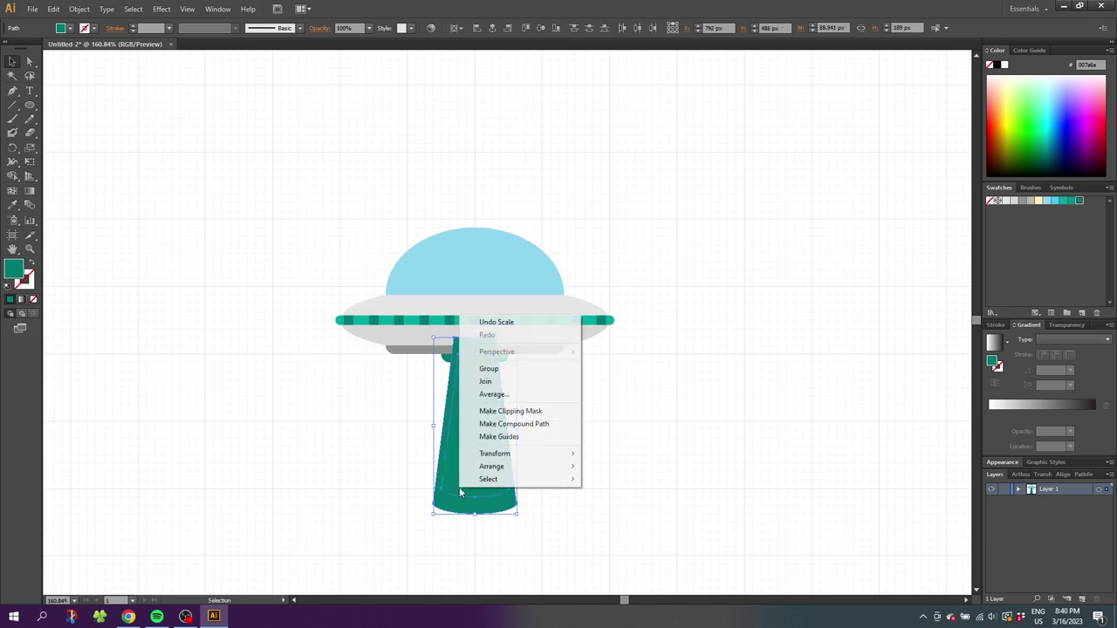
pyautogui.moveTo(516, 467)
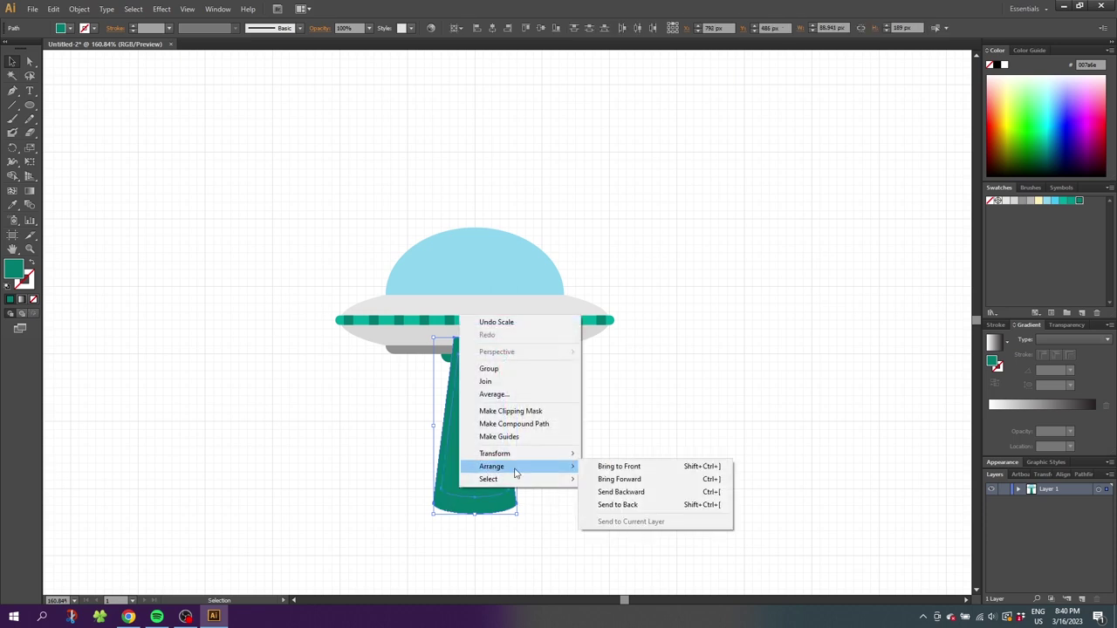
pyautogui.click(626, 505)
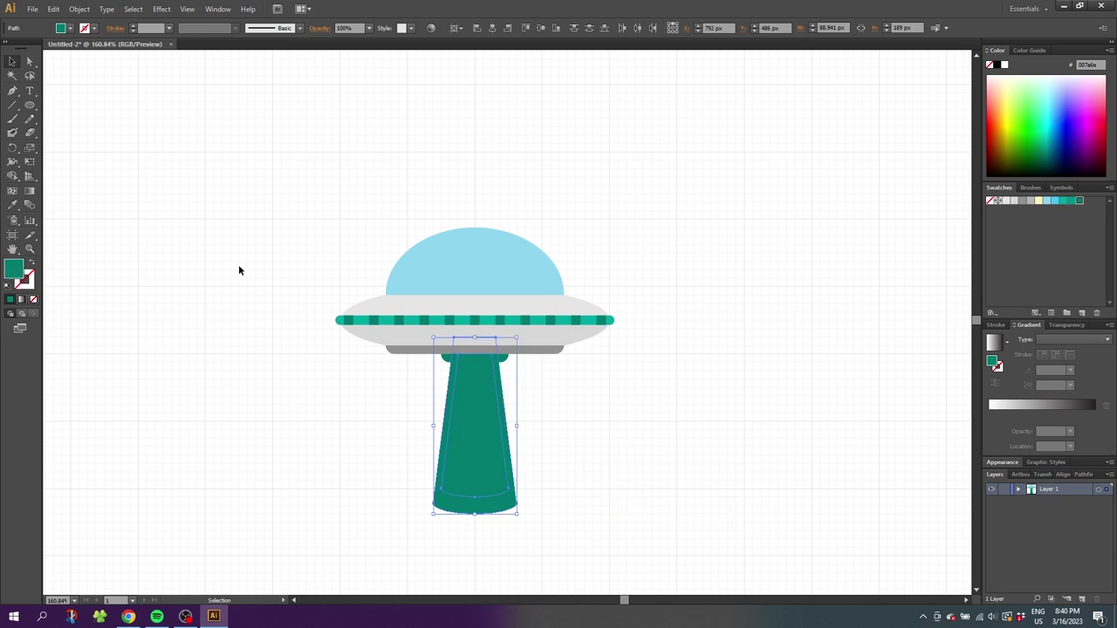
pyautogui.click(1038, 203)
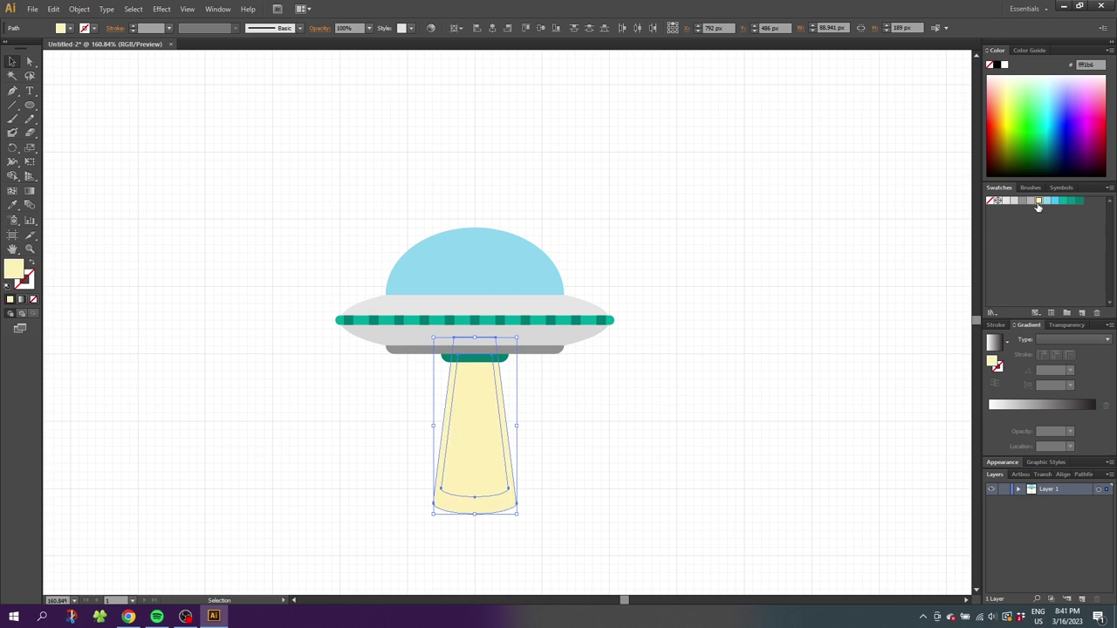
# - Set the larger outer beam's opacity to 20%
pyautogui.click(536, 487)
pyautogui.click(495, 506)
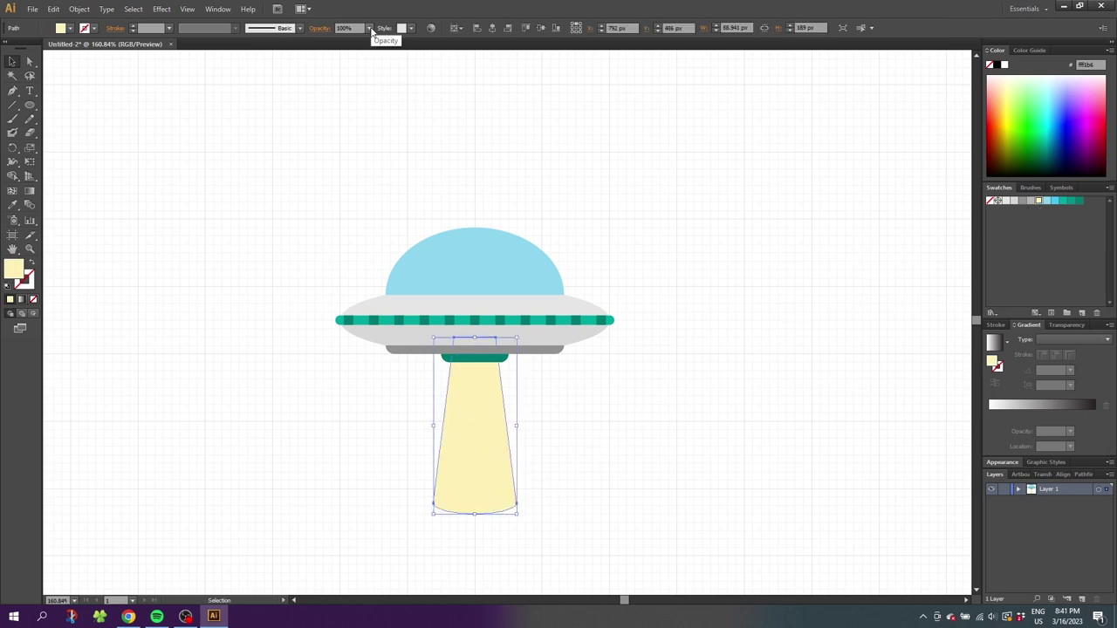
pyautogui.click(370, 28)
pyautogui.click(381, 68)
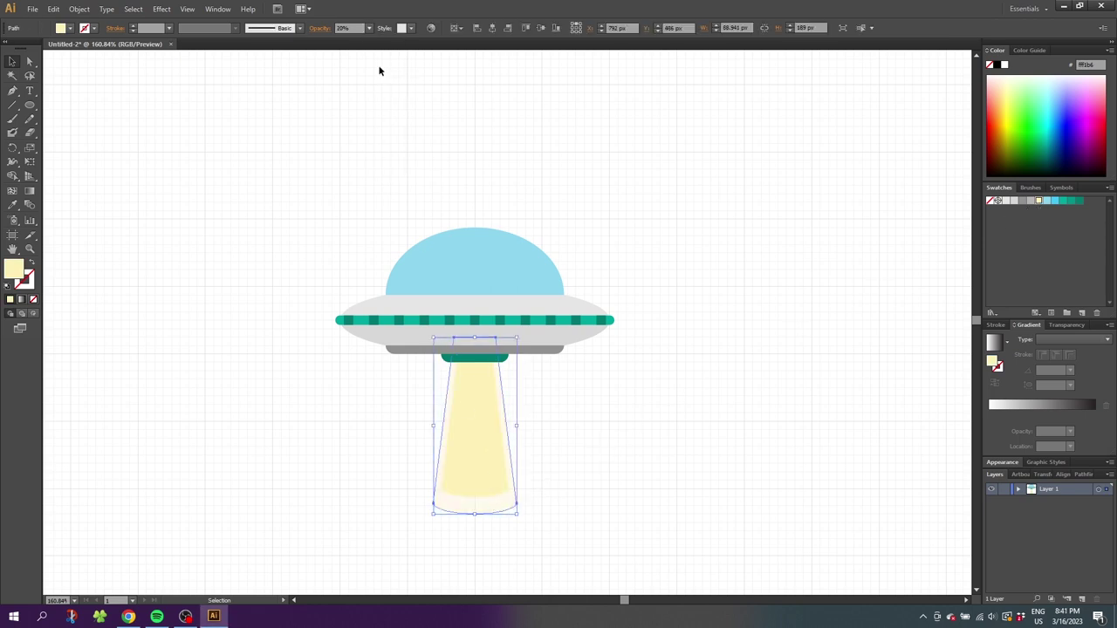
# - Set the smaller inner beam's opacity to 80%
pyautogui.click(478, 401)
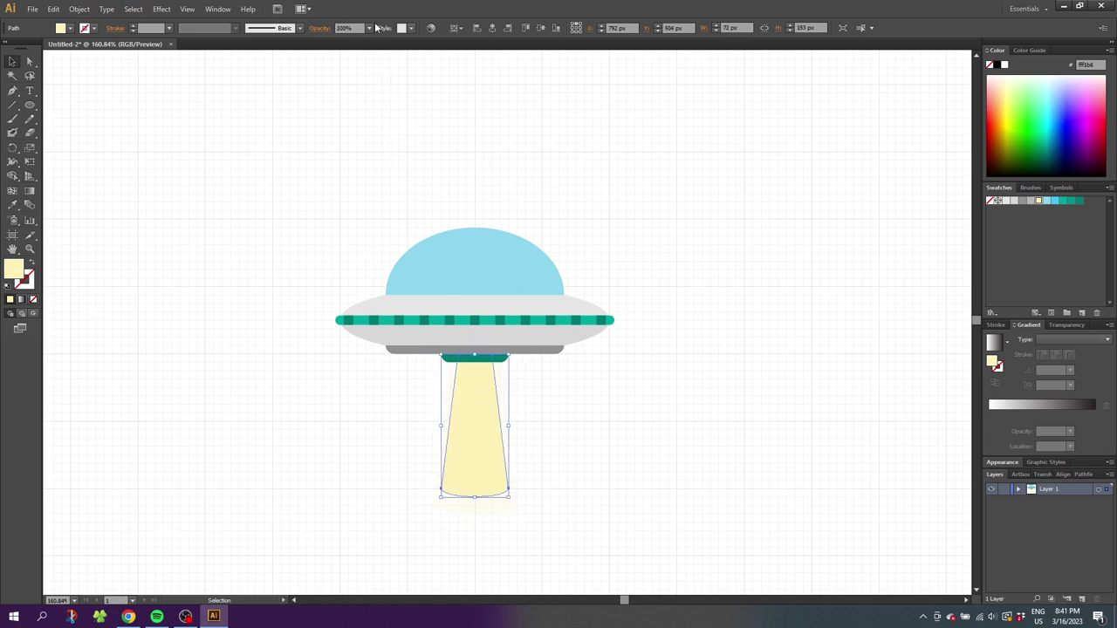
pyautogui.click(370, 28)
pyautogui.click(381, 143)
pyautogui.click(378, 148)
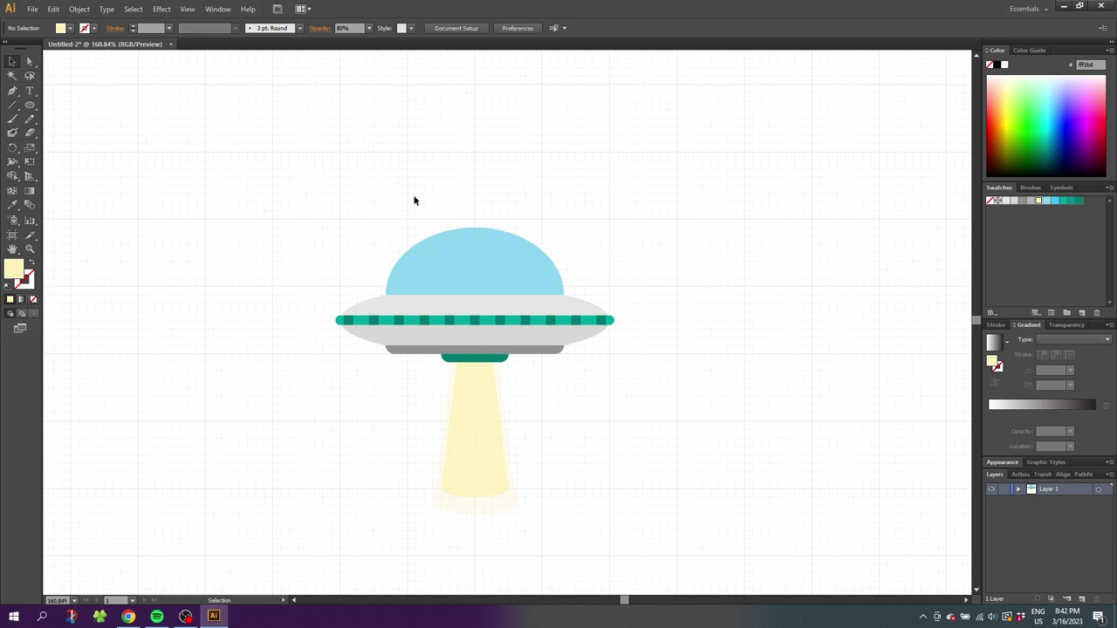
# - Copy the light blue dome and paste two copies in front of it
pyautogui.click(427, 253)
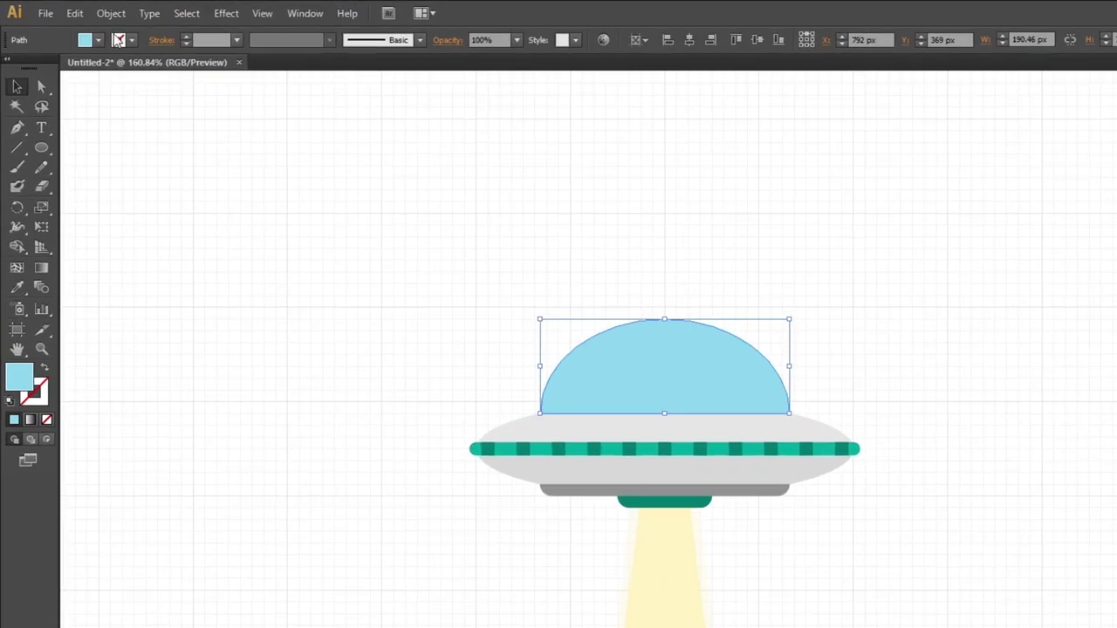
pyautogui.click(55, 10)
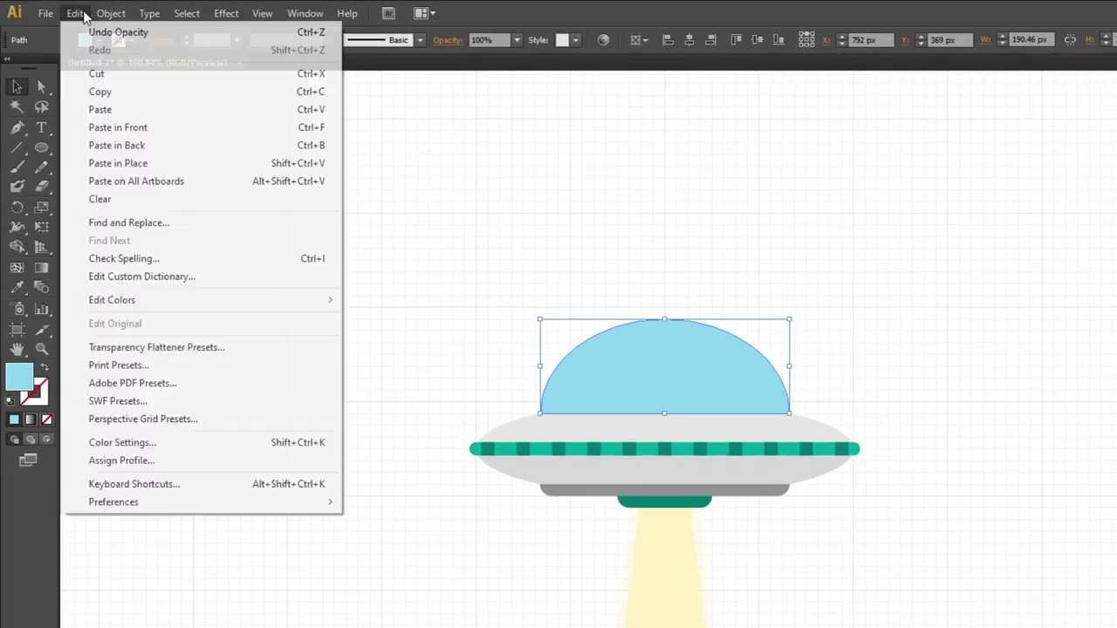
pyautogui.click(100, 91)
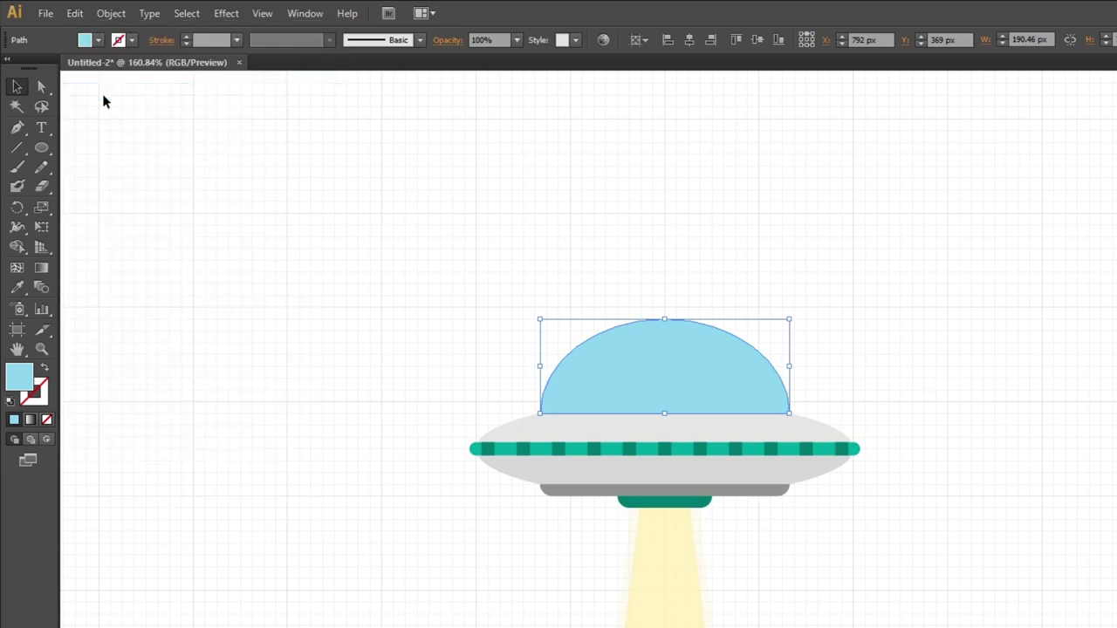
pyautogui.click(75, 14)
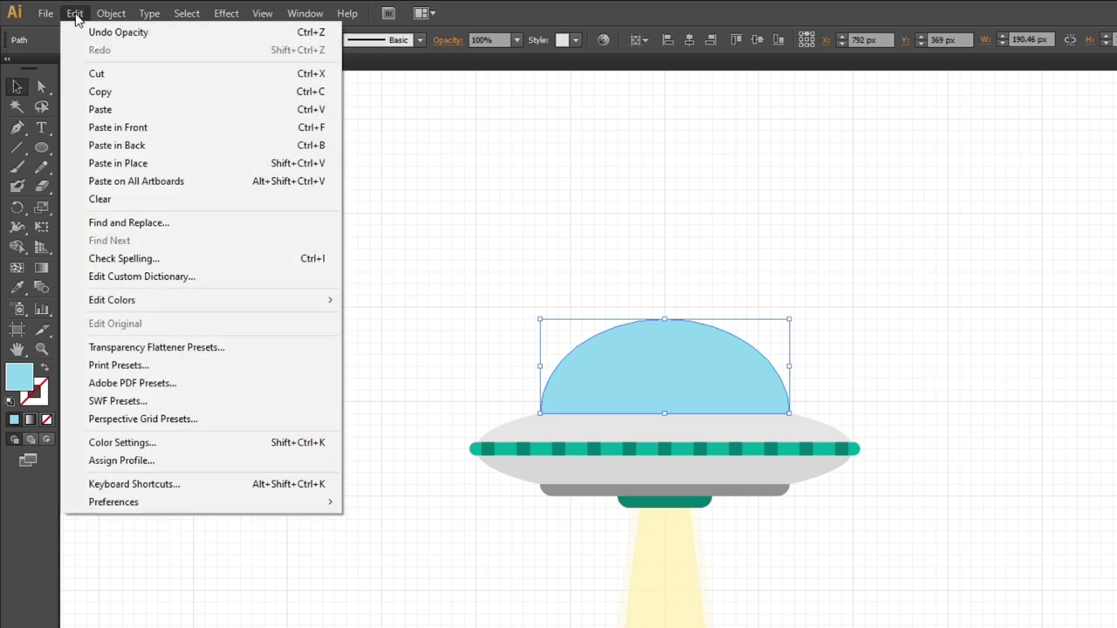
pyautogui.click(108, 132)
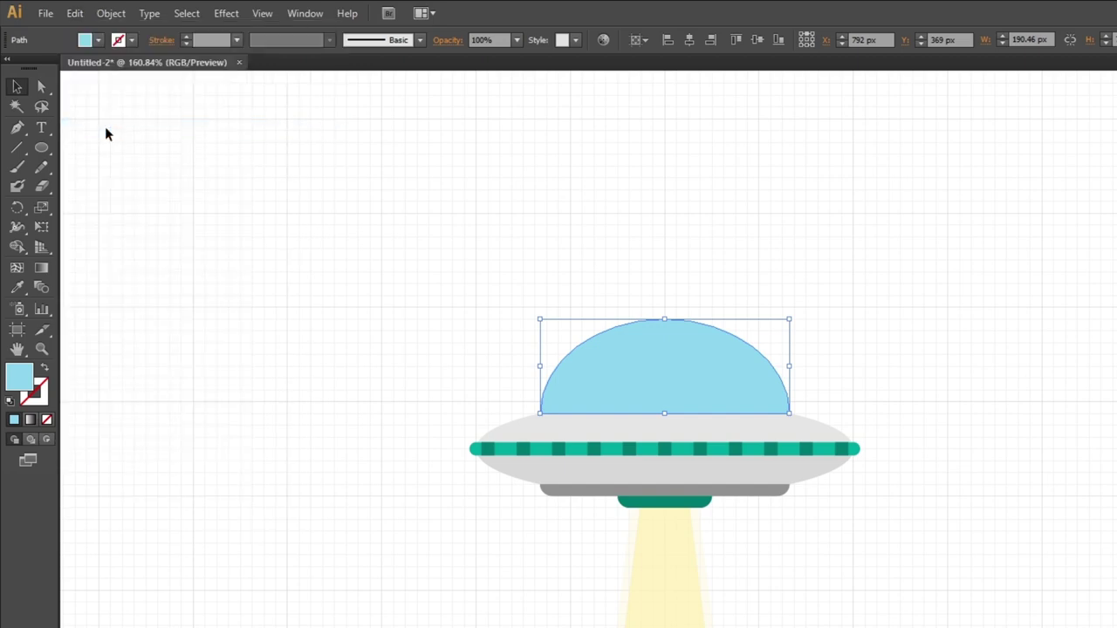
pyautogui.click(75, 14)
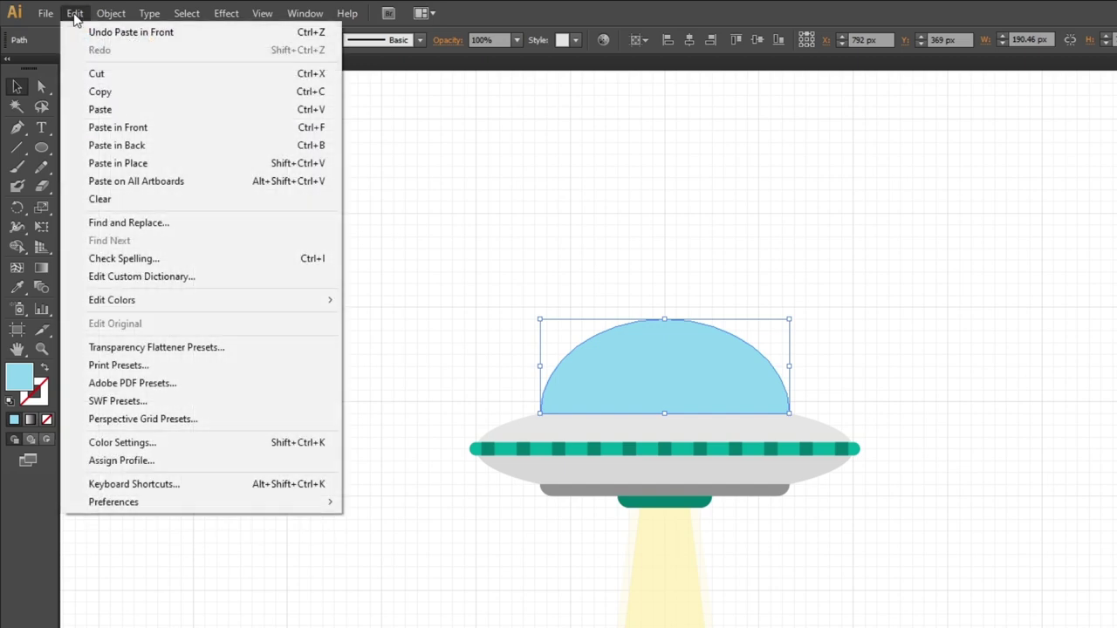
pyautogui.click(101, 129)
pyautogui.hotkey('ctrl', 'v')
pyautogui.moveTo(669, 187); pyautogui.dragTo(276, 146)
pyautogui.hotkey('ctrl', 'z')
pyautogui.hotkey('ctrl', 'z')
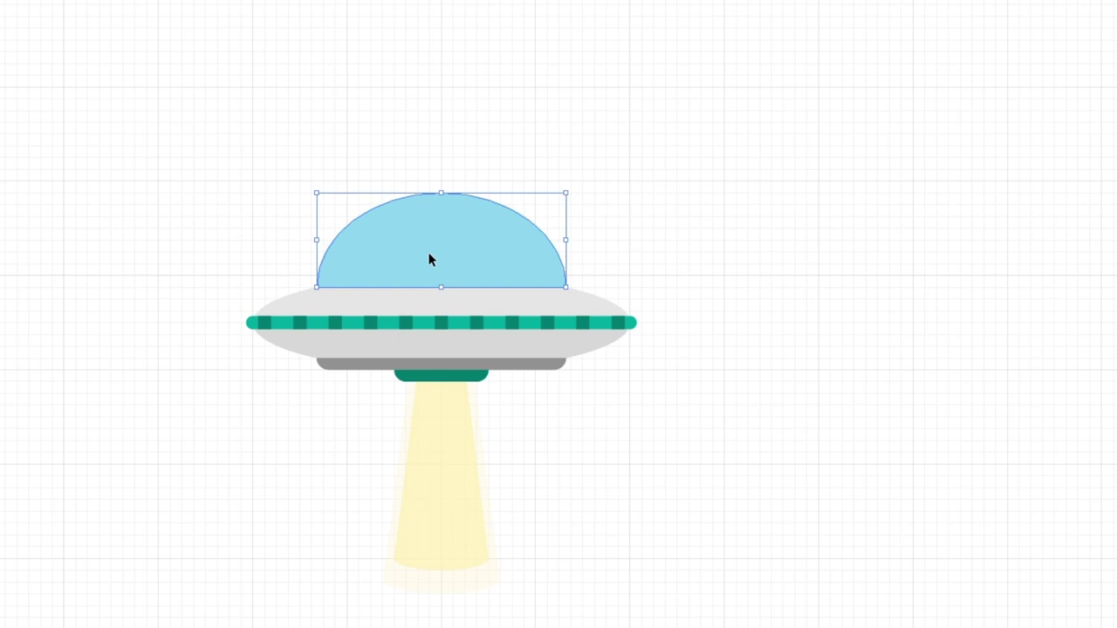
# - Offset the front dome copy about 13 px right, trim both copies to the left-edge crescent and fill it with the brighter blue swatch
pyautogui.hotkey('shift', 'Right')
pyautogui.hotkey('shift', 'Right')
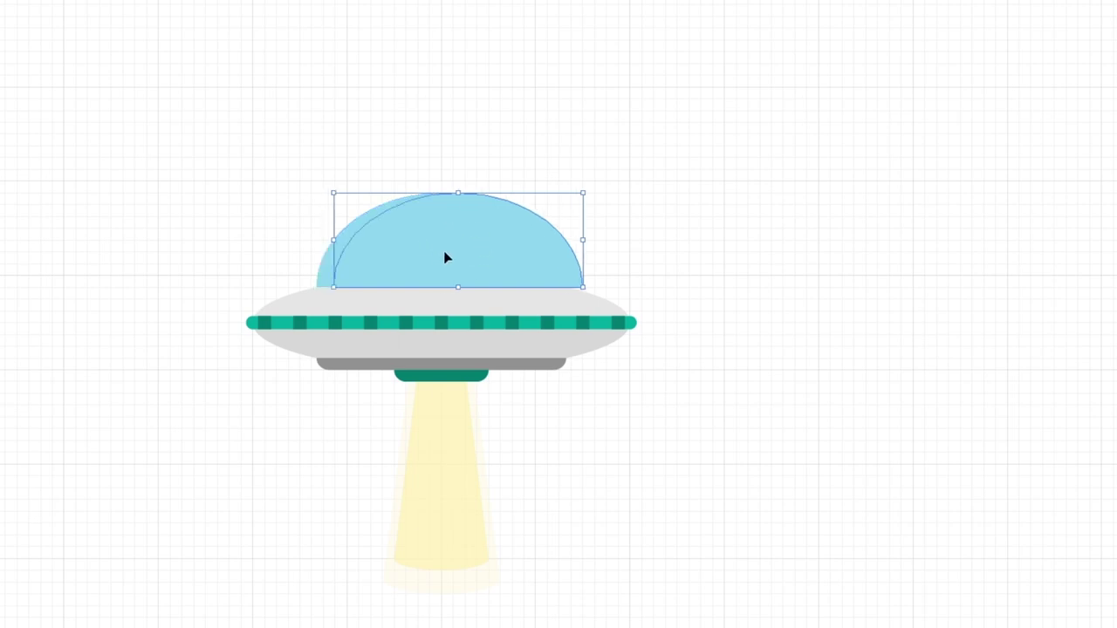
pyautogui.keyDown('shift'); pyautogui.click(349, 227); pyautogui.keyUp('shift')
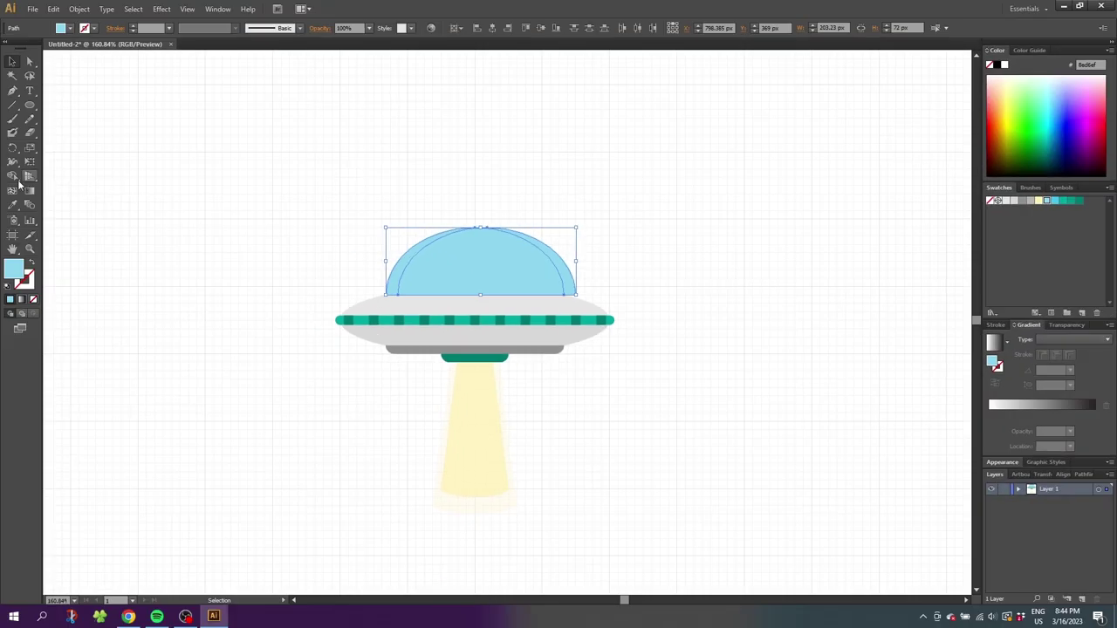
pyautogui.click(14, 178)
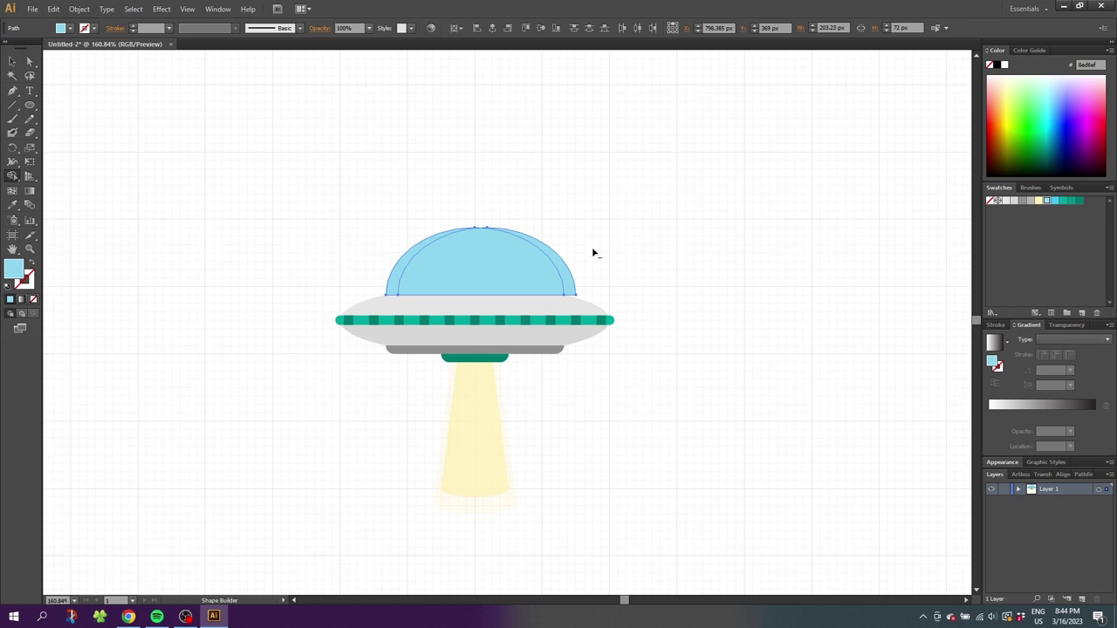
pyautogui.moveTo(593, 251); pyautogui.dragTo(511, 262)
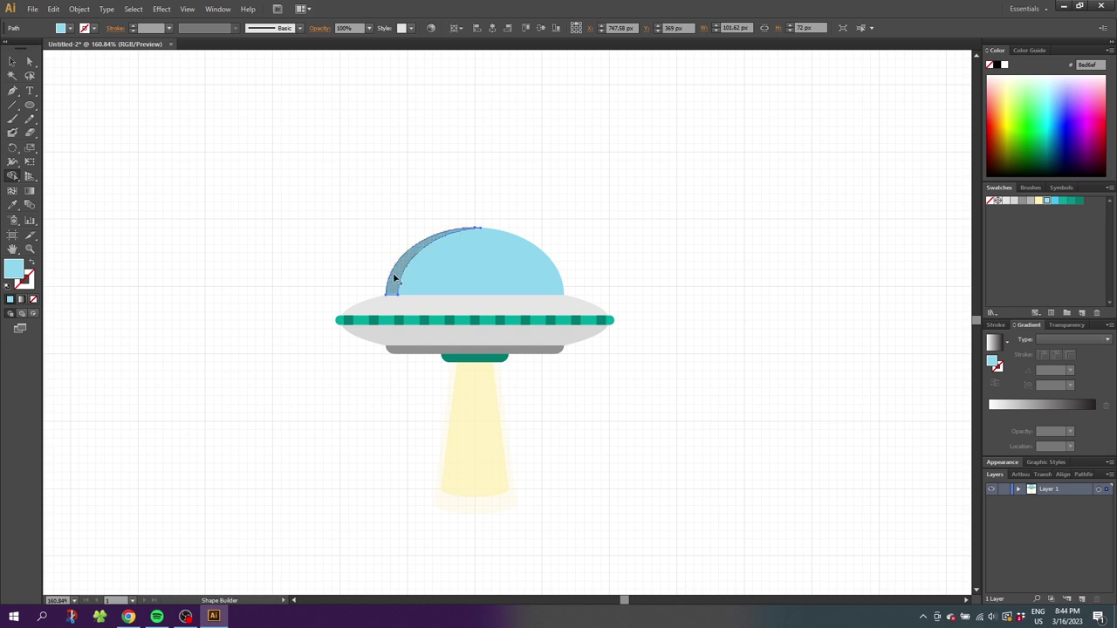
pyautogui.click(12, 61)
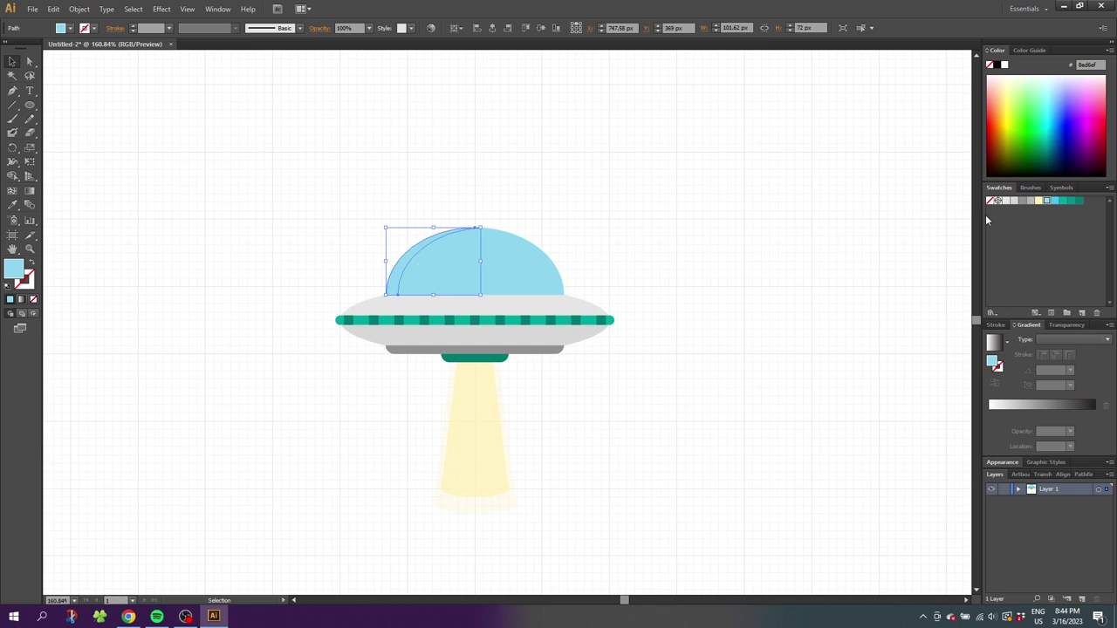
pyautogui.click(1056, 202)
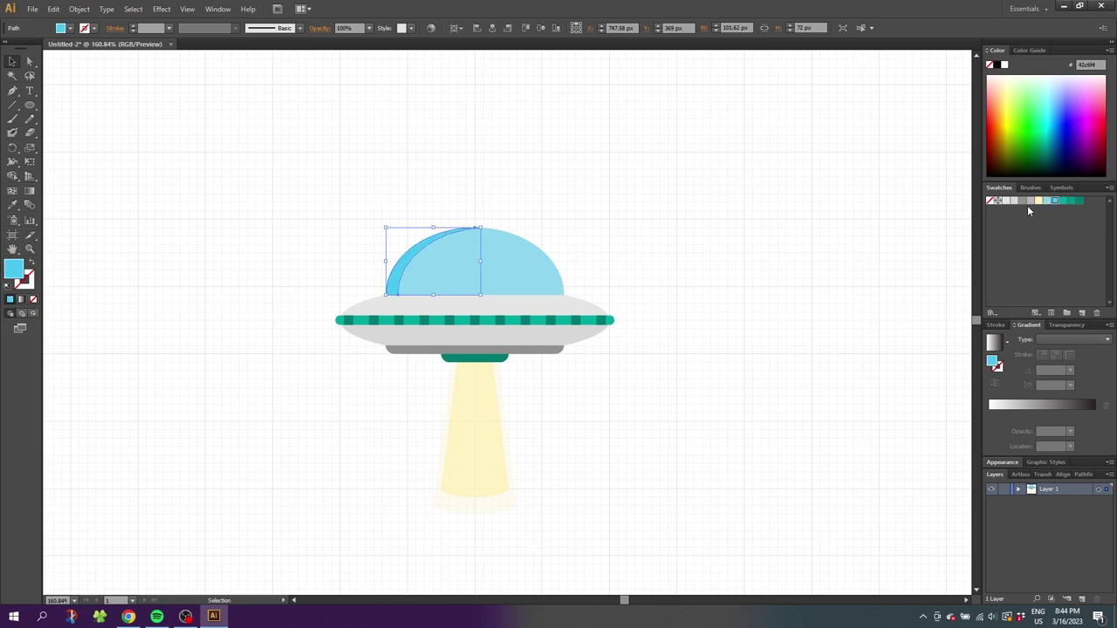
# - Copy the light grey upper hull and paste two copies in front of it
pyautogui.click(437, 307)
pyautogui.click(53, 9)
pyautogui.click(70, 64)
pyautogui.click(54, 9)
pyautogui.click(84, 90)
pyautogui.click(53, 9)
pyautogui.click(84, 90)
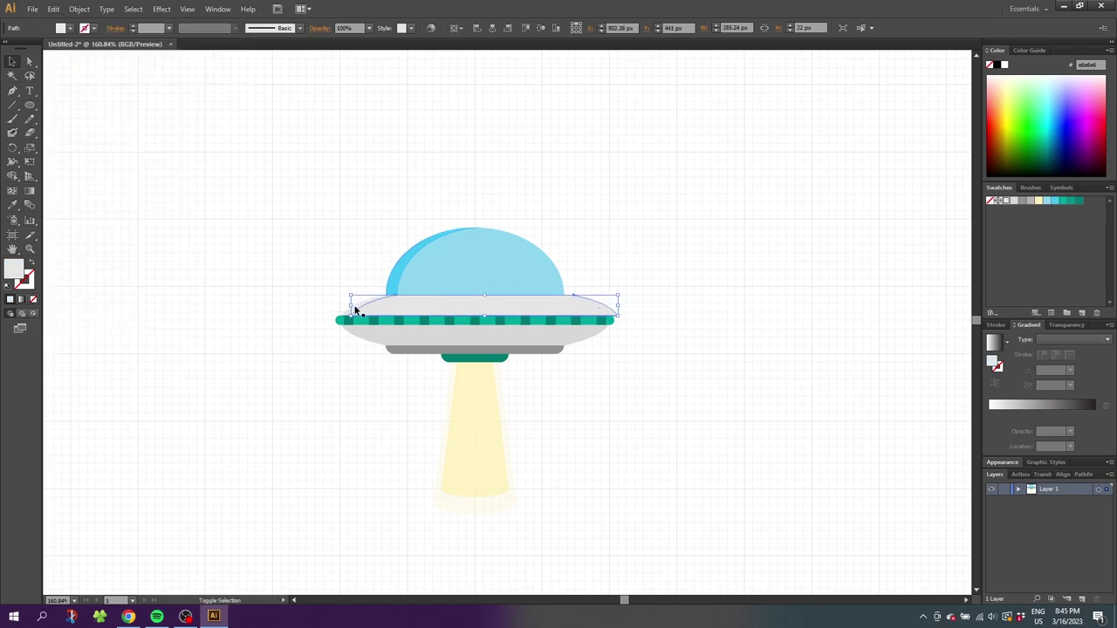
# - Trim the offset upper hull copies to a sliver along the left edge with Shape Builder and fill it with grey b5b5b5
pyautogui.moveTo(349, 307); pyautogui.dragTo(340, 307)
pyautogui.hotkey('shift', 'm')
pyautogui.moveTo(622, 297); pyautogui.dragTo(549, 301)
pyautogui.press('v')
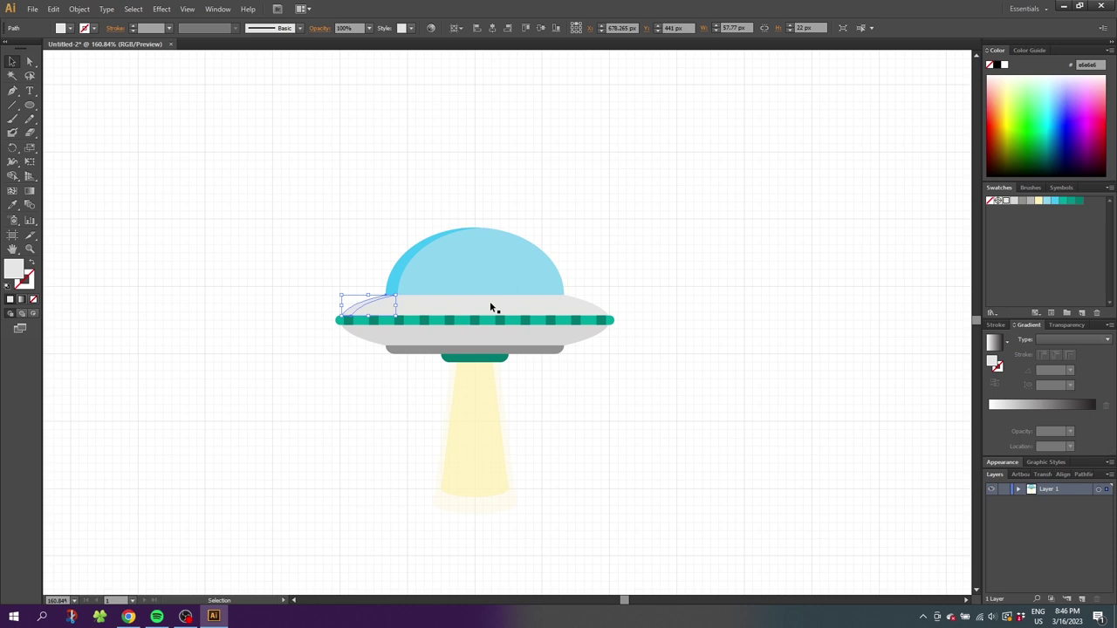
pyautogui.click(1031, 203)
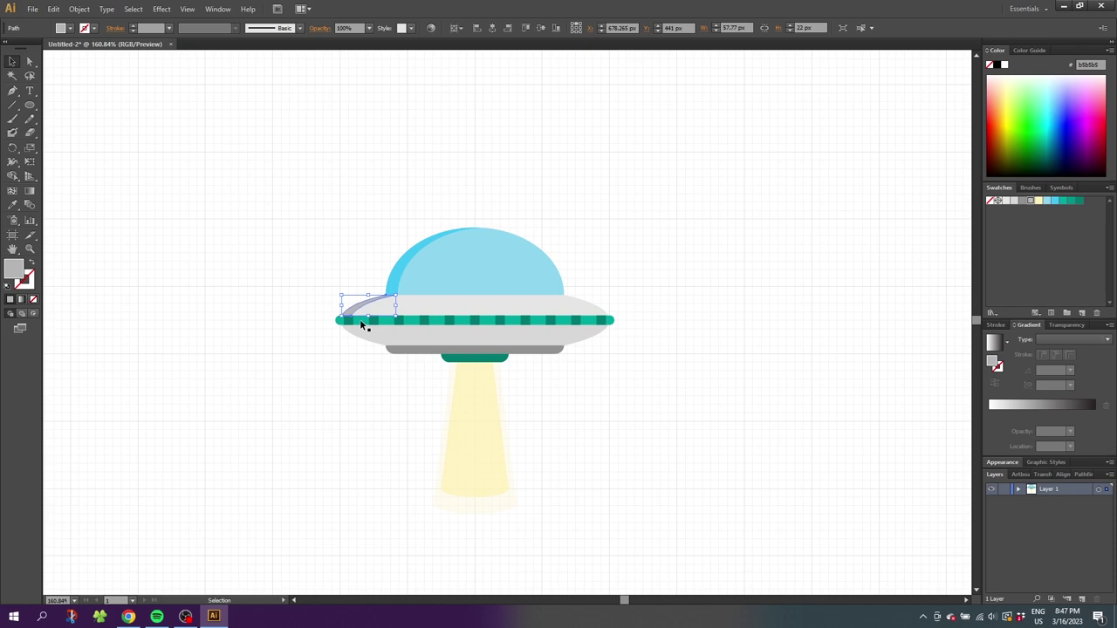
# - Copy the teal band and paste two copies in front of it
pyautogui.click(363, 324)
pyautogui.click(53, 9)
pyautogui.click(71, 66)
pyautogui.click(54, 9)
pyautogui.click(96, 97)
pyautogui.click(53, 9)
pyautogui.click(96, 98)
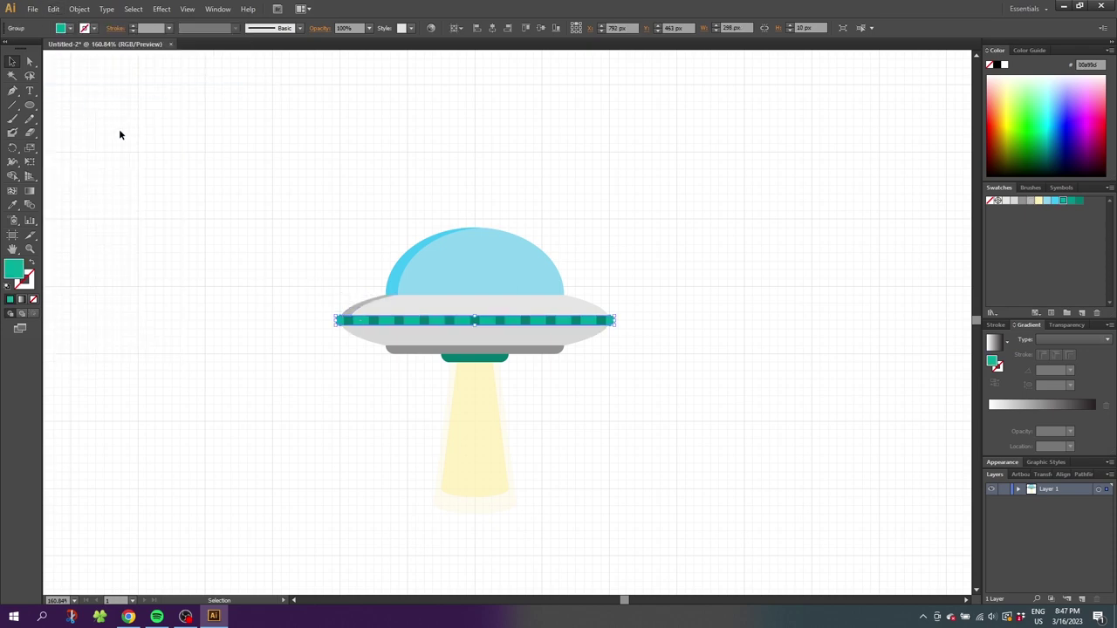
# - Trim the band copies, offset about 13 px, to the band's left end with Shape Builder and fill it with the darker green swatch
pyautogui.click(340, 323)
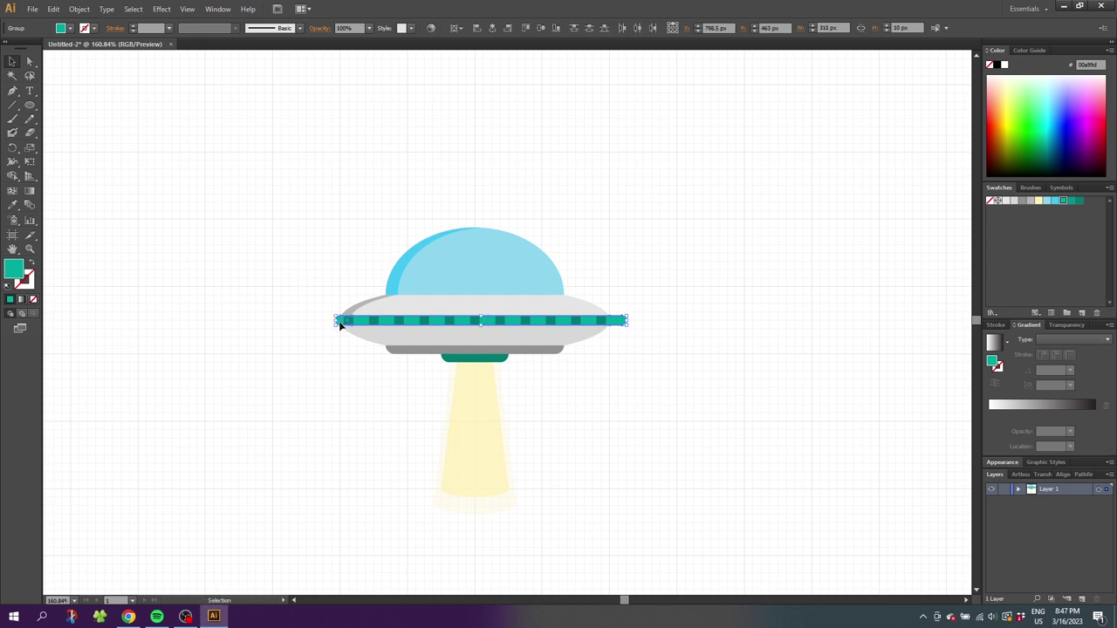
pyautogui.click(13, 175)
pyautogui.click(594, 325)
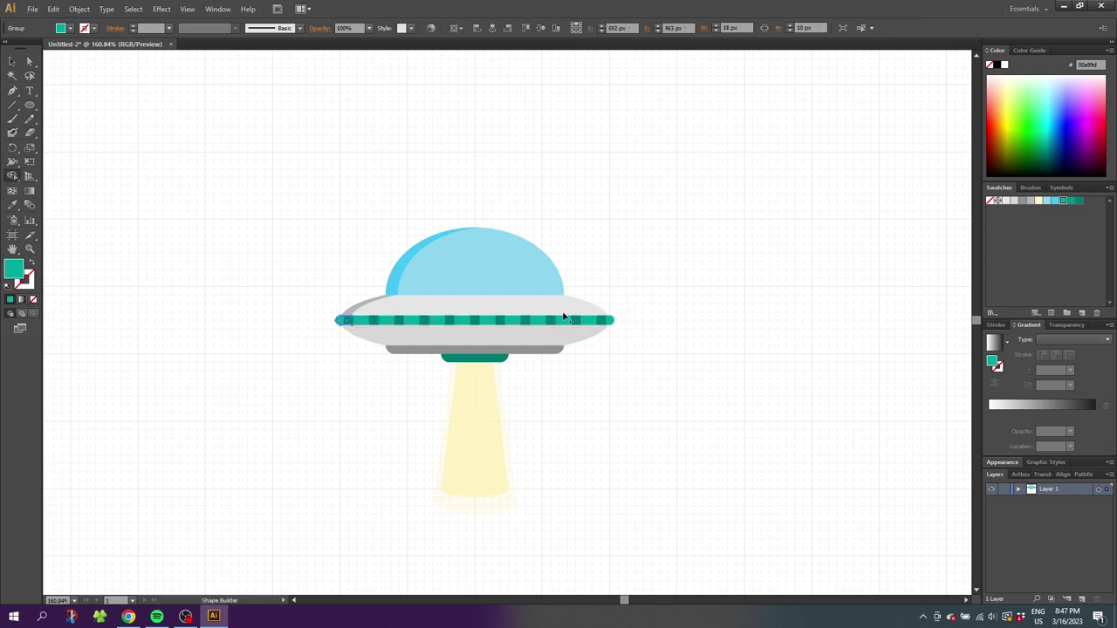
pyautogui.click(12, 61)
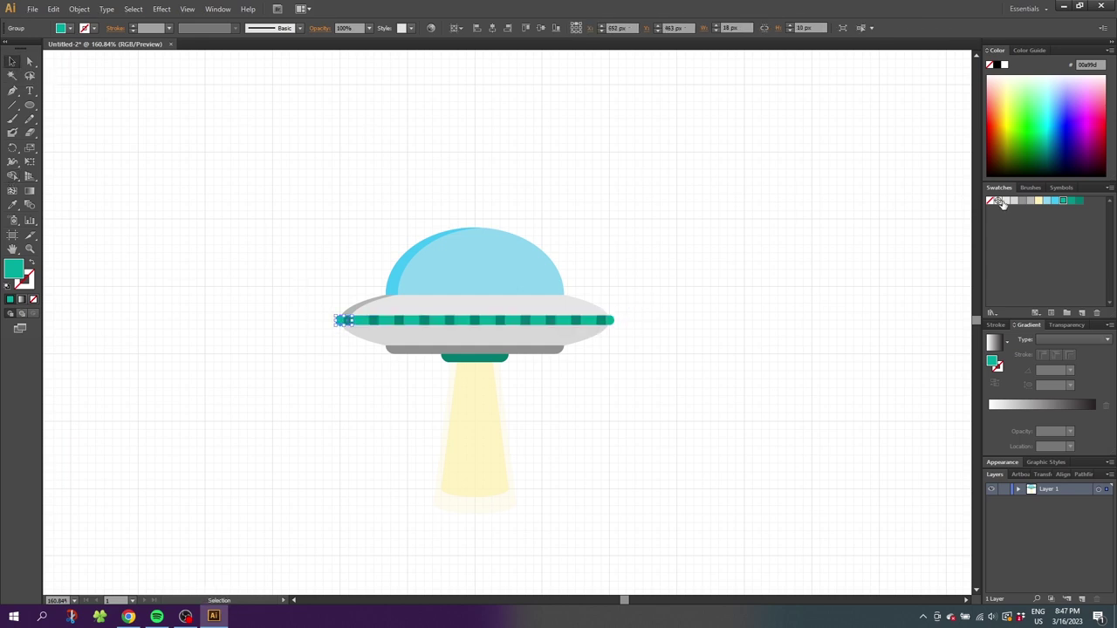
pyautogui.click(1071, 201)
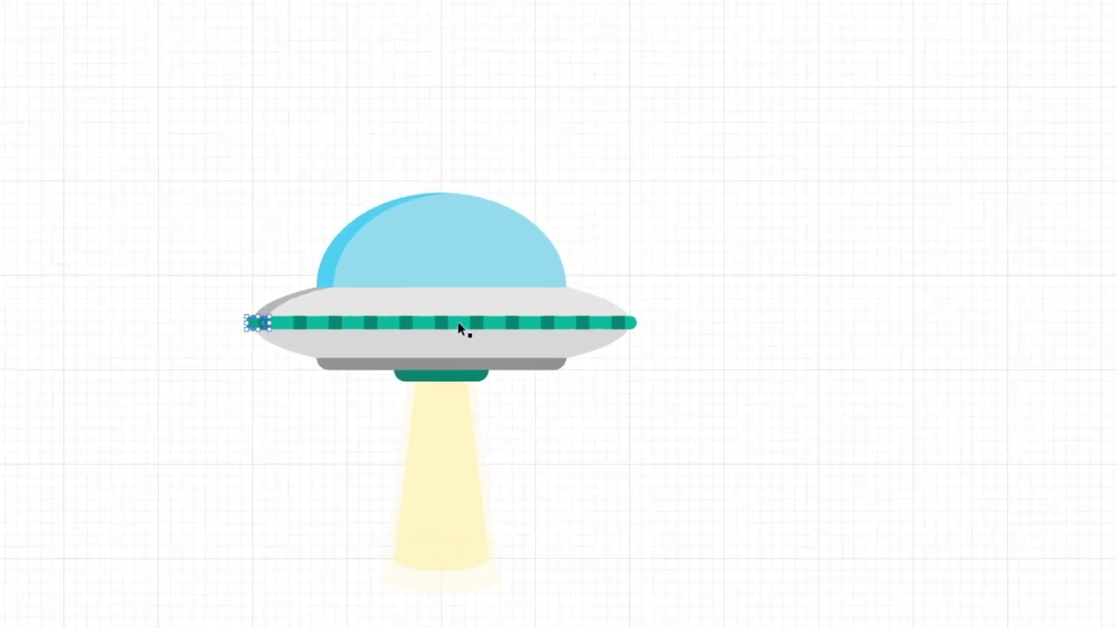
# - Offset a copy of the teal band about 4 px right and down, and trim it to the lower hull's outline with Shape Builder
pyautogui.click(458, 323)
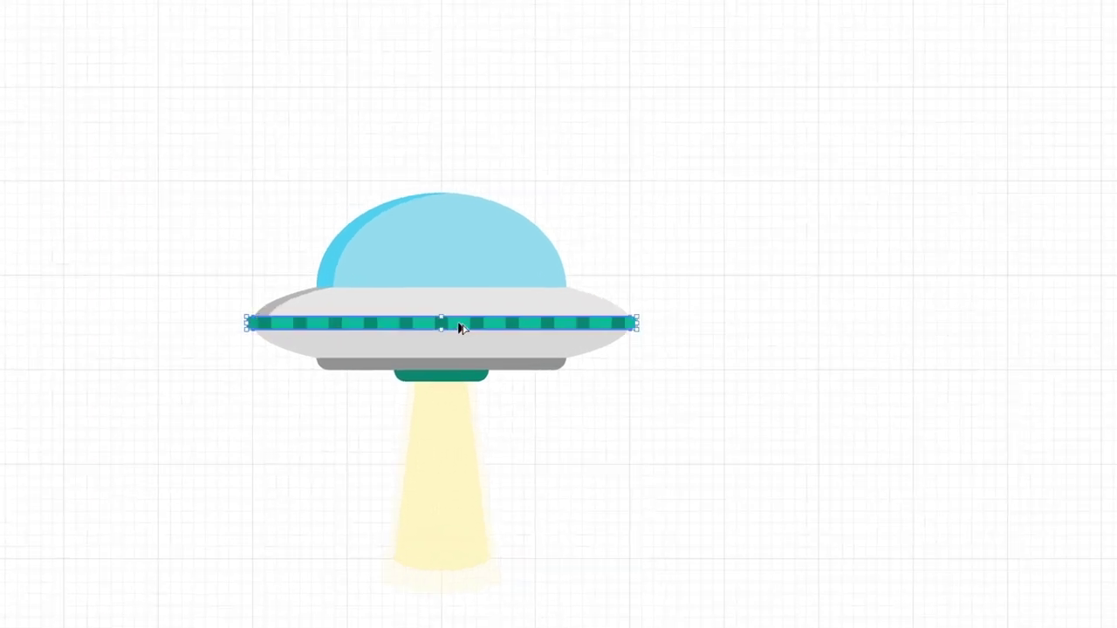
pyautogui.moveTo(458, 322); pyautogui.dragTo(459, 328)
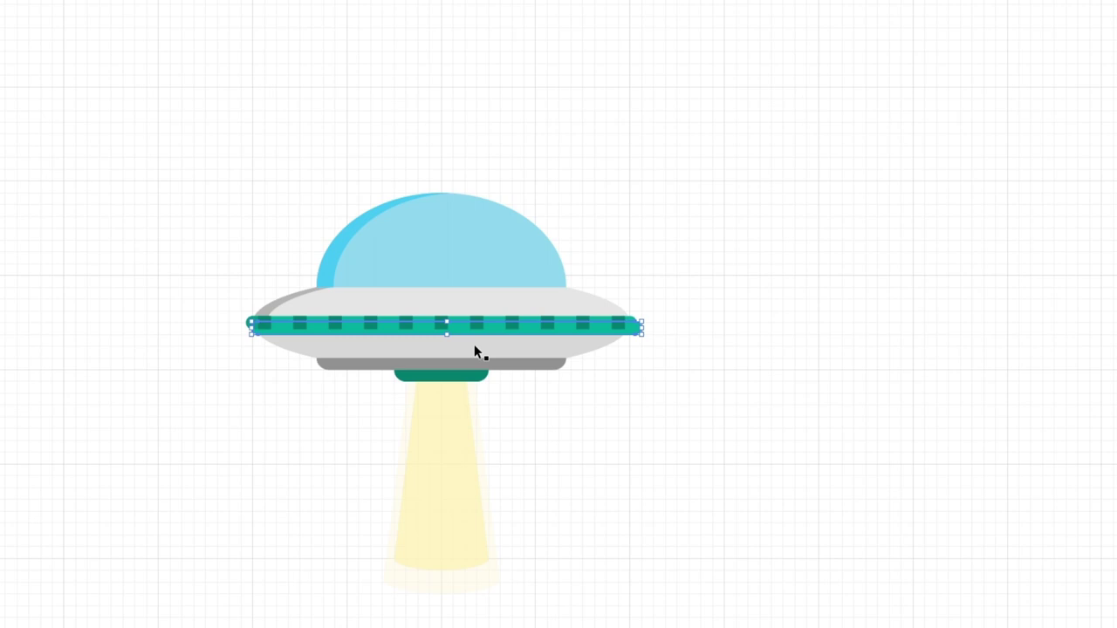
pyautogui.keyDown('shift'); pyautogui.click(474, 344); pyautogui.keyUp('shift')
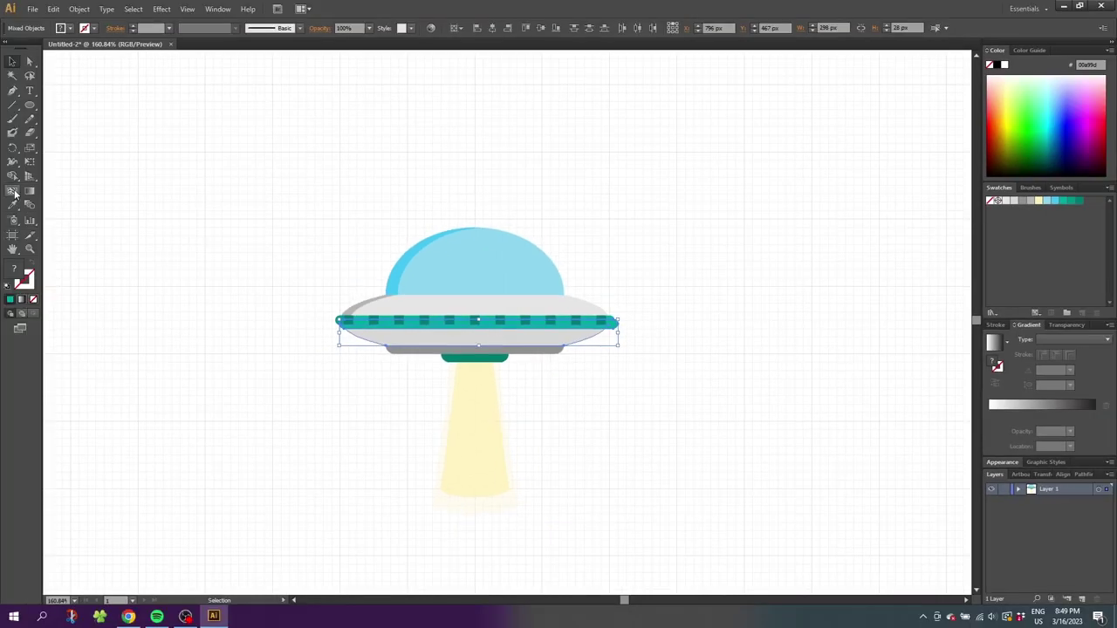
pyautogui.hotkey('ctrl', 'shift', 'a')
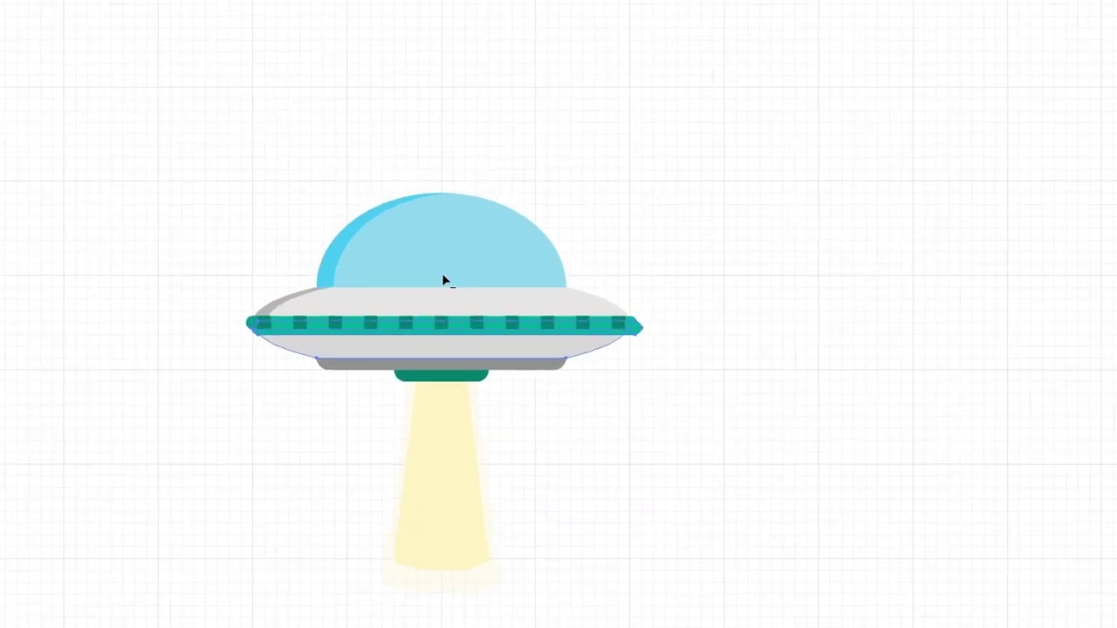
pyautogui.click(450, 325)
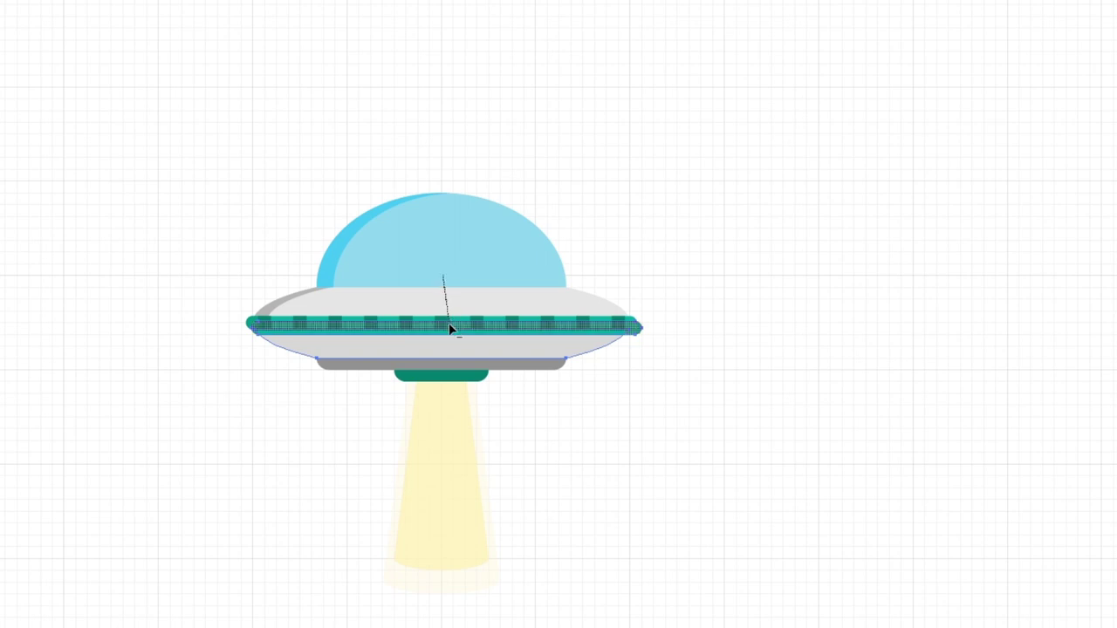
pyautogui.moveTo(449, 327); pyautogui.dragTo(449, 325)
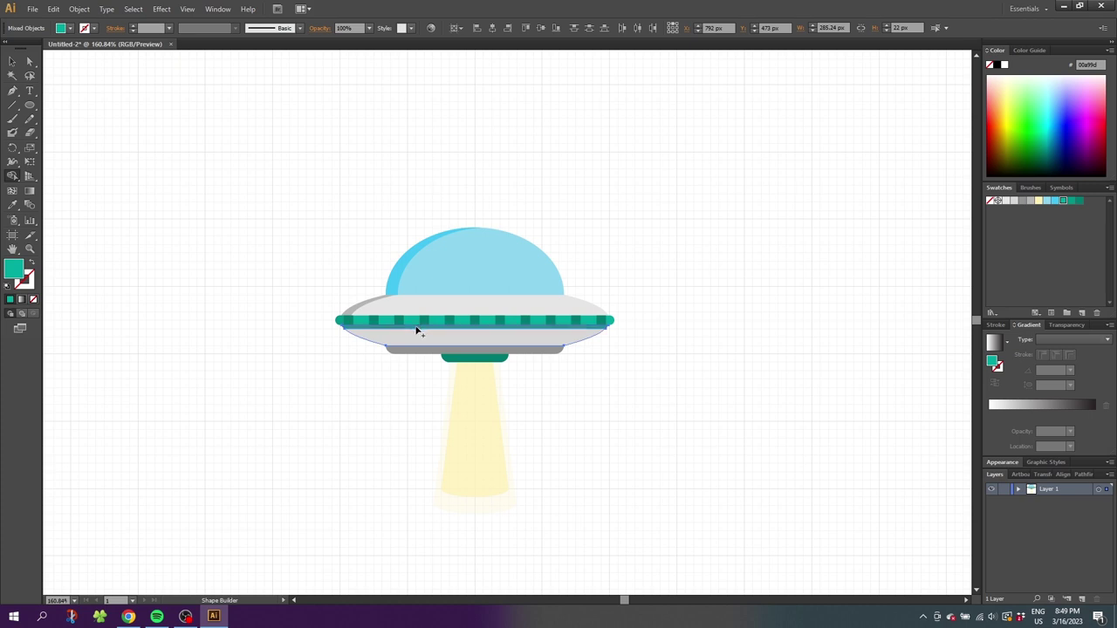
# - Fill the trimmed strip beneath the teal band with grey b5b5b5 as a shadow on the lower hull
pyautogui.press('v')
pyautogui.click(366, 336)
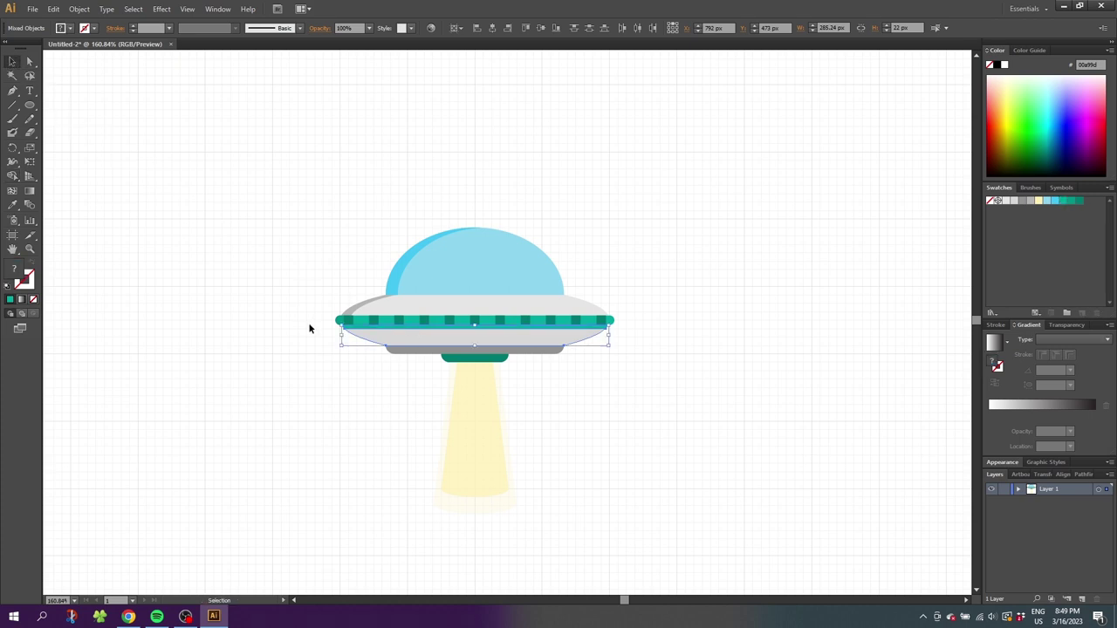
pyautogui.click(327, 356)
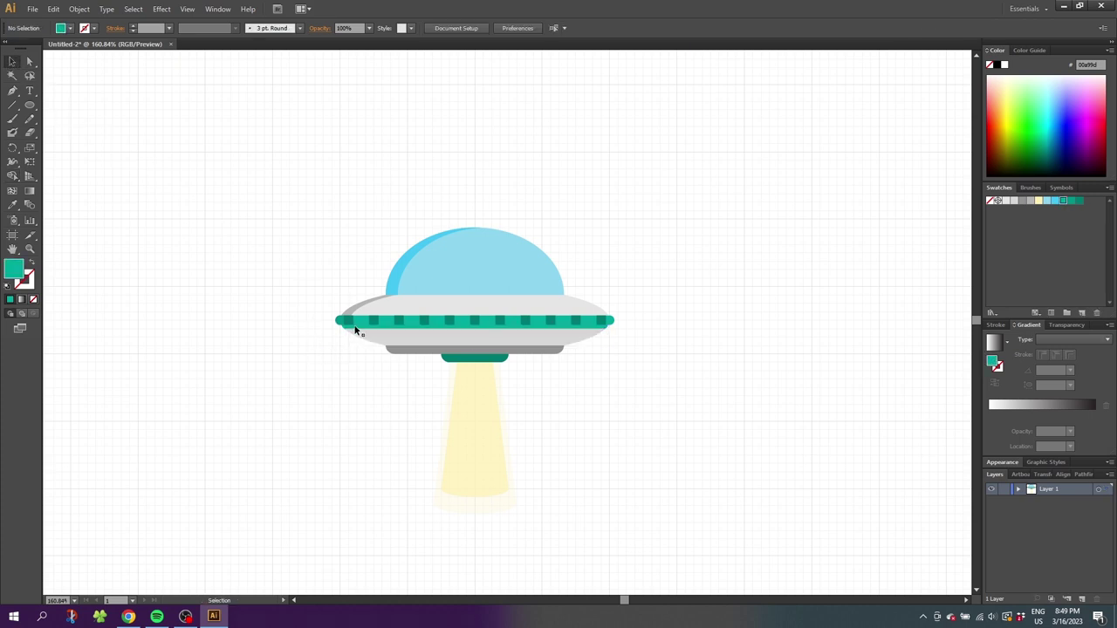
pyautogui.click(356, 330)
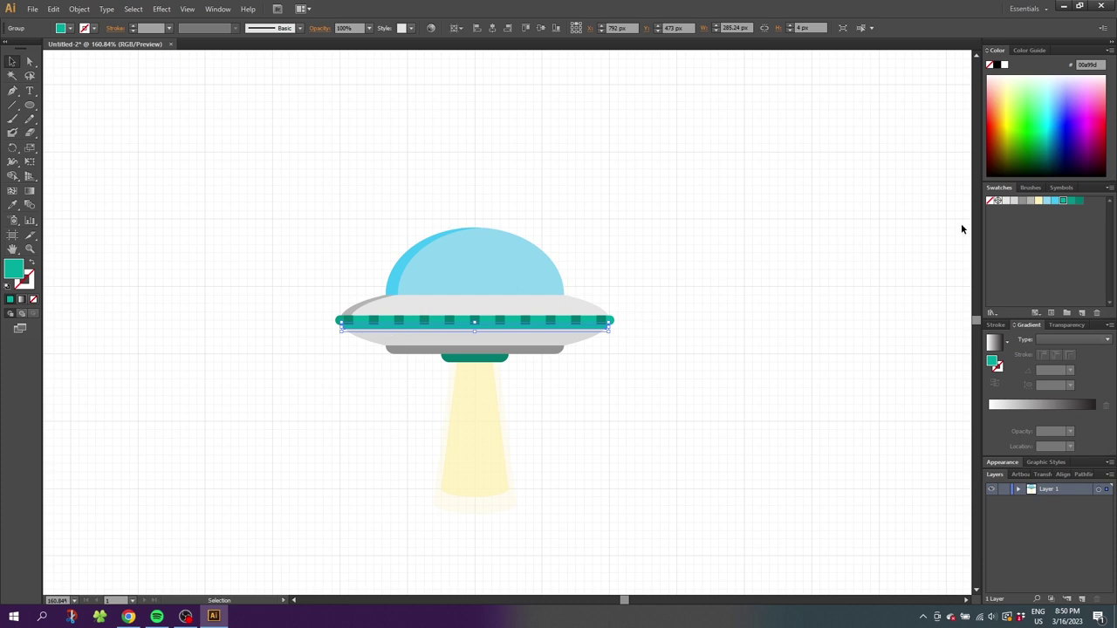
pyautogui.click(1030, 201)
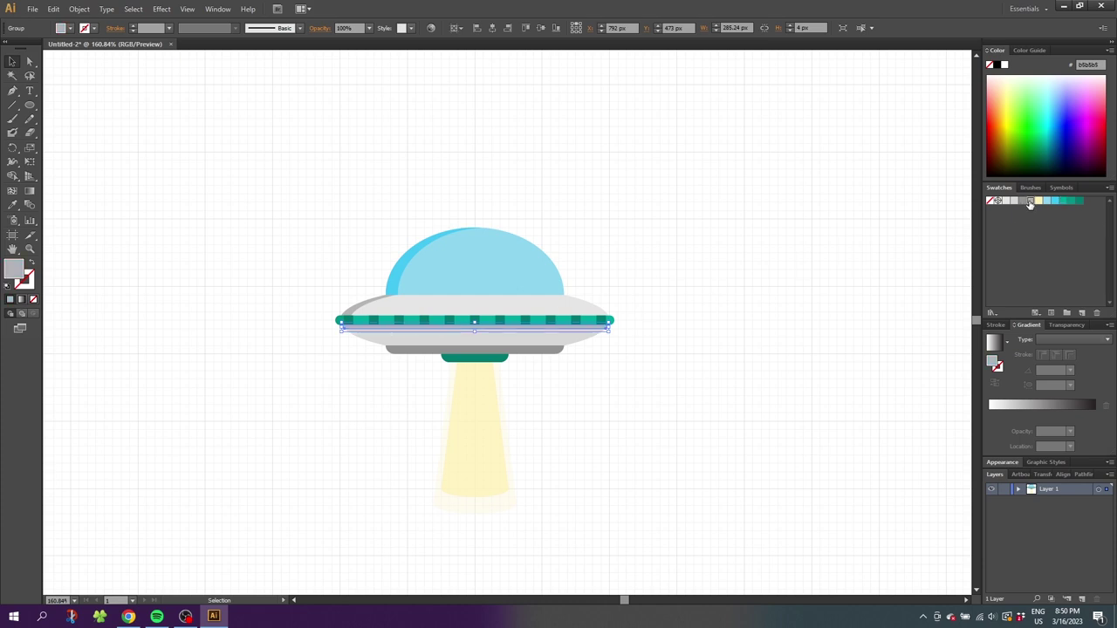
pyautogui.click(674, 346)
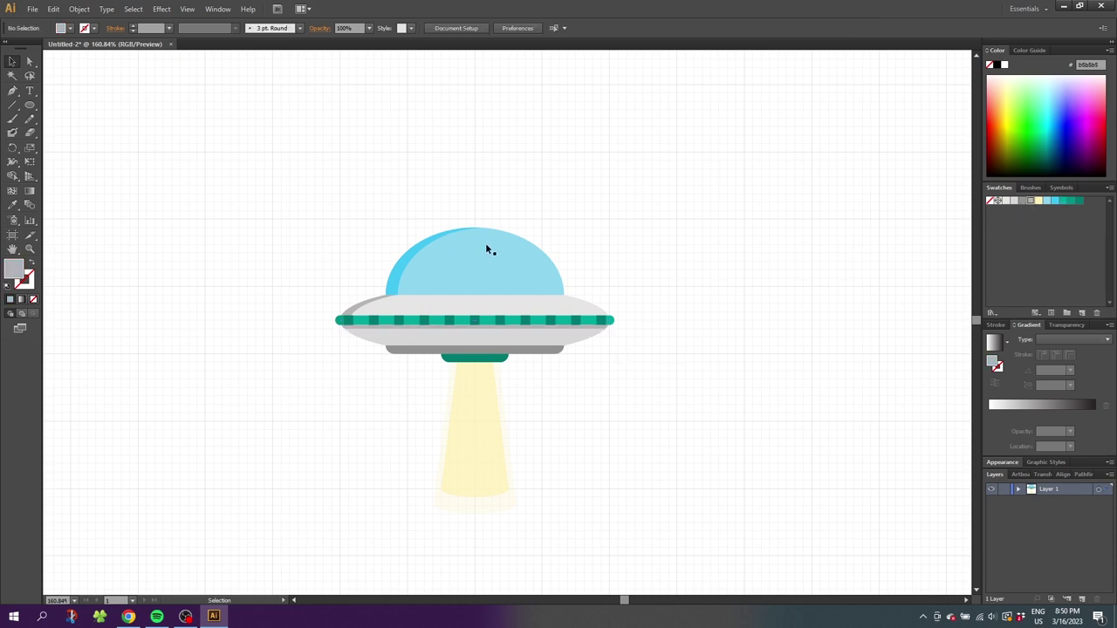
# - Draw an ellipse about 36 by 9 px above the dome and move it down onto the dome's upper part
pyautogui.click(29, 106)
pyautogui.moveTo(457, 209); pyautogui.dragTo(495, 217)
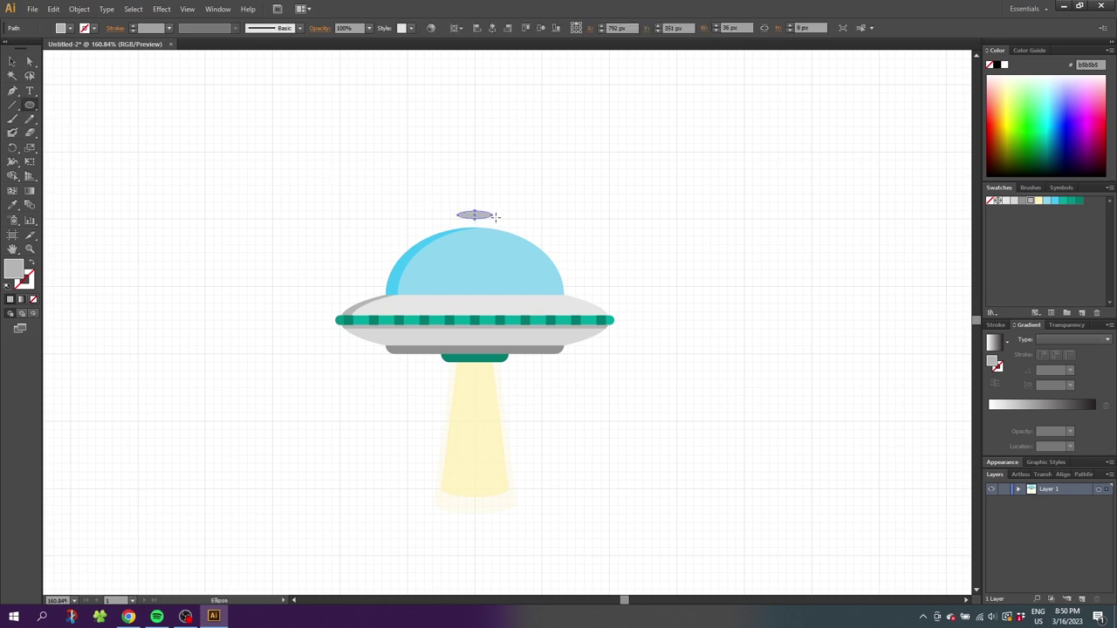
pyautogui.press('Down')
pyautogui.press('Down')
pyautogui.press('Down')
pyautogui.press('Down')
pyautogui.press('Down')
pyautogui.hotkey('shift', 'Down')
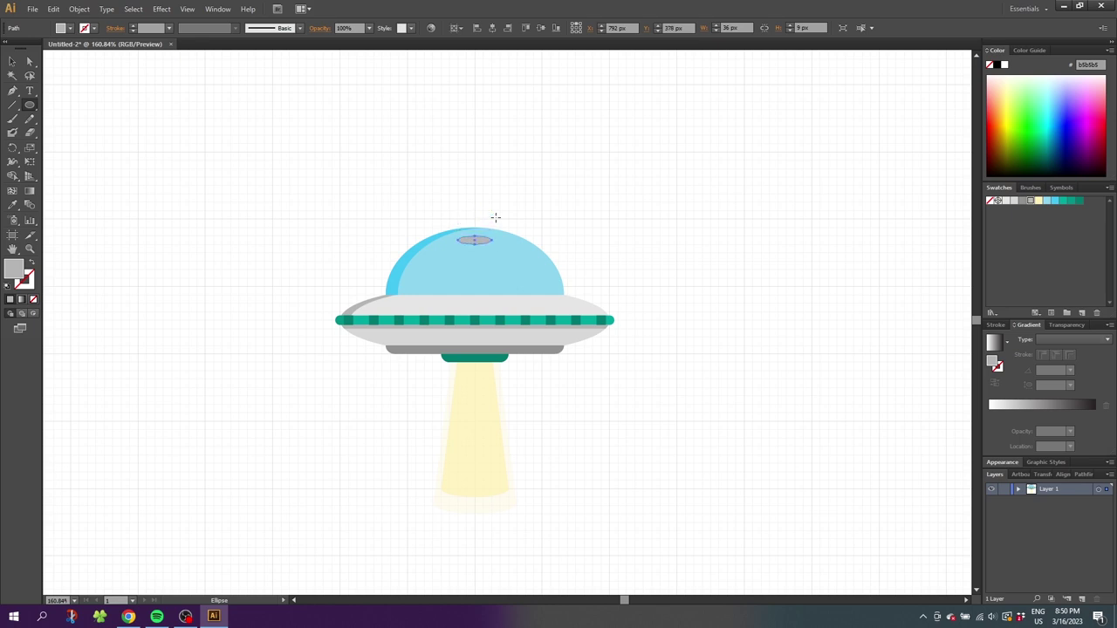
# - Fill the small ellipse on the dome with white as a highlight and deselect it
pyautogui.click(1005, 65)
pyautogui.press('v')
pyautogui.click(131, 177)
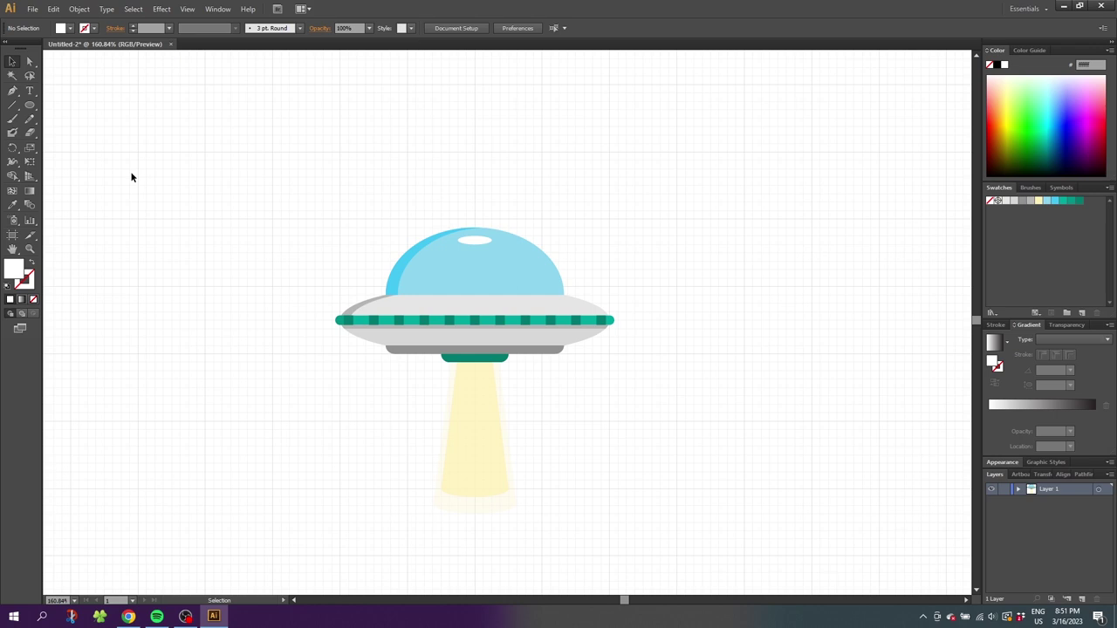